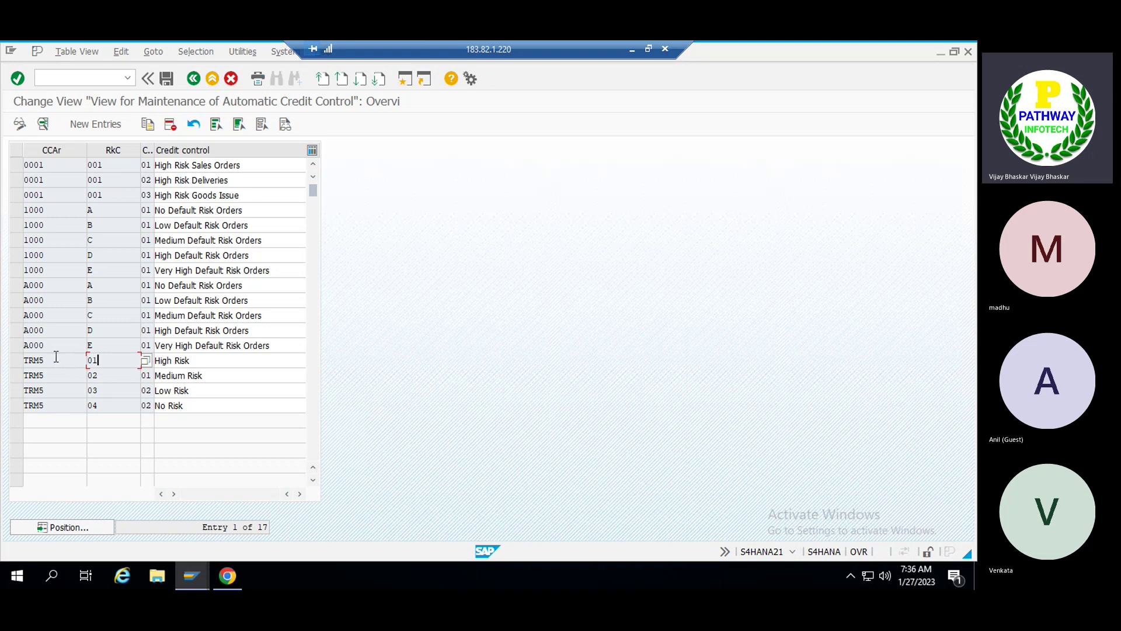
# Step: Open the automatic credit control details for area TRM5, risk category 01, and review the list of available risk categories
pyautogui.doubleClick(50, 359)
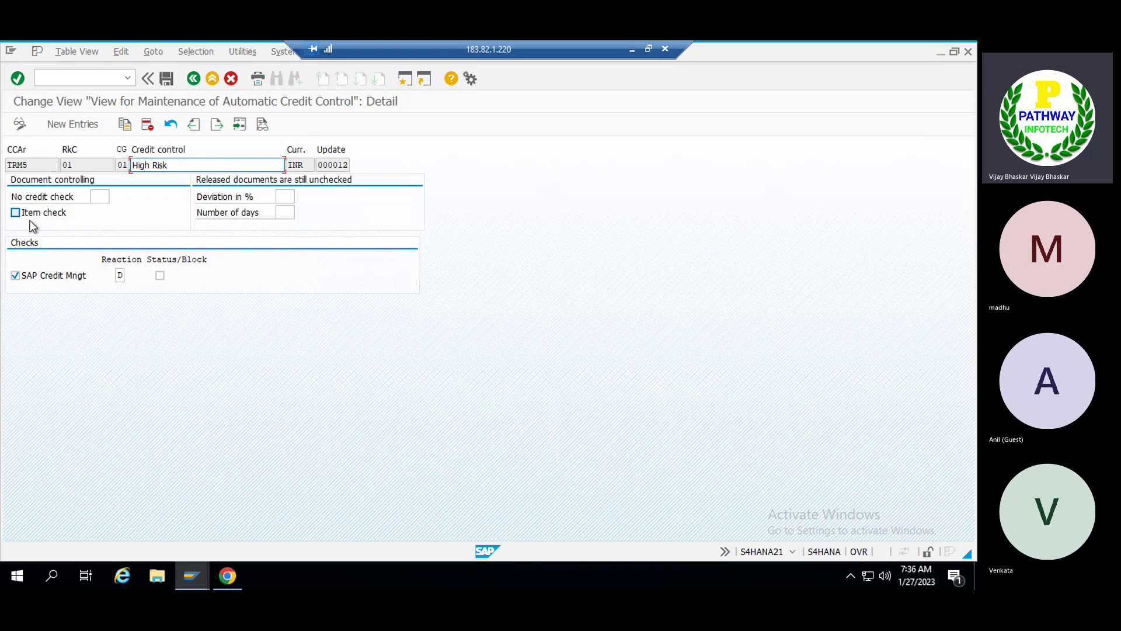
pyautogui.click(33, 164)
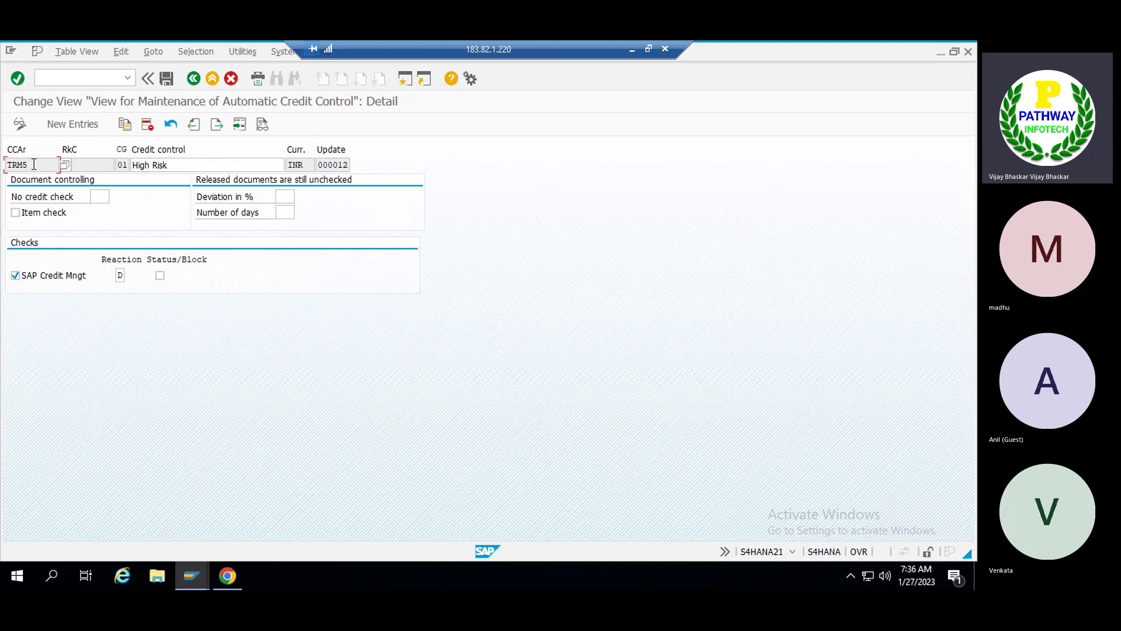
pyautogui.click(101, 165)
pyautogui.write('01')
pyautogui.click(117, 165)
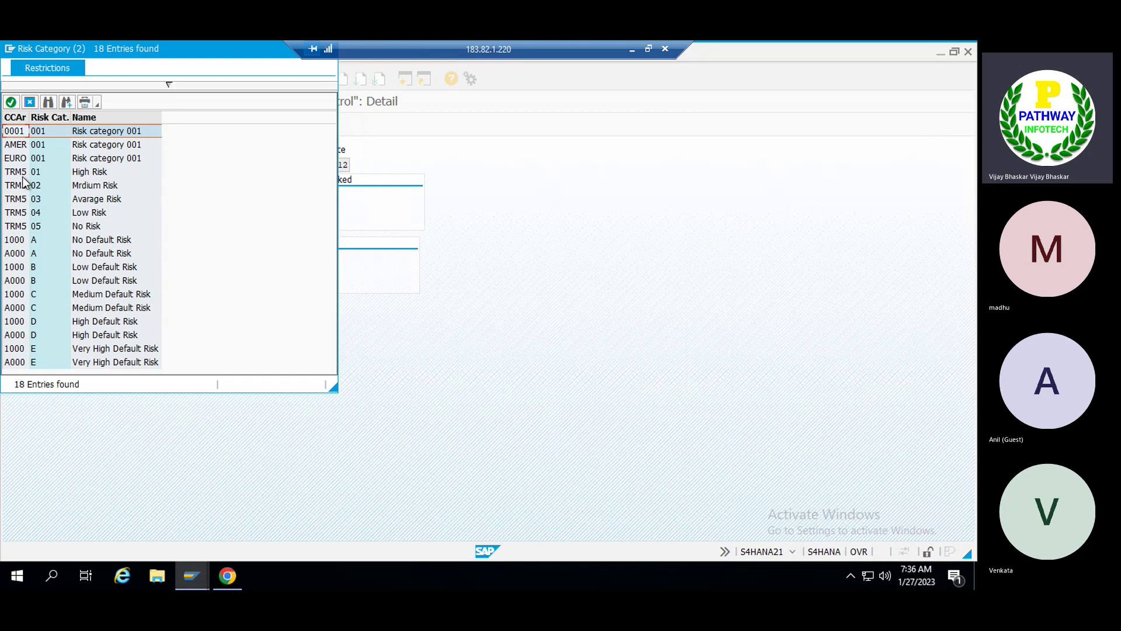
pyautogui.click(43, 174)
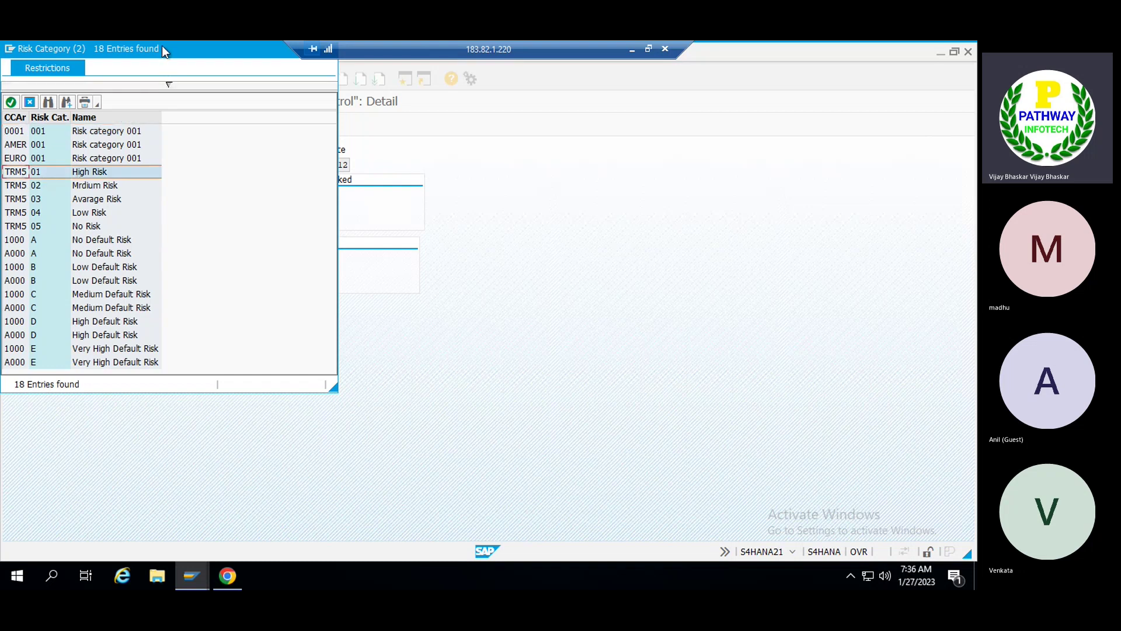
pyautogui.moveTo(162, 47); pyautogui.dragTo(704, 86)
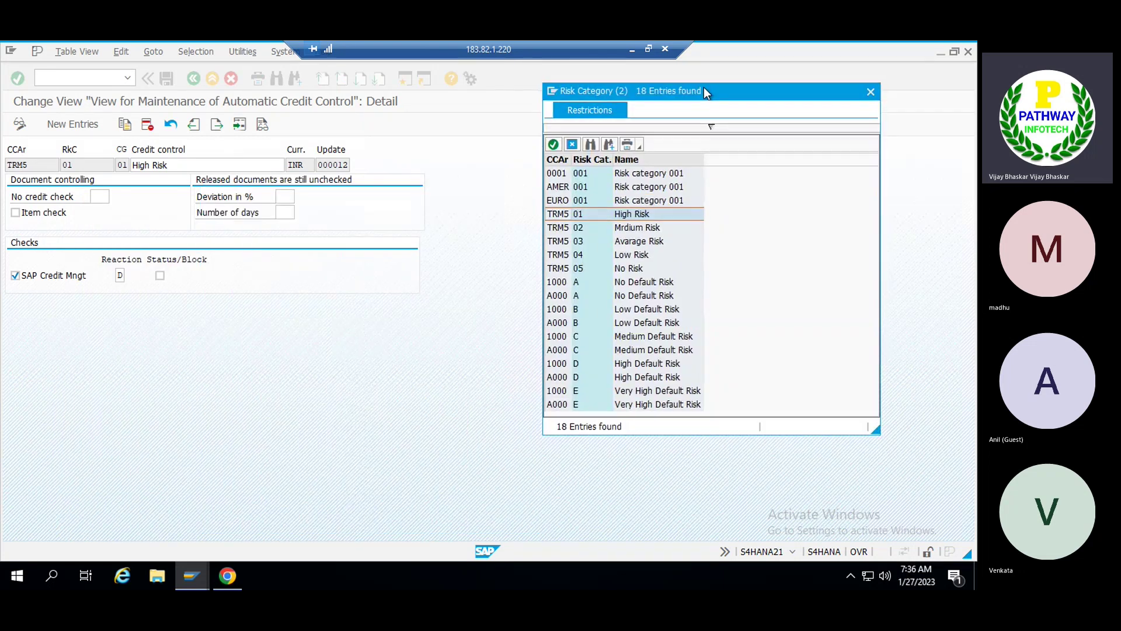
# Step: Switch to the Teams meeting, admit the guest waiting in the lobby, and return to the remote SAP session
pyautogui.click(628, 49)
pyautogui.moveTo(446, 575)
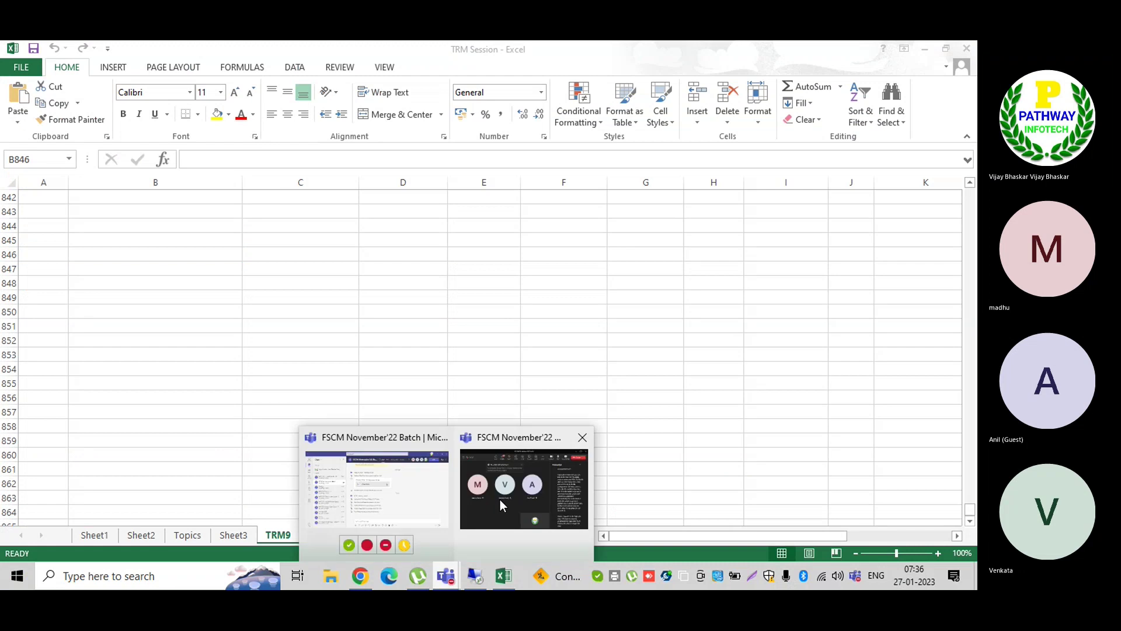
pyautogui.click(513, 482)
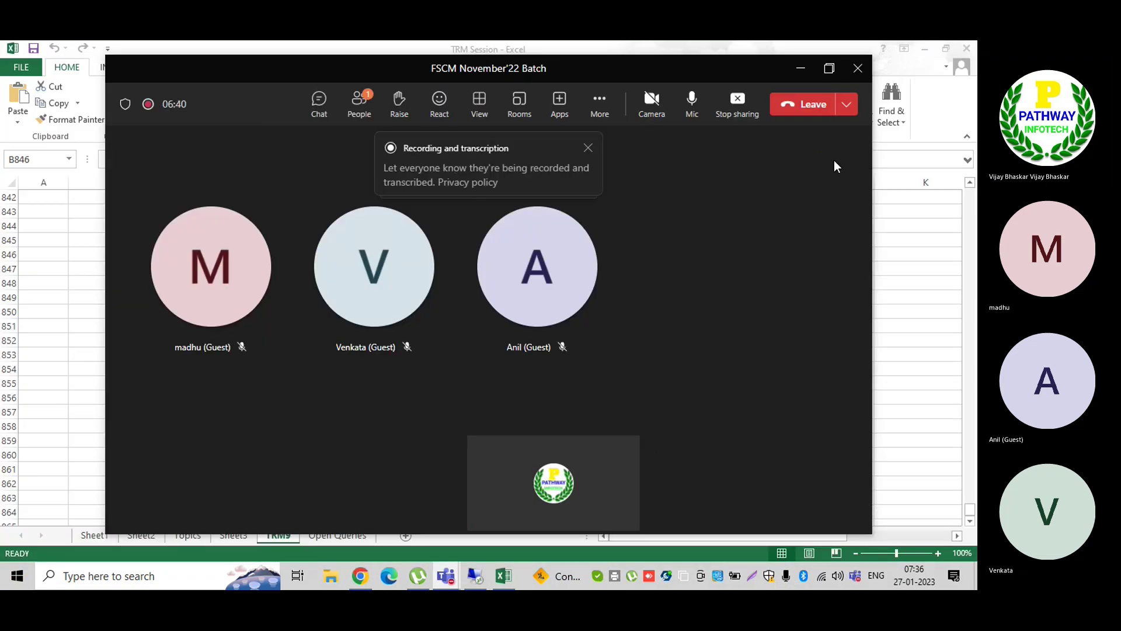
pyautogui.click(359, 105)
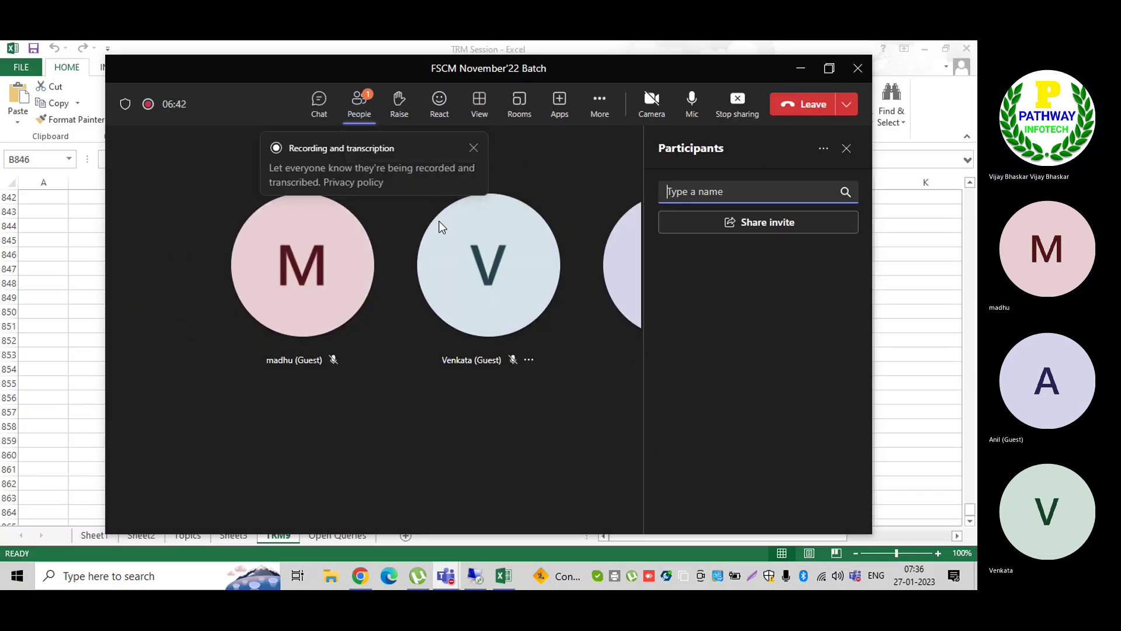
pyautogui.click(827, 280)
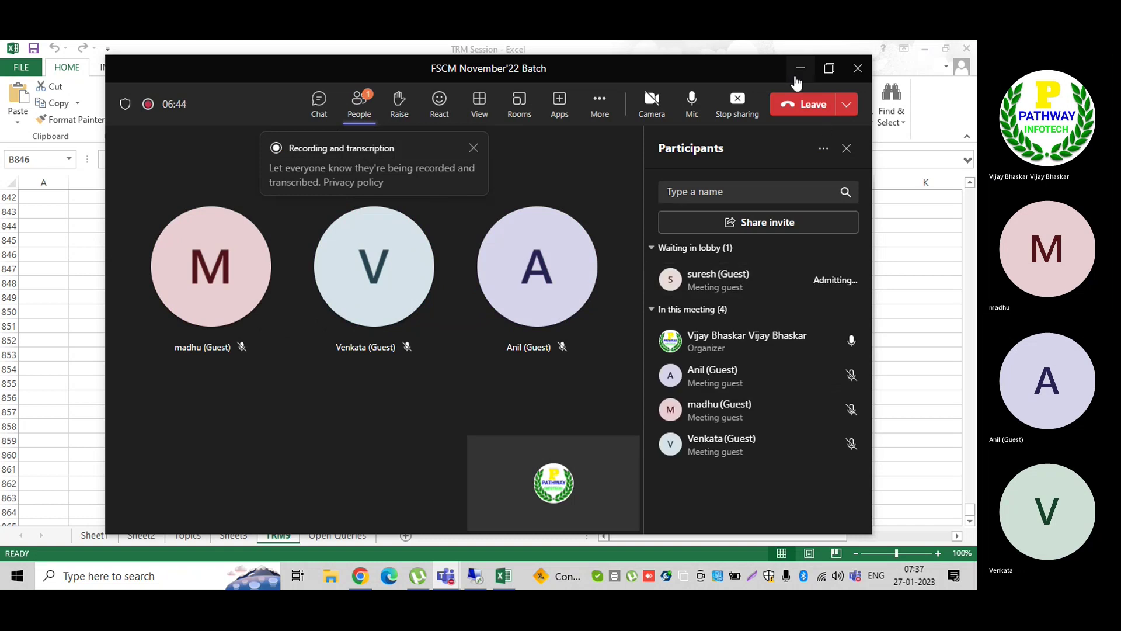
pyautogui.click(800, 71)
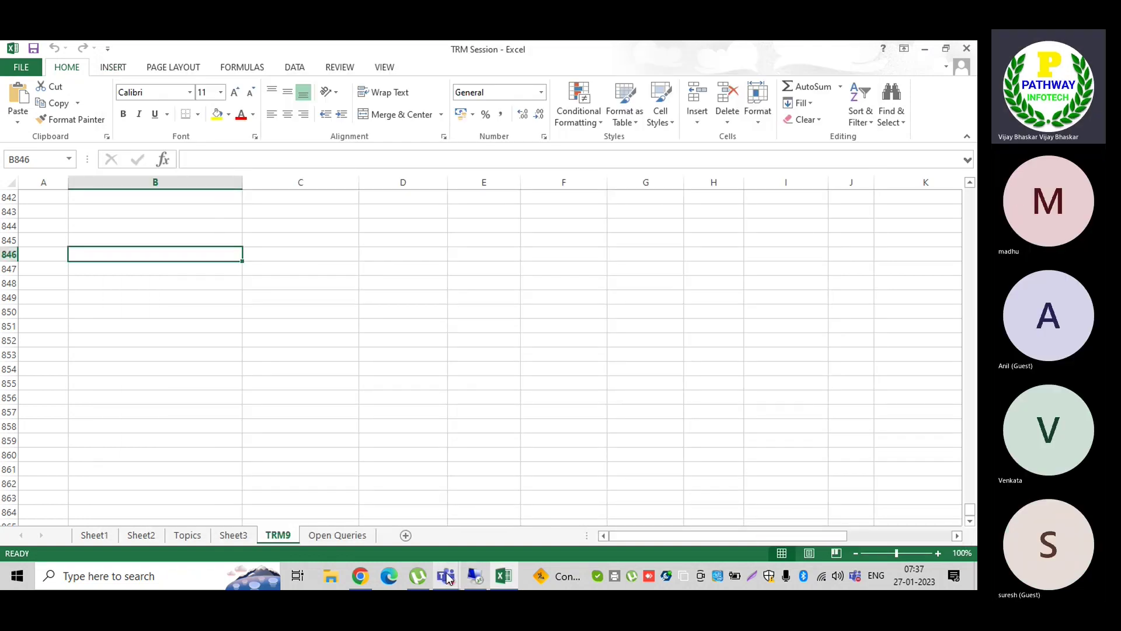
pyautogui.click(474, 577)
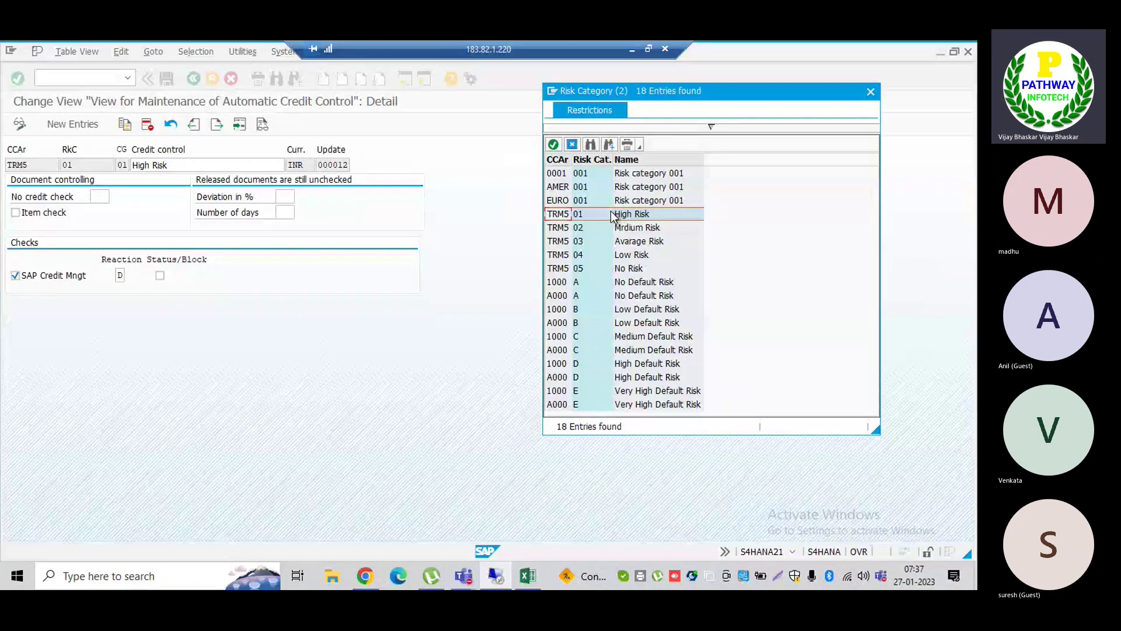
# Step: Close the risk category list and review the possible document credit groups for the High Risk entry
pyautogui.click(871, 92)
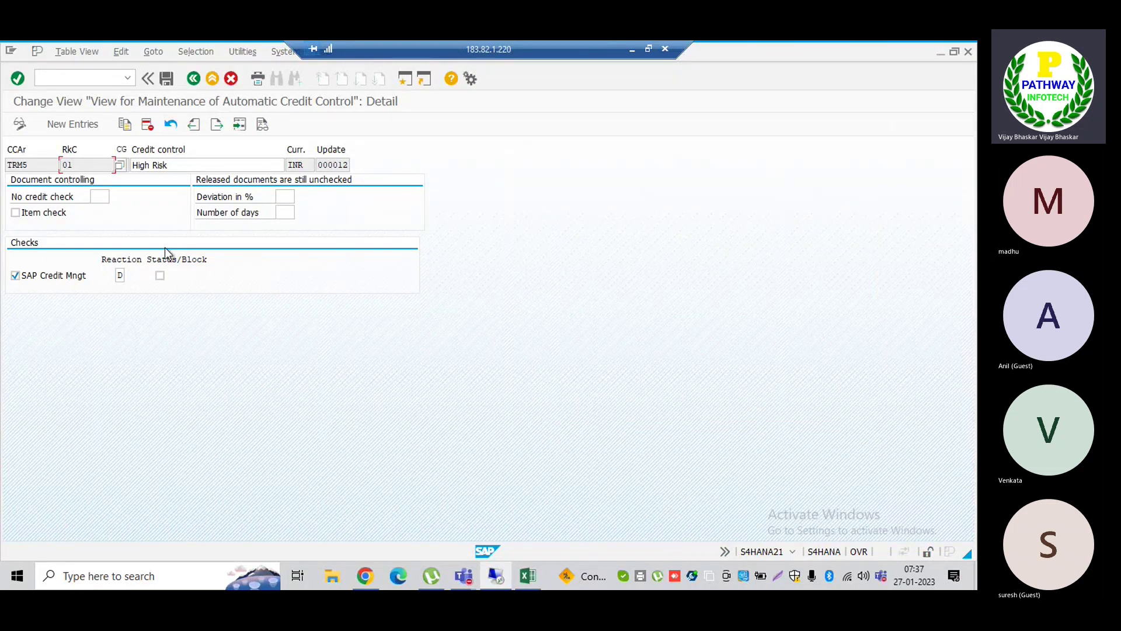
pyautogui.press('Tab')
pyautogui.write('01')
pyautogui.press('Tab')
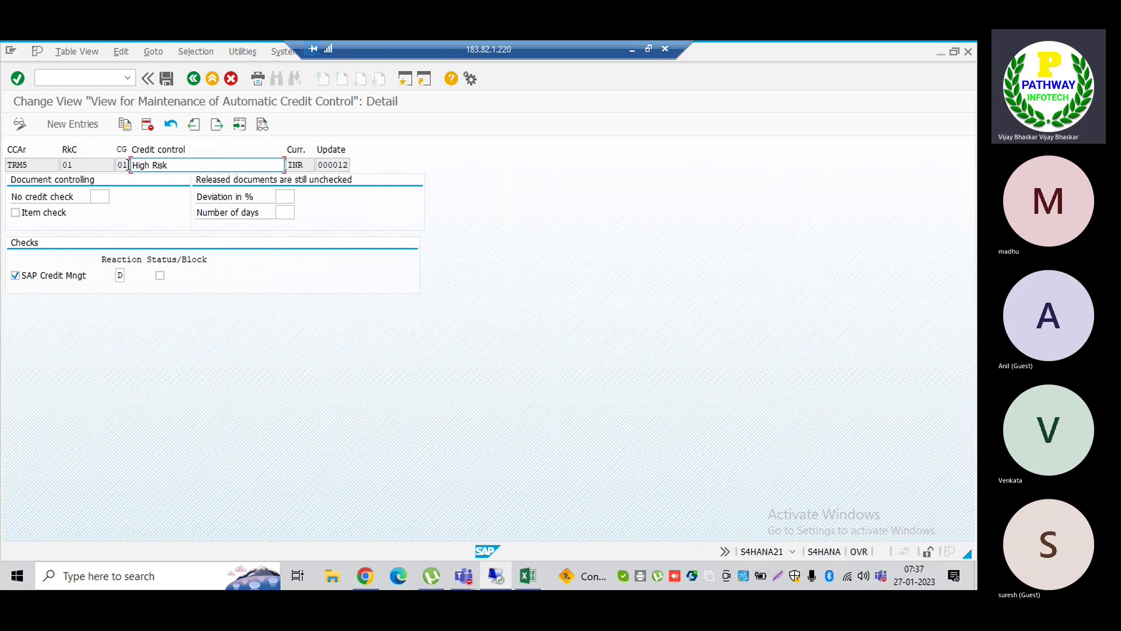
pyautogui.click(128, 165)
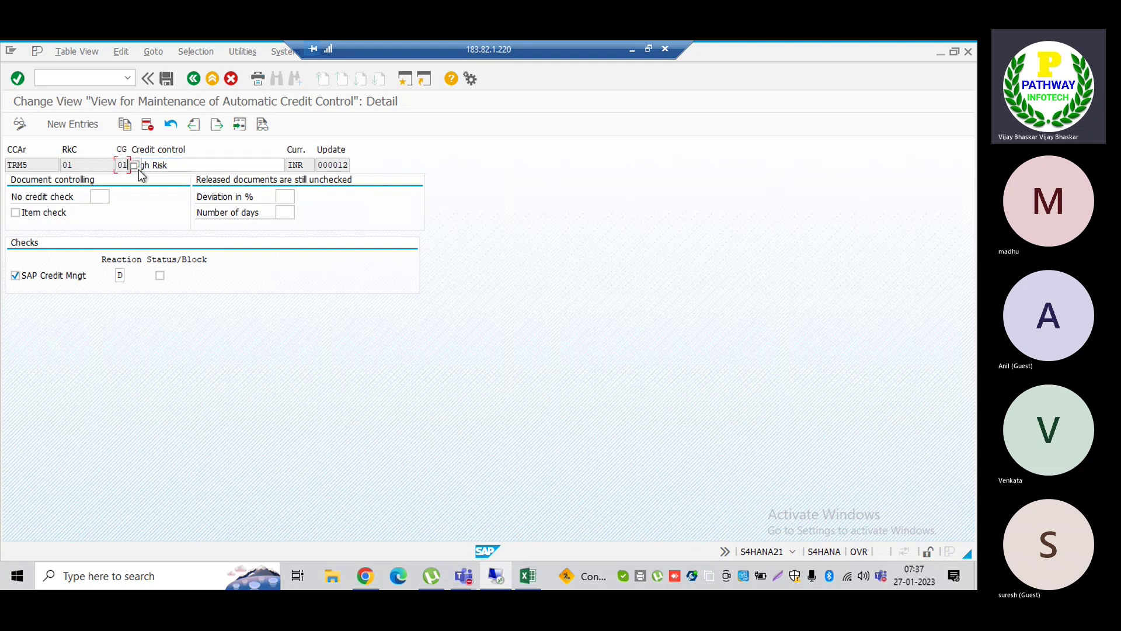
pyautogui.click(134, 166)
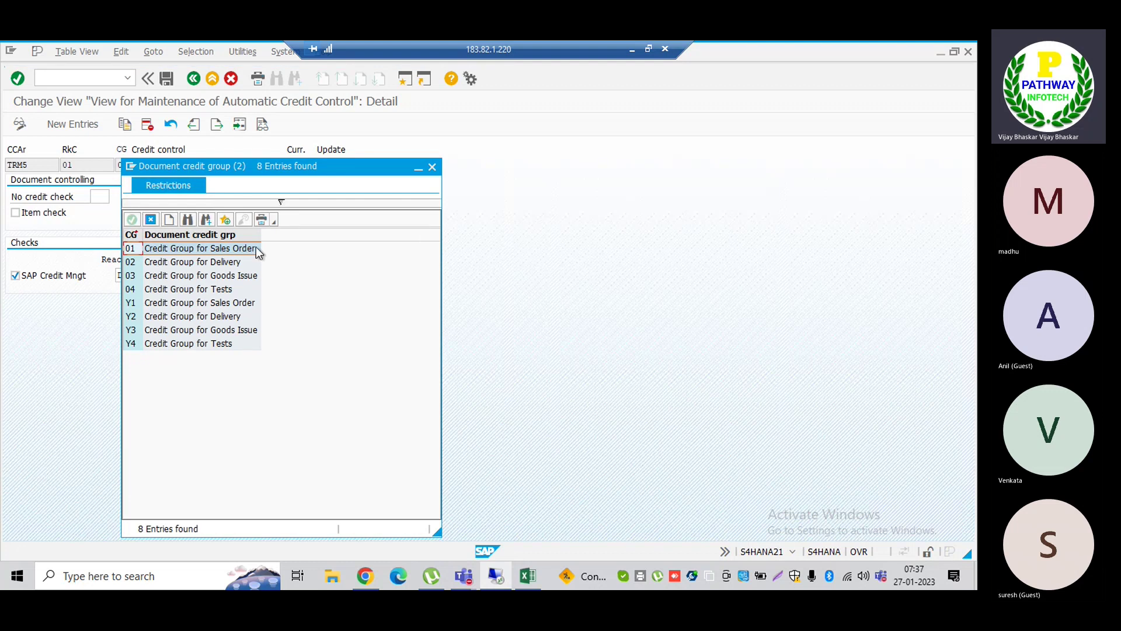
pyautogui.click(432, 167)
pyautogui.click(178, 166)
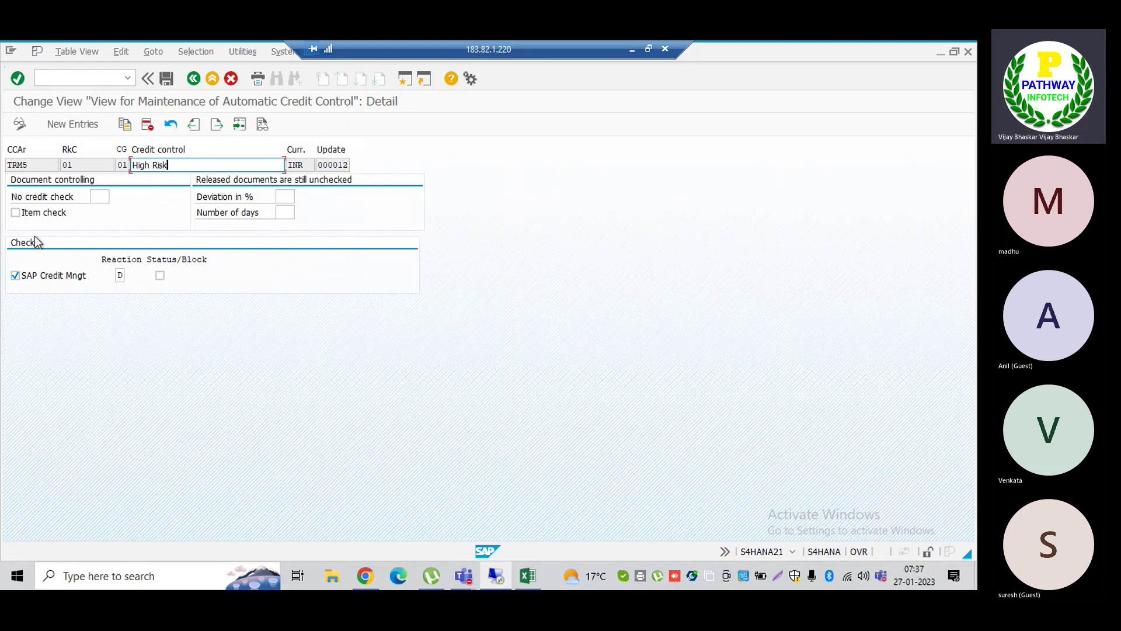
# Step: Examine the system reaction options A to D for the High Risk entry's SAP Credit Management check, leaving the list without choosing one
pyautogui.click(123, 275)
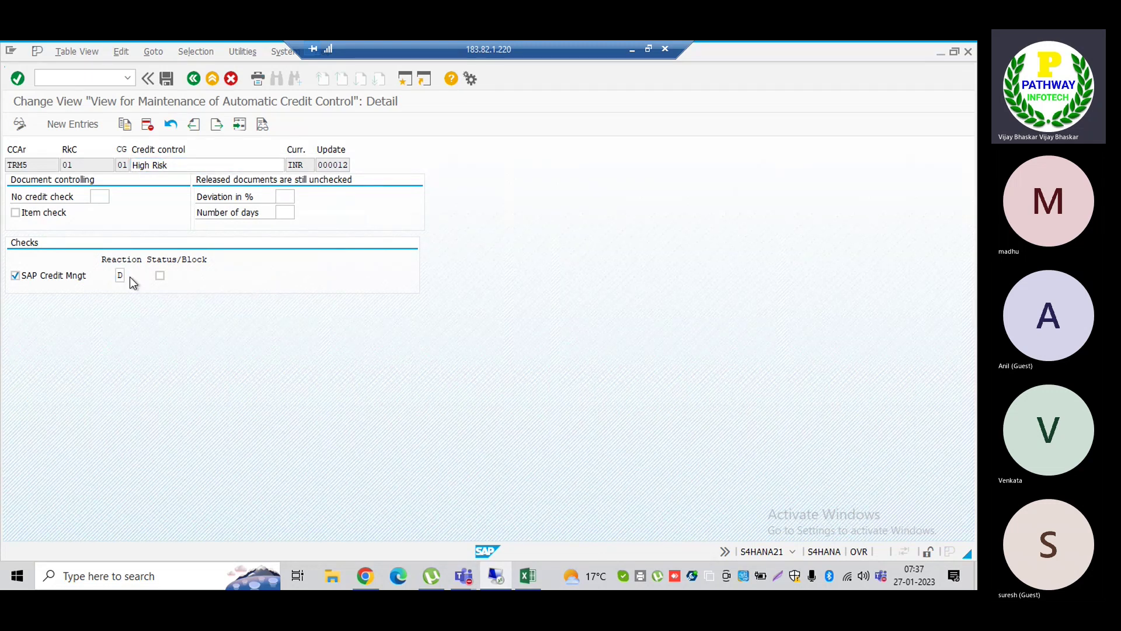
pyautogui.click(130, 276)
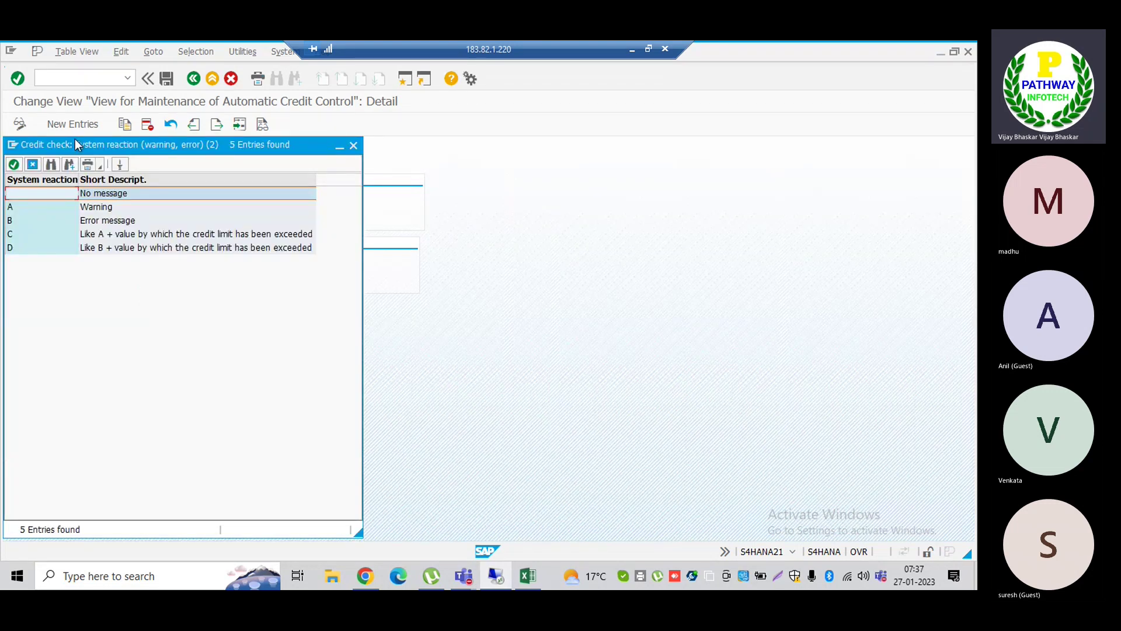
pyautogui.moveTo(78, 144); pyautogui.dragTo(490, 115)
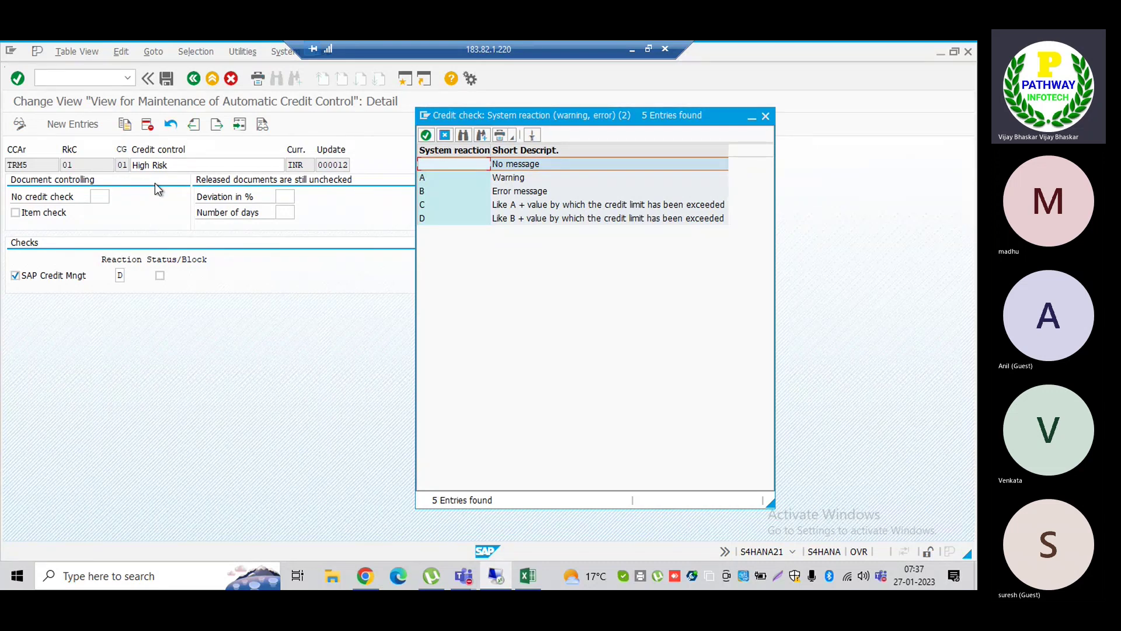
pyautogui.click(437, 218)
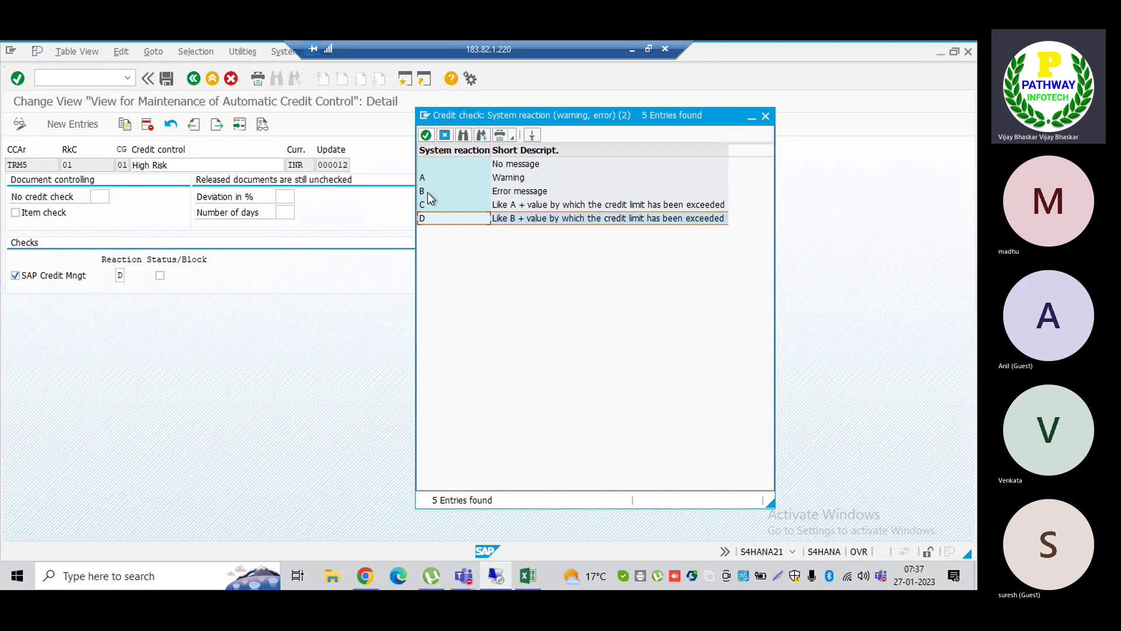
pyautogui.click(422, 177)
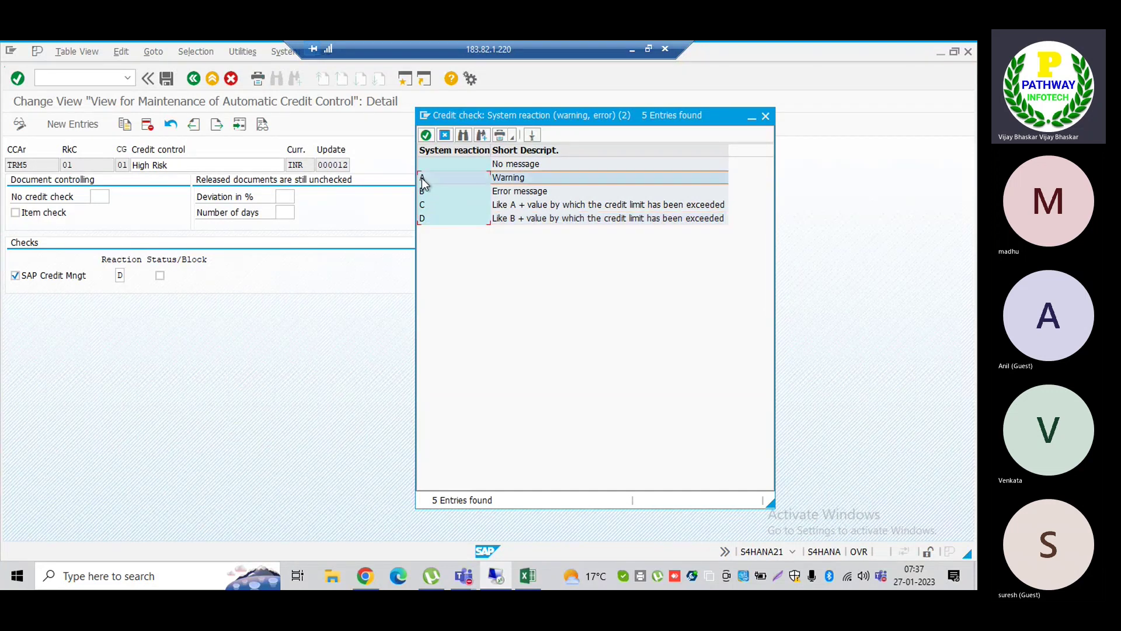
pyautogui.click(423, 193)
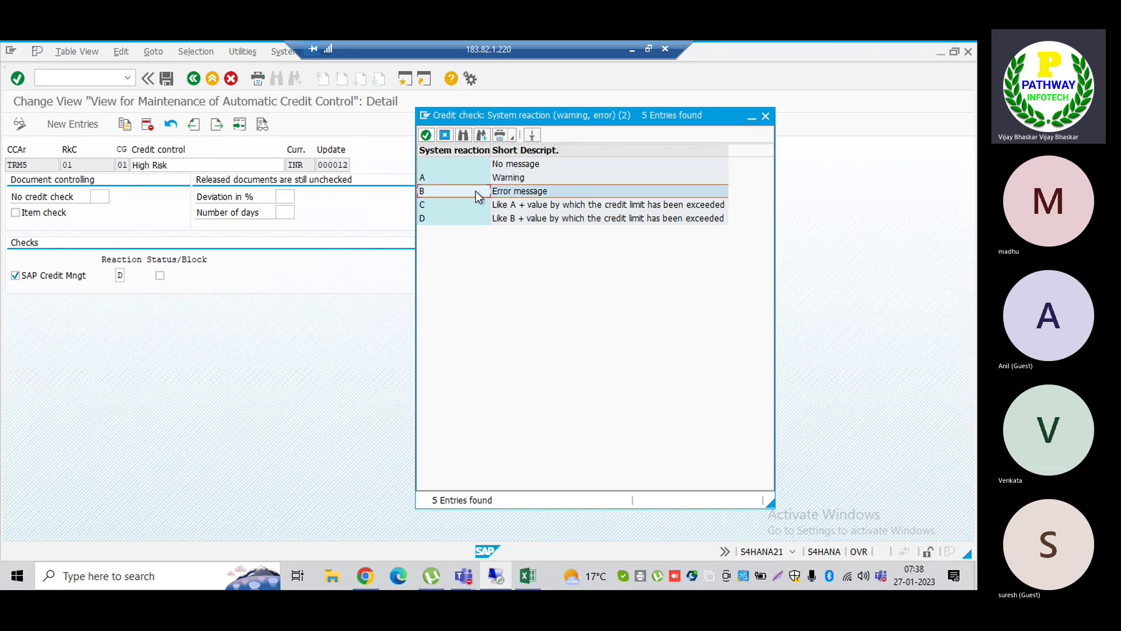
pyautogui.click(502, 206)
pyautogui.click(503, 217)
pyautogui.click(502, 206)
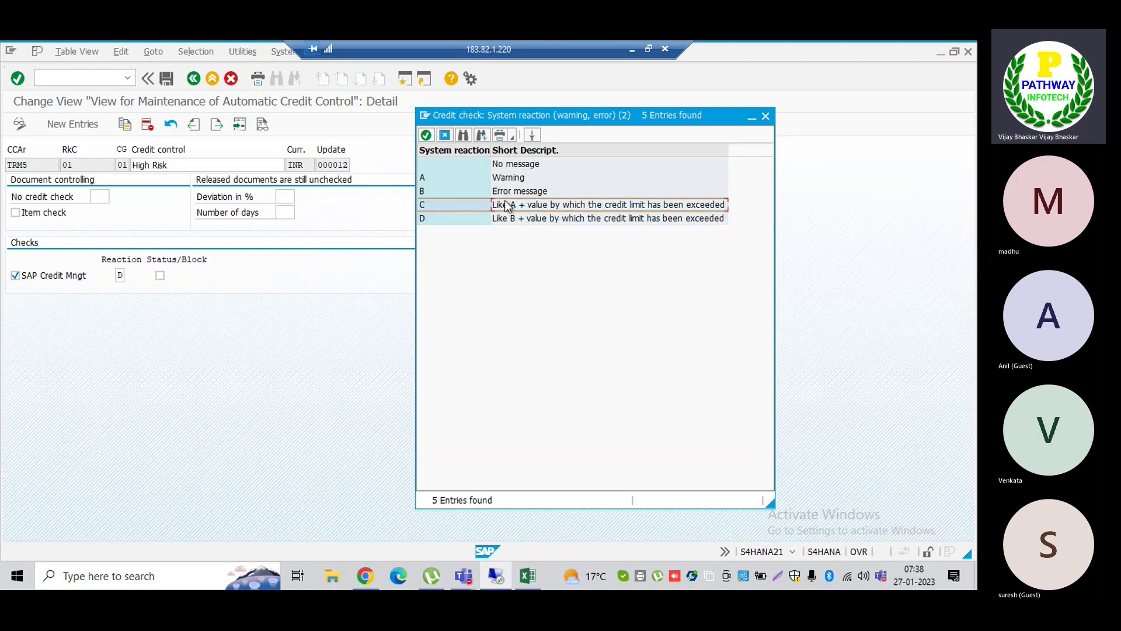
pyautogui.click(505, 218)
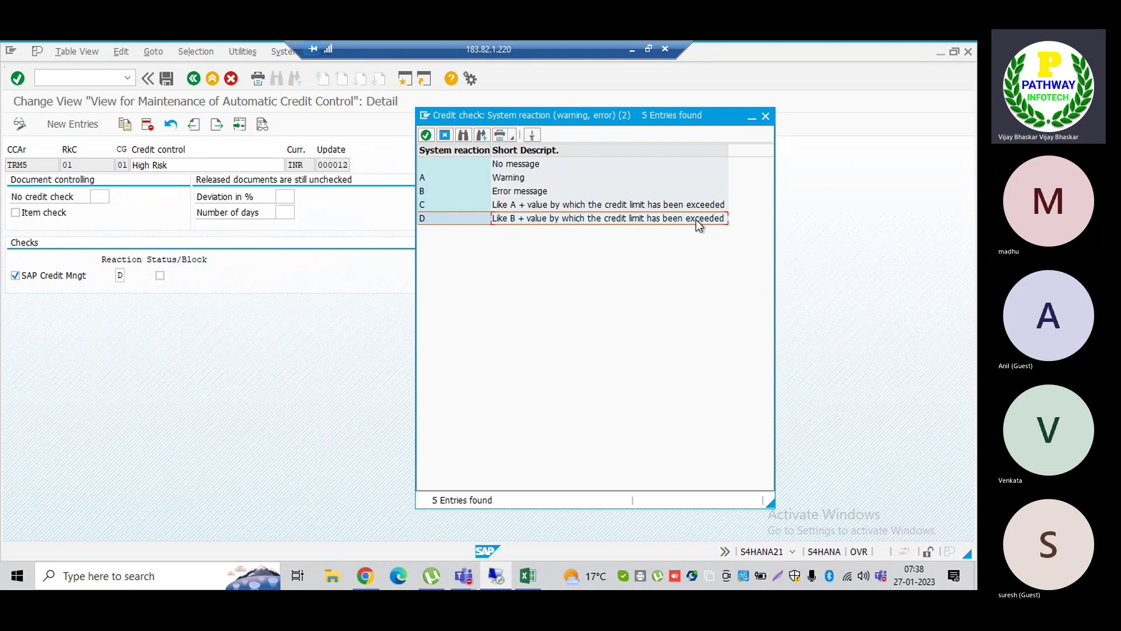
pyautogui.click(765, 118)
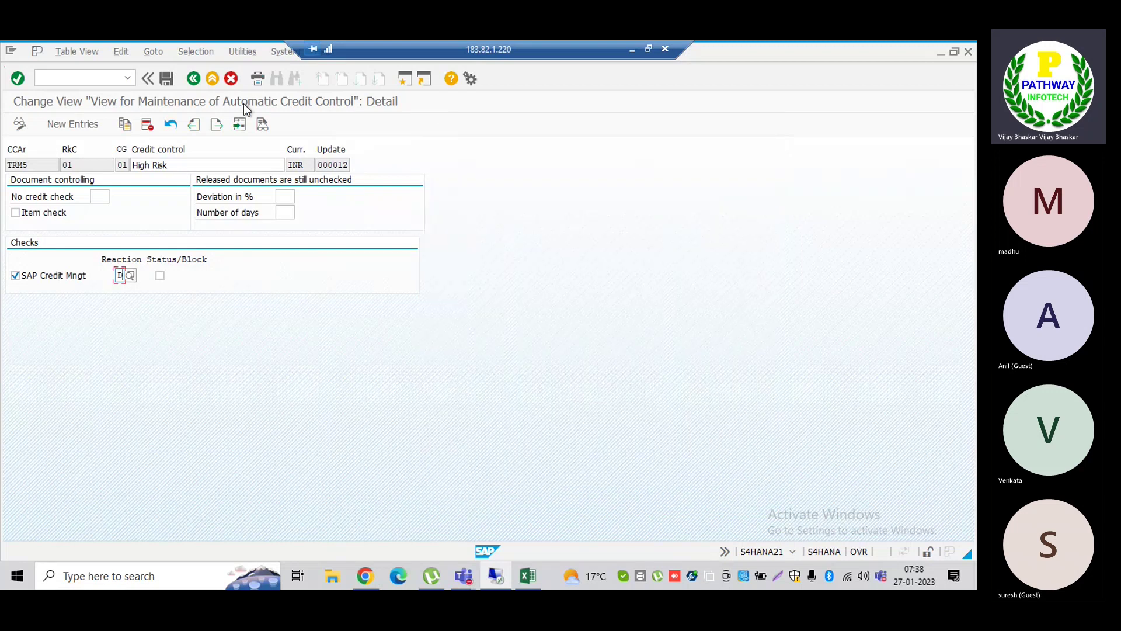
# Step: Open the TRM5 Medium Risk entry's details and examine reaction option C for its SAP Credit Management check
pyautogui.click(195, 83)
pyautogui.doubleClick(104, 376)
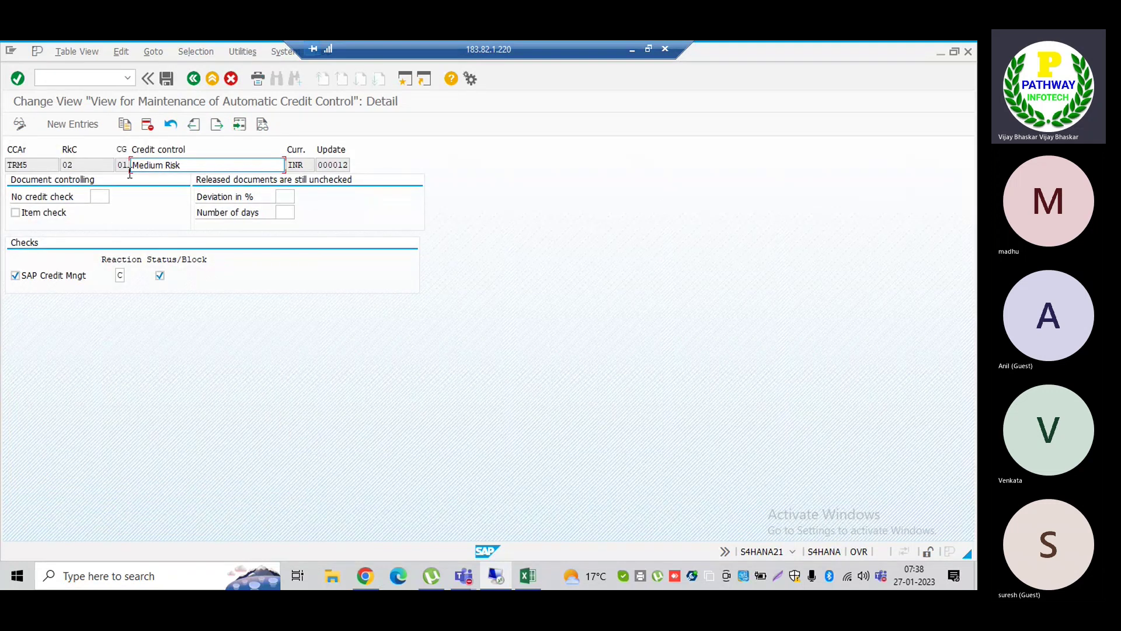
pyautogui.click(120, 277)
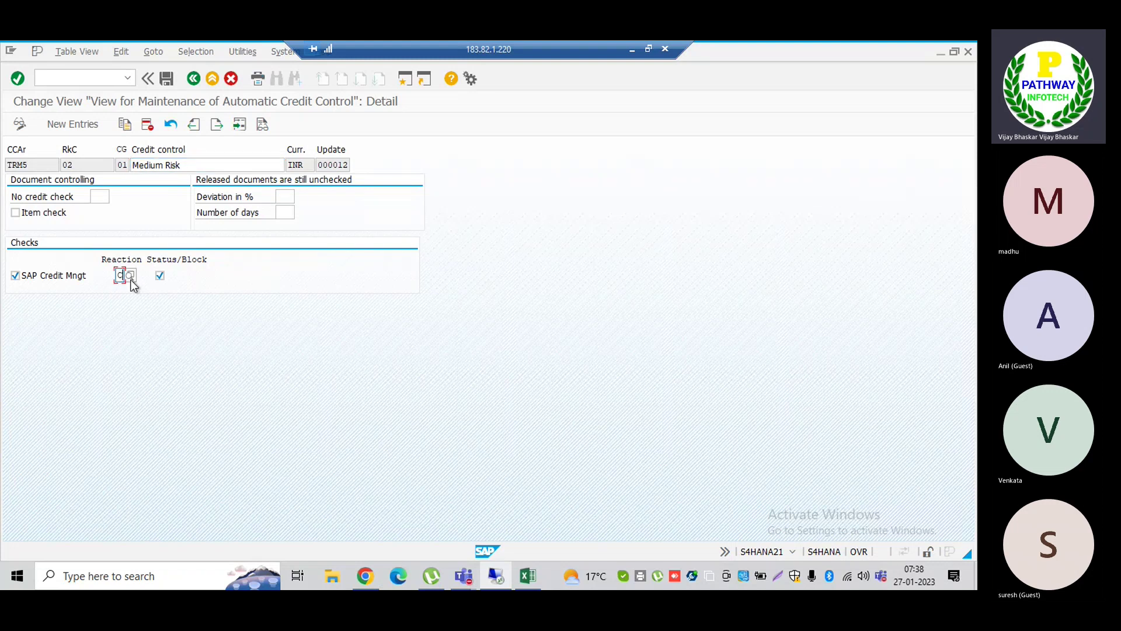
pyautogui.click(130, 275)
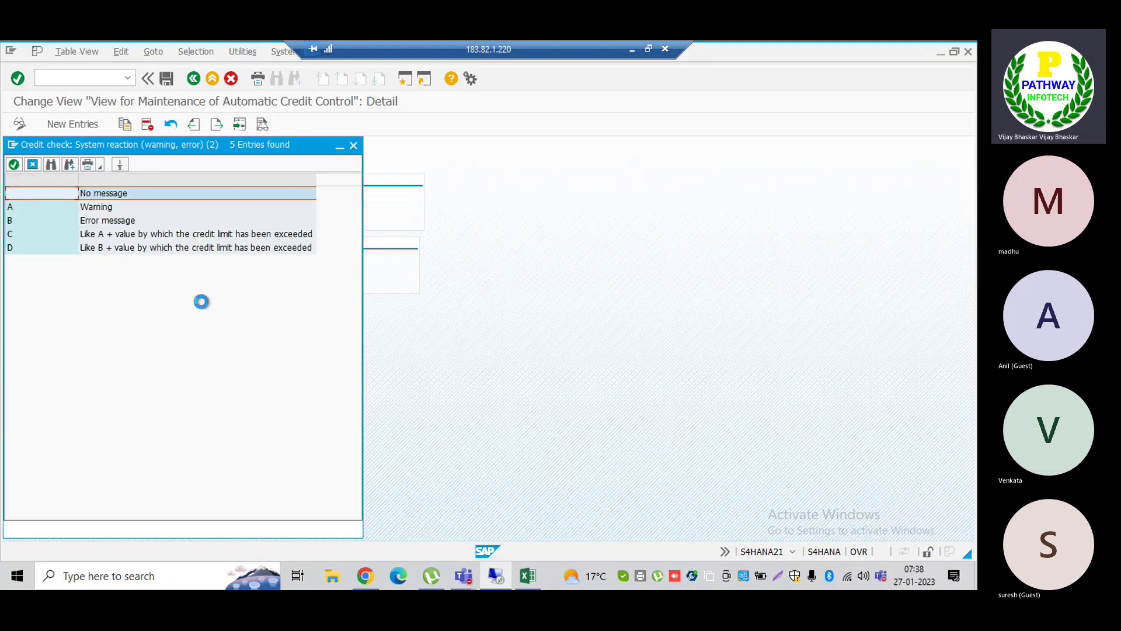
pyautogui.click(124, 234)
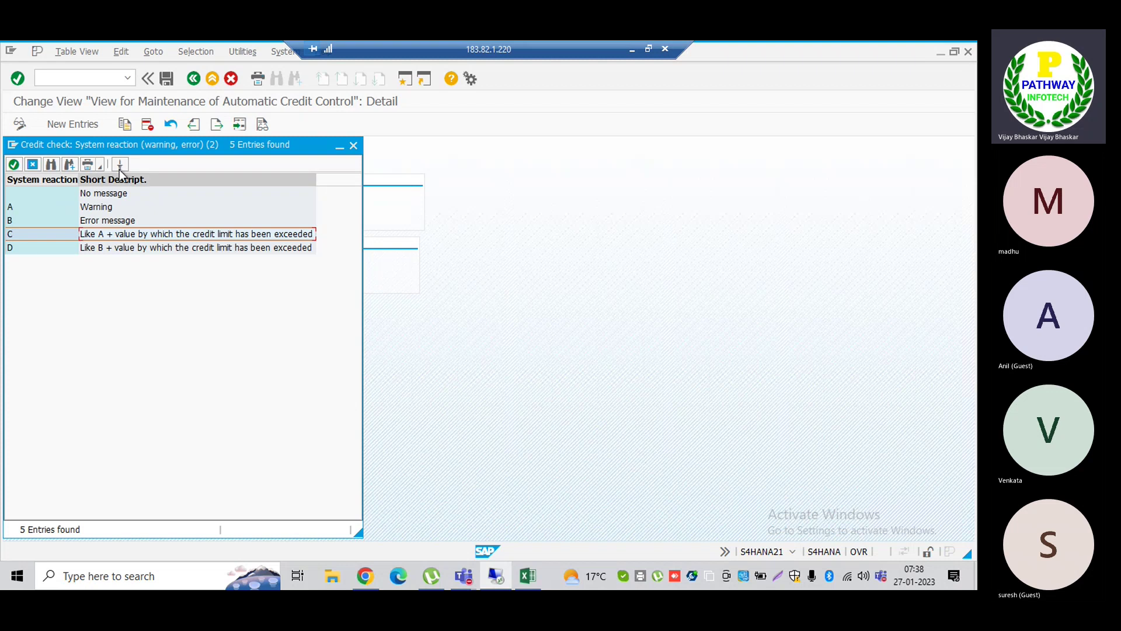
pyautogui.moveTo(122, 147); pyautogui.dragTo(600, 145)
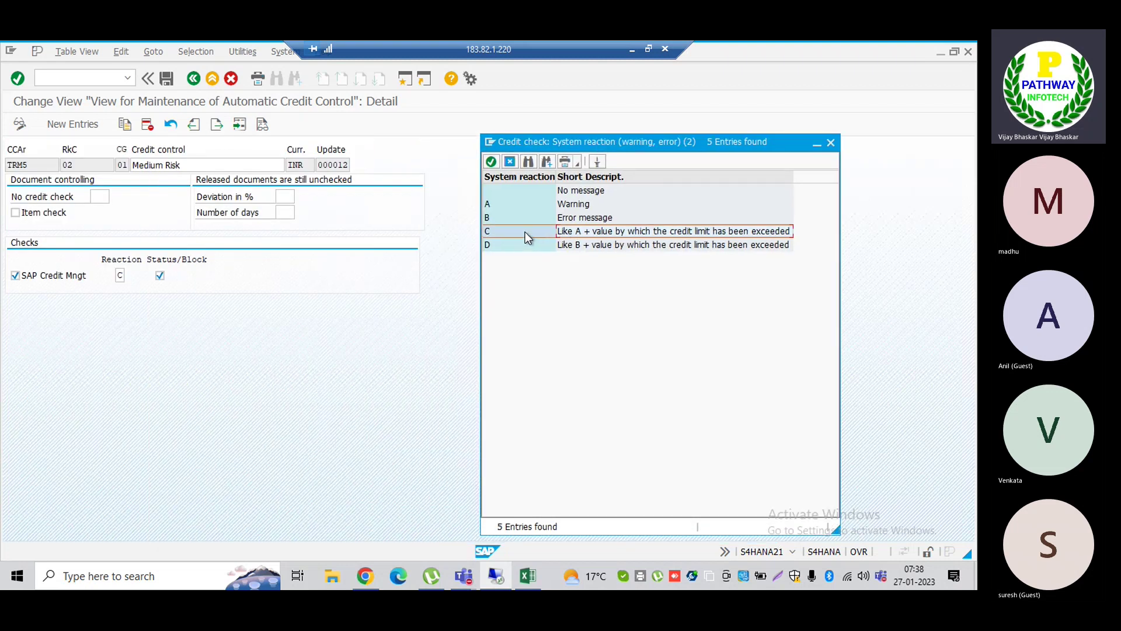
pyautogui.click(832, 143)
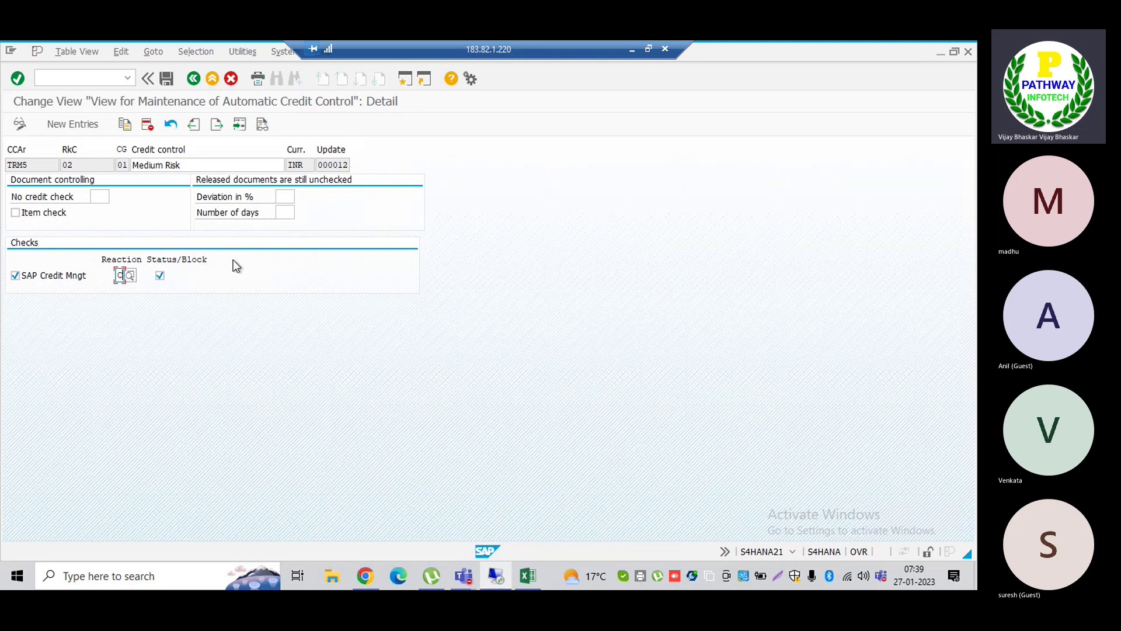
# Step: Open the TRM5 Low Risk entry's details and examine its document credit group list, focusing on 02 Credit Group for Delivery, without changing the assignment
pyautogui.click(193, 79)
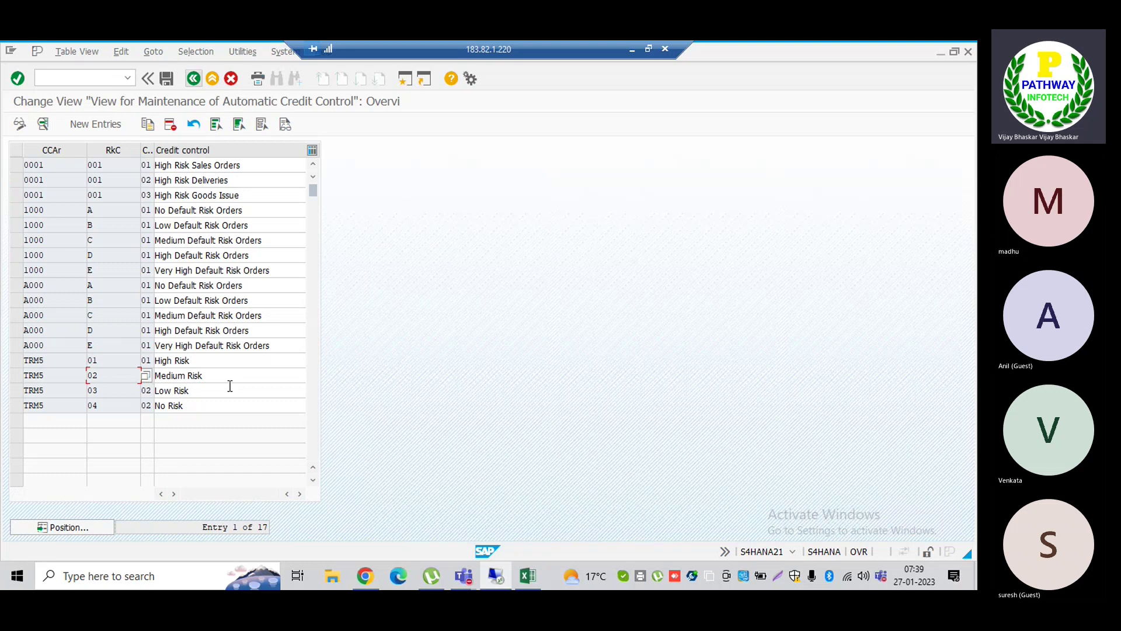
pyautogui.doubleClick(100, 390)
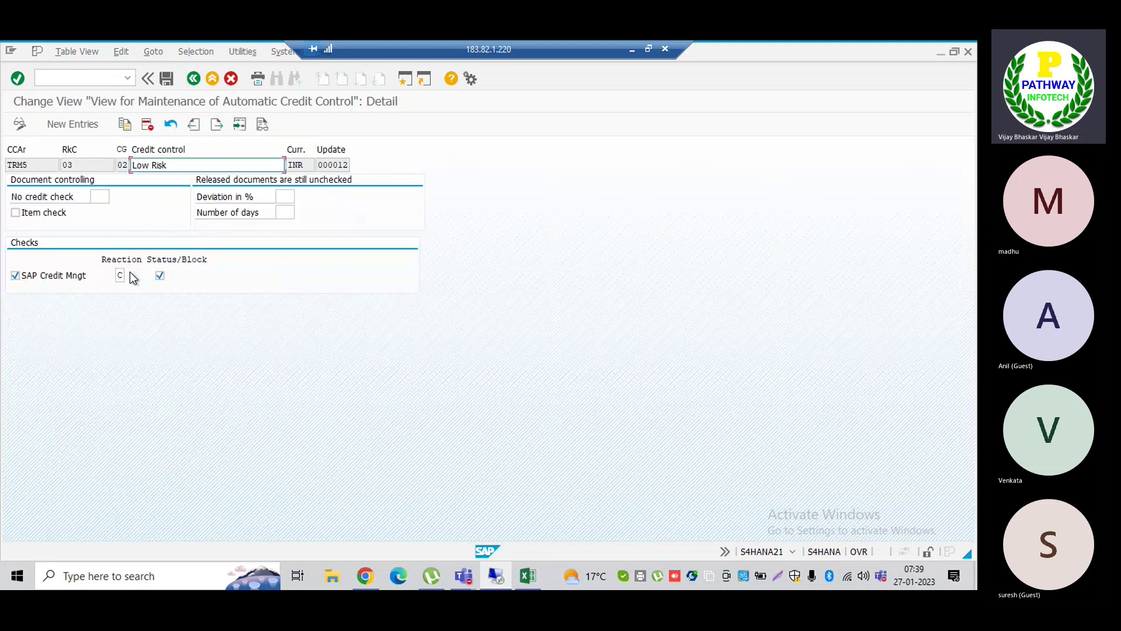
pyautogui.click(126, 166)
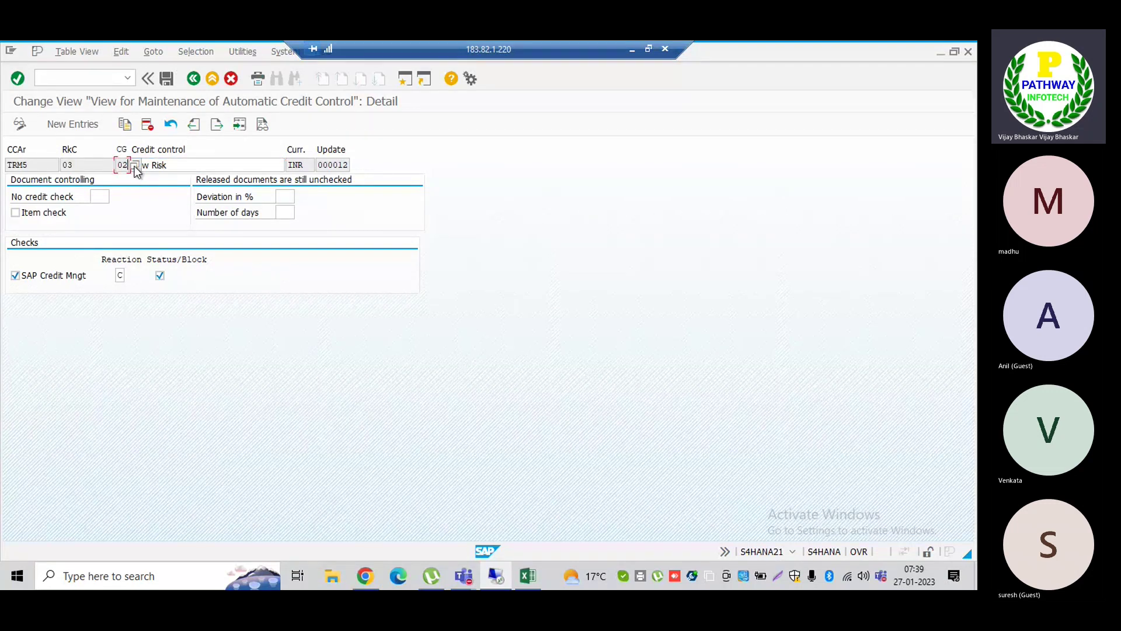
pyautogui.click(135, 165)
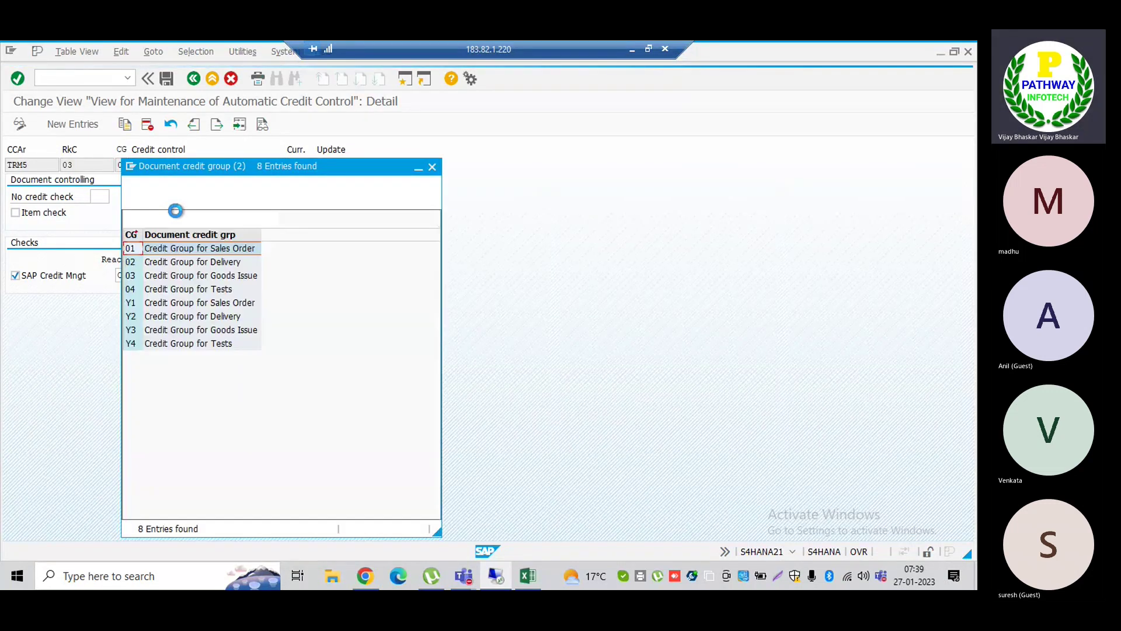
pyautogui.click(167, 266)
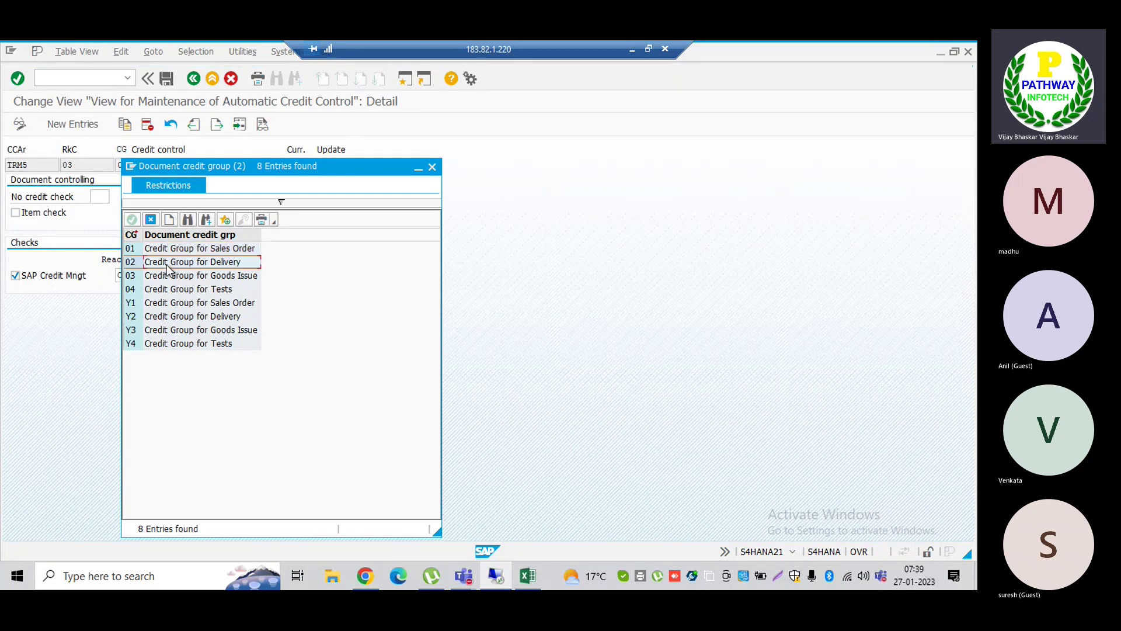
pyautogui.moveTo(242, 166); pyautogui.dragTo(618, 129)
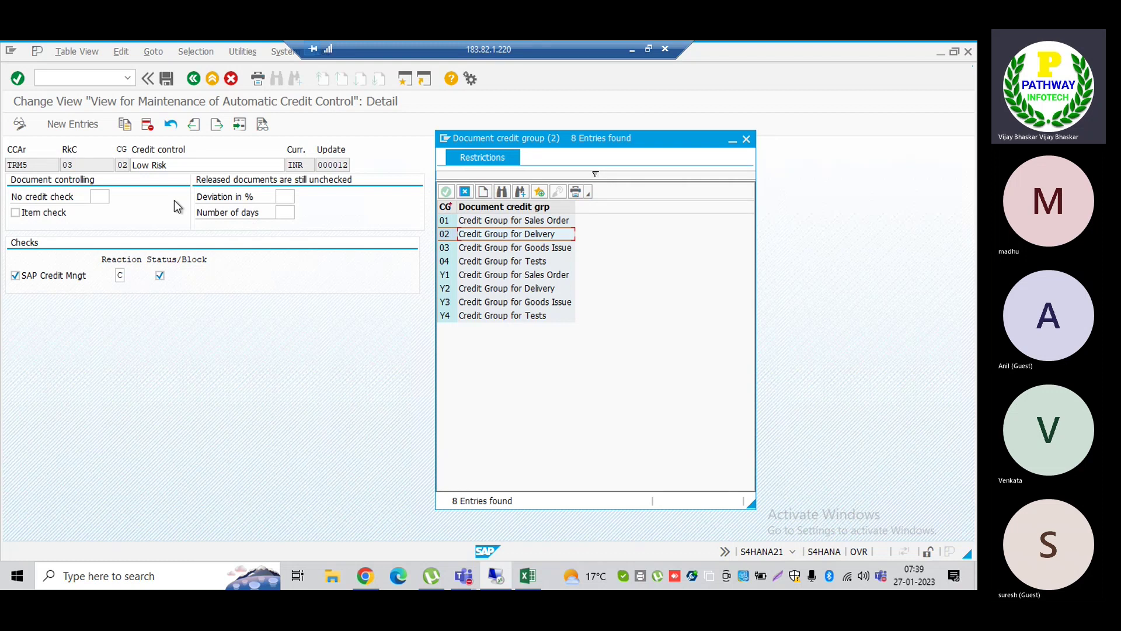
pyautogui.click(128, 166)
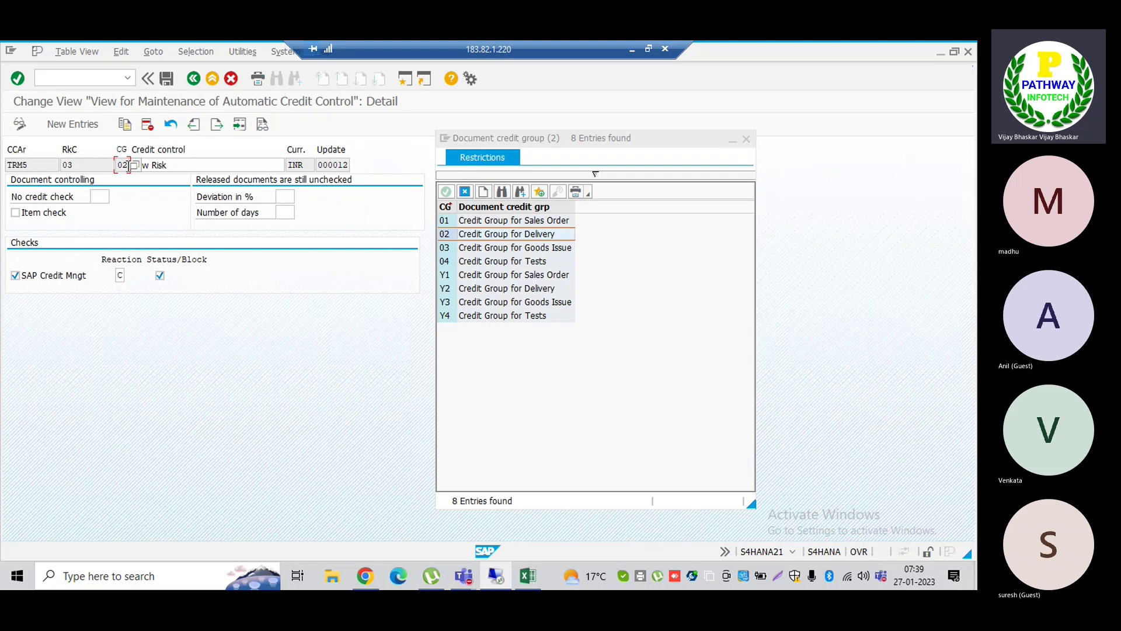
pyautogui.click(184, 165)
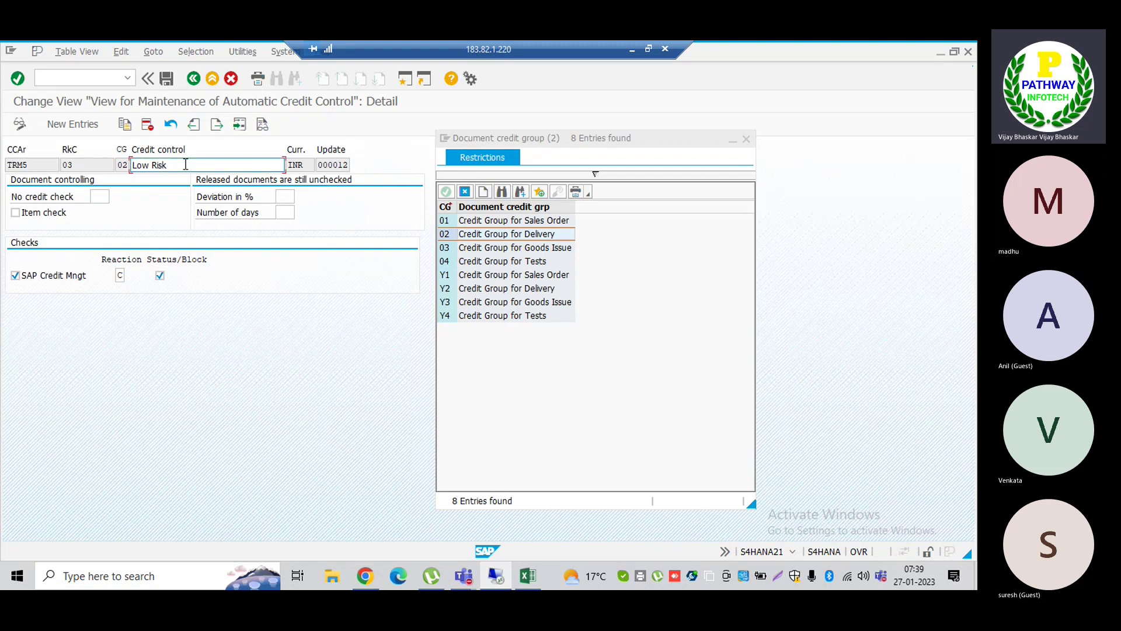
pyautogui.click(747, 142)
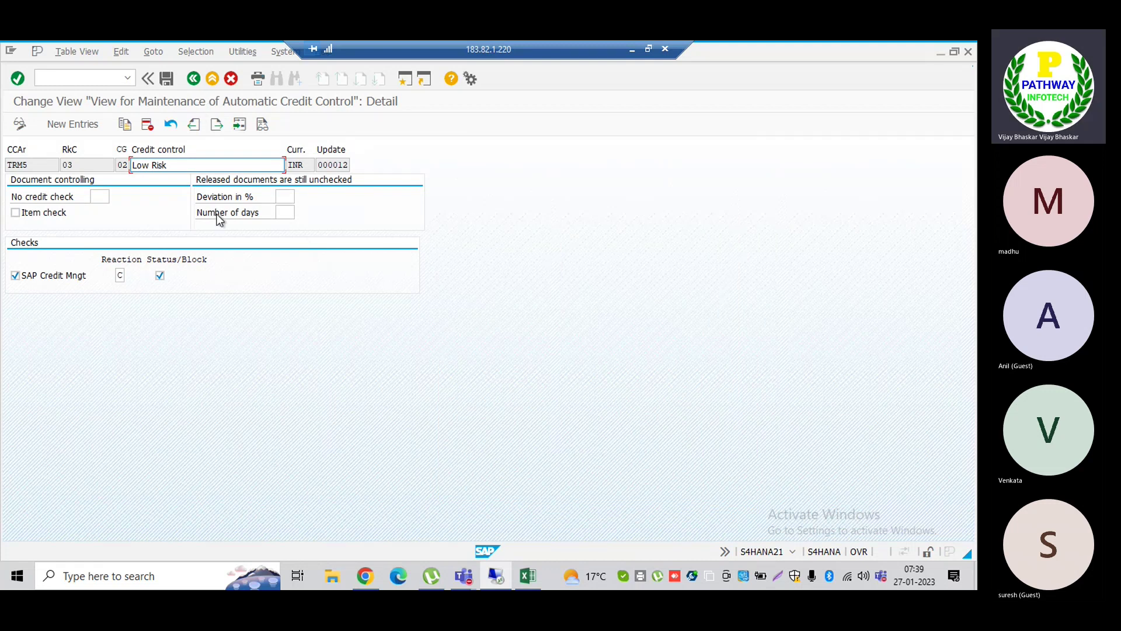
# Step: Return to the automatic credit control overview and review the risk categories listed for credit control area TRM5
pyautogui.click(195, 79)
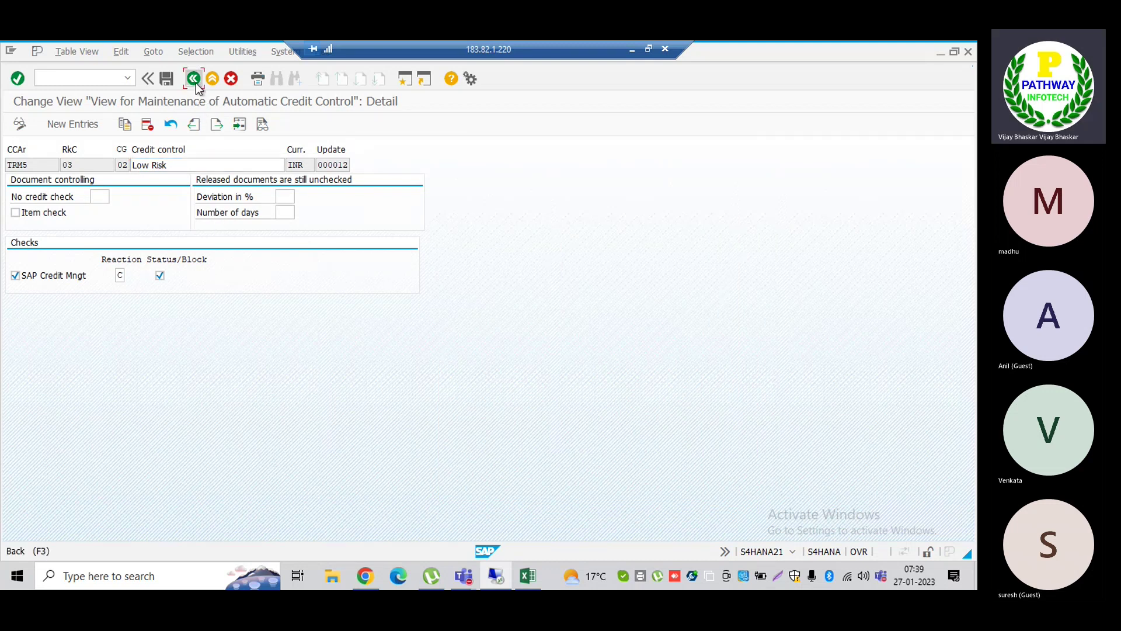
pyautogui.click(105, 409)
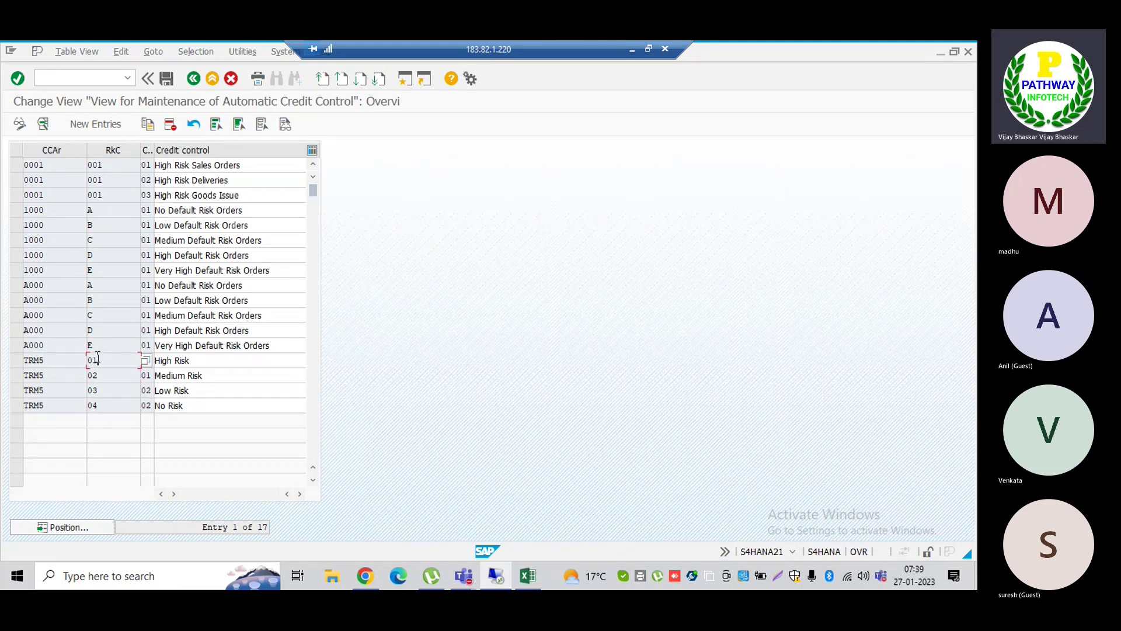
pyautogui.click(50, 360)
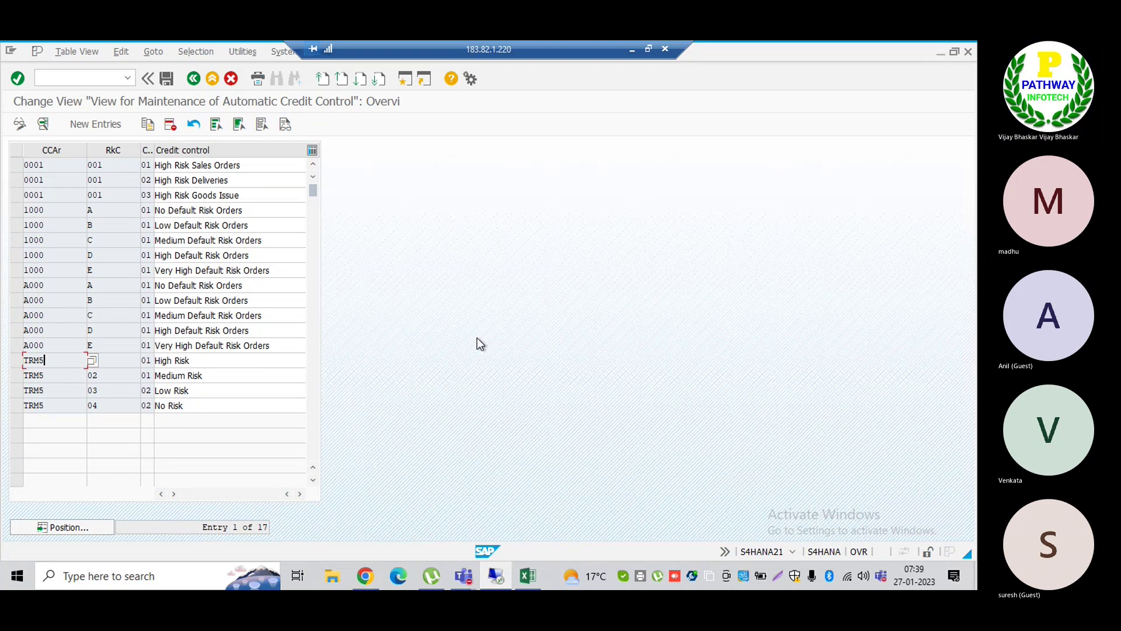
# Step: Switch to the Mother Group business partner's credit profile, set its Risk Class to 01 High Risk and save
pyautogui.hotkey('alt', 'Tab')
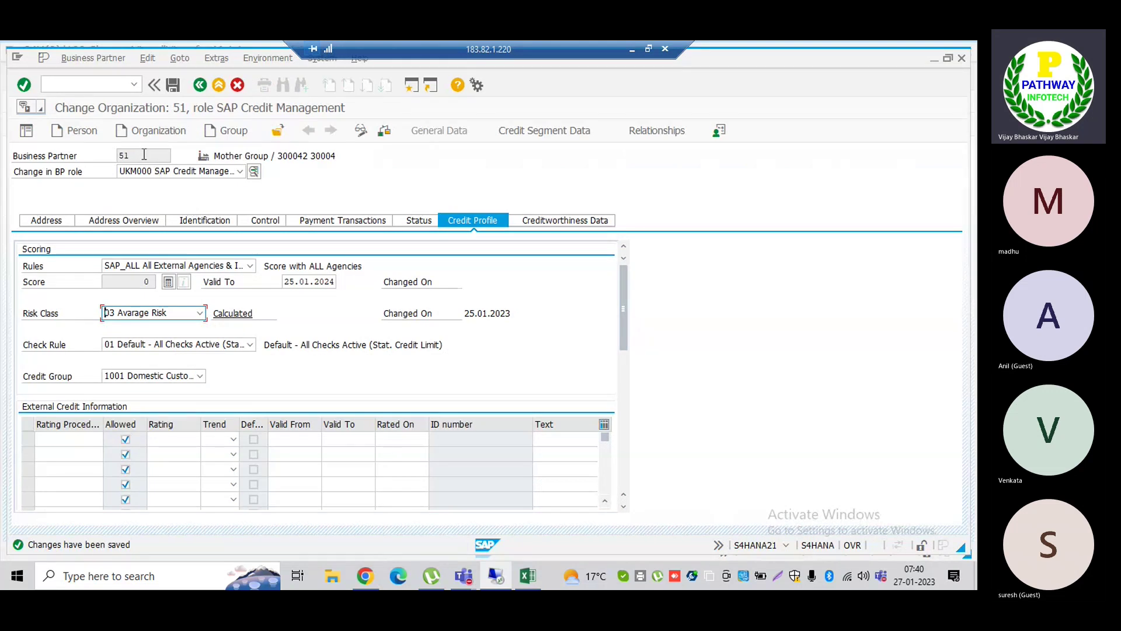
pyautogui.click(200, 313)
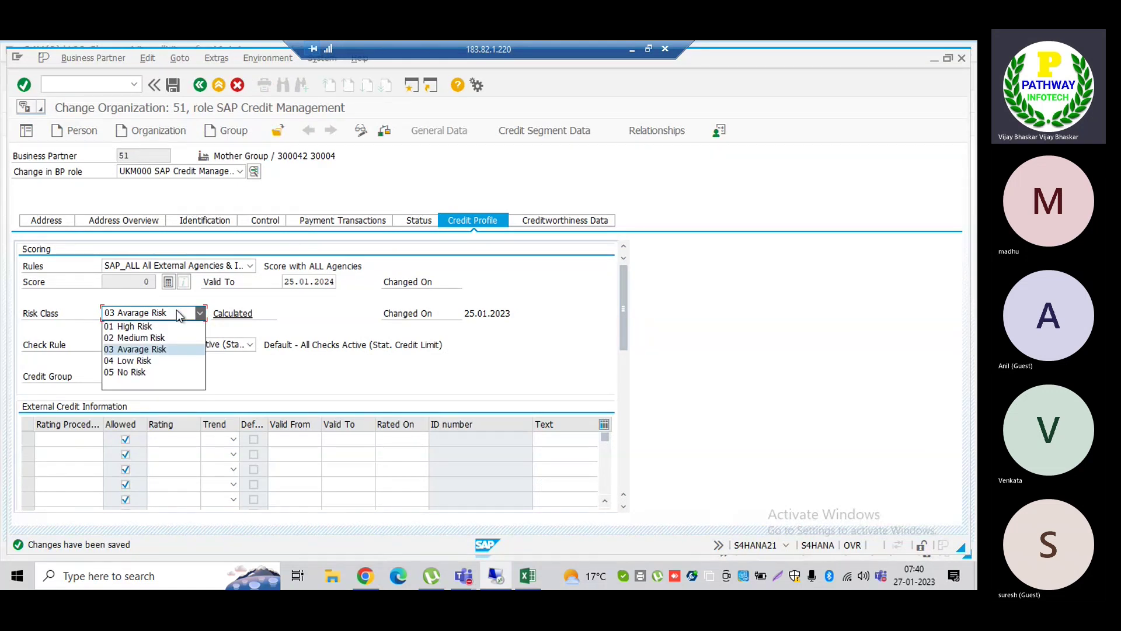
pyautogui.click(141, 328)
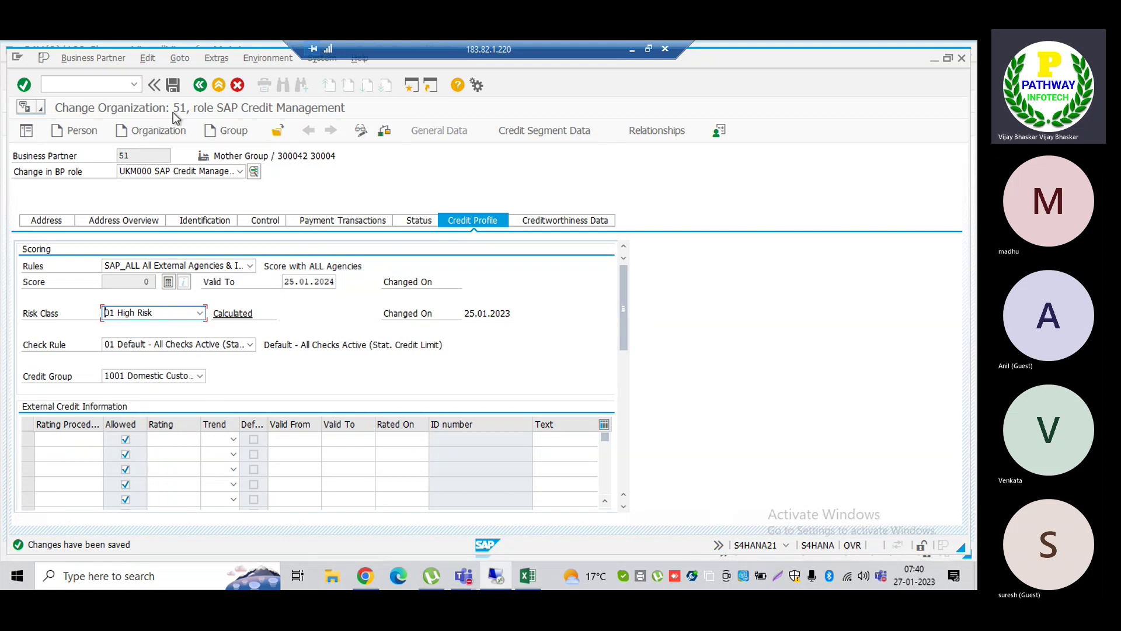
pyautogui.click(174, 86)
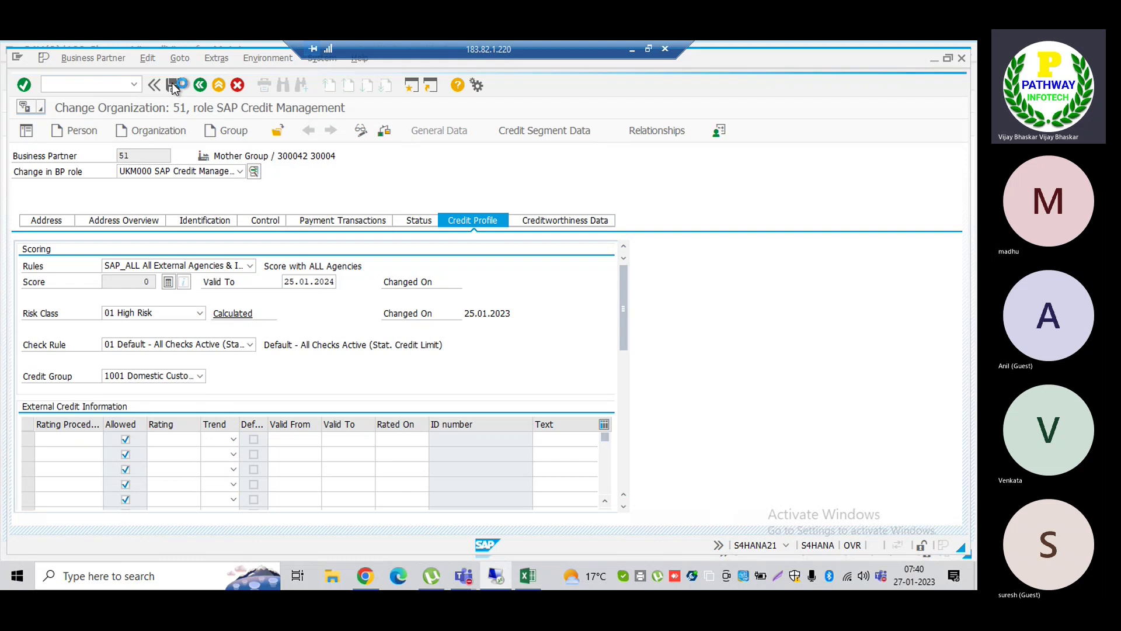
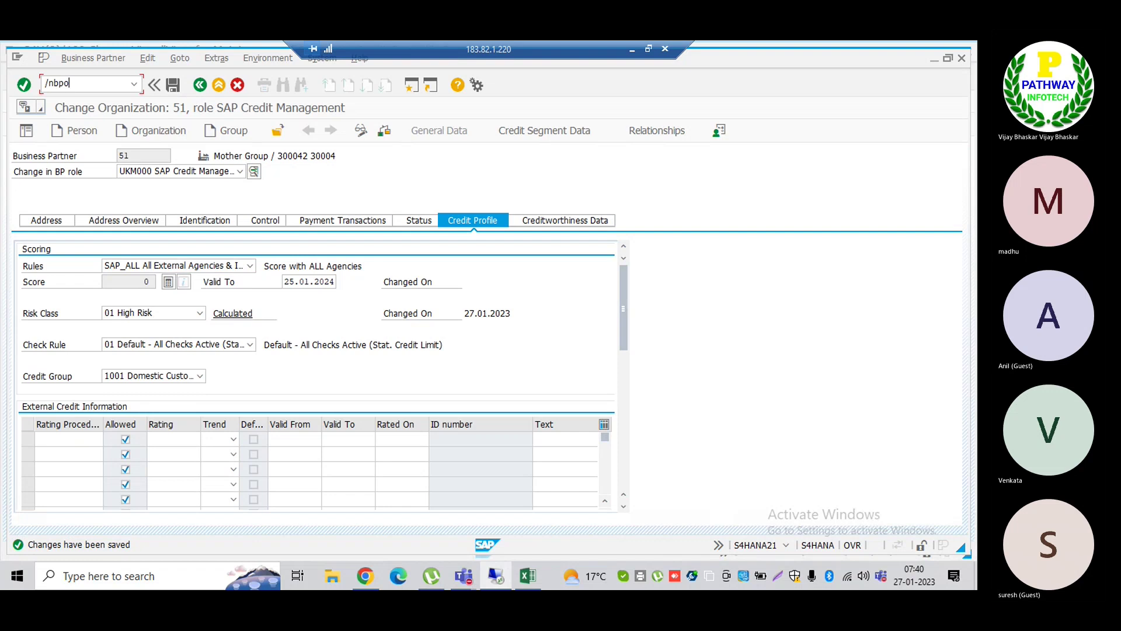
# Step: Restart transaction BP, find and reopen the Mother Group business partner, and leave change mode without saving so its record is display-only
pyautogui.press('Return')
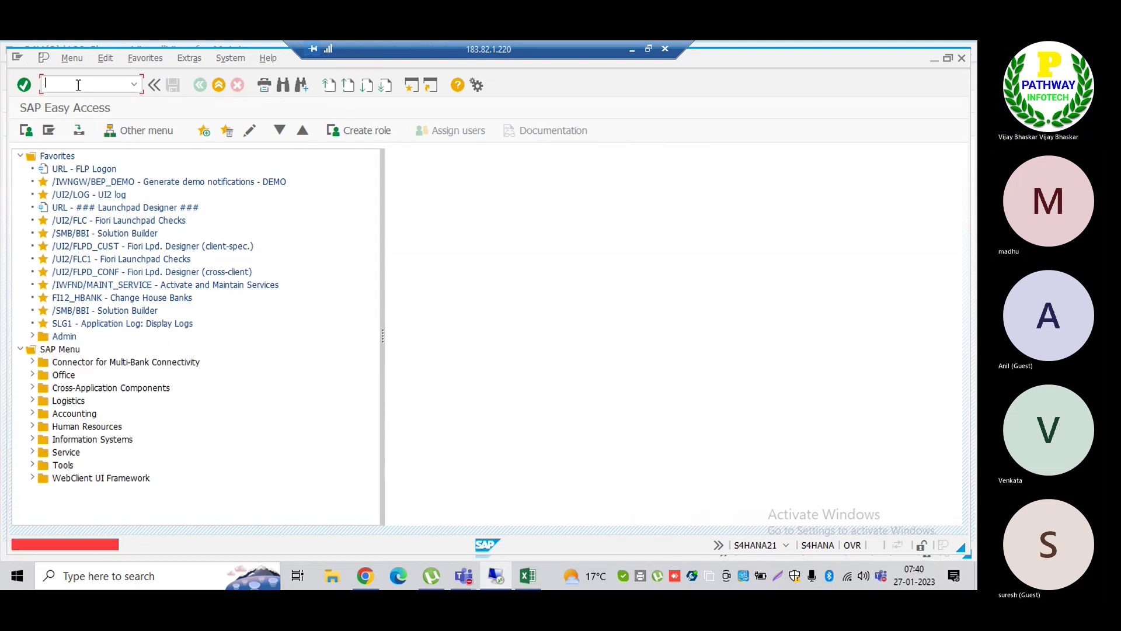
pyautogui.write('bp')
pyautogui.press('Return')
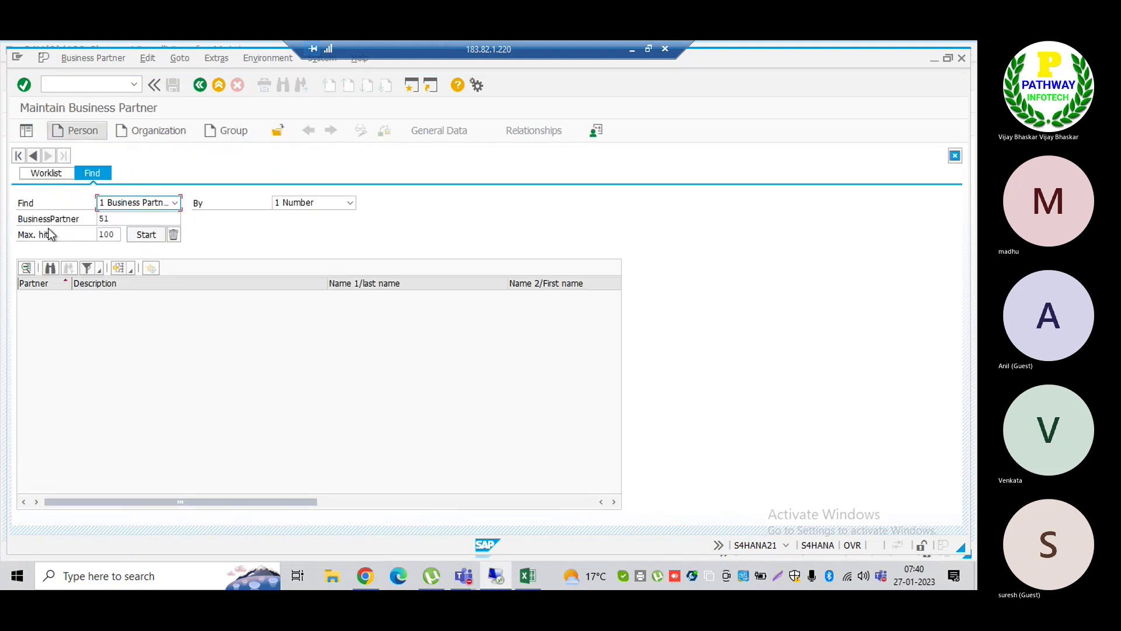
pyautogui.click(145, 234)
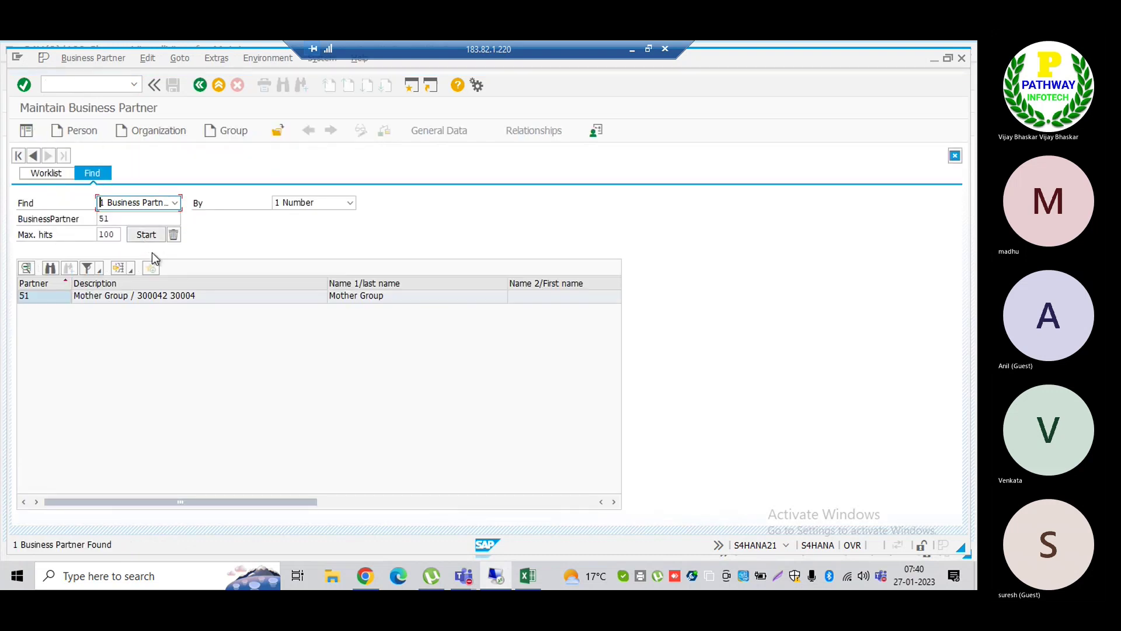
pyautogui.doubleClick(116, 298)
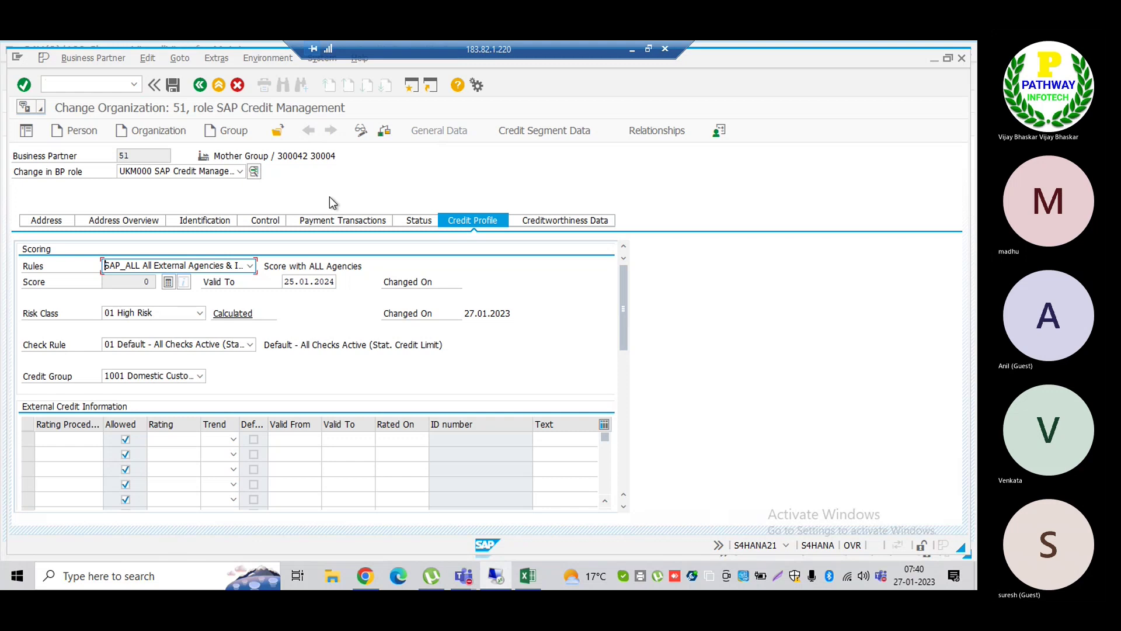
pyautogui.press('F12')
pyautogui.click(401, 384)
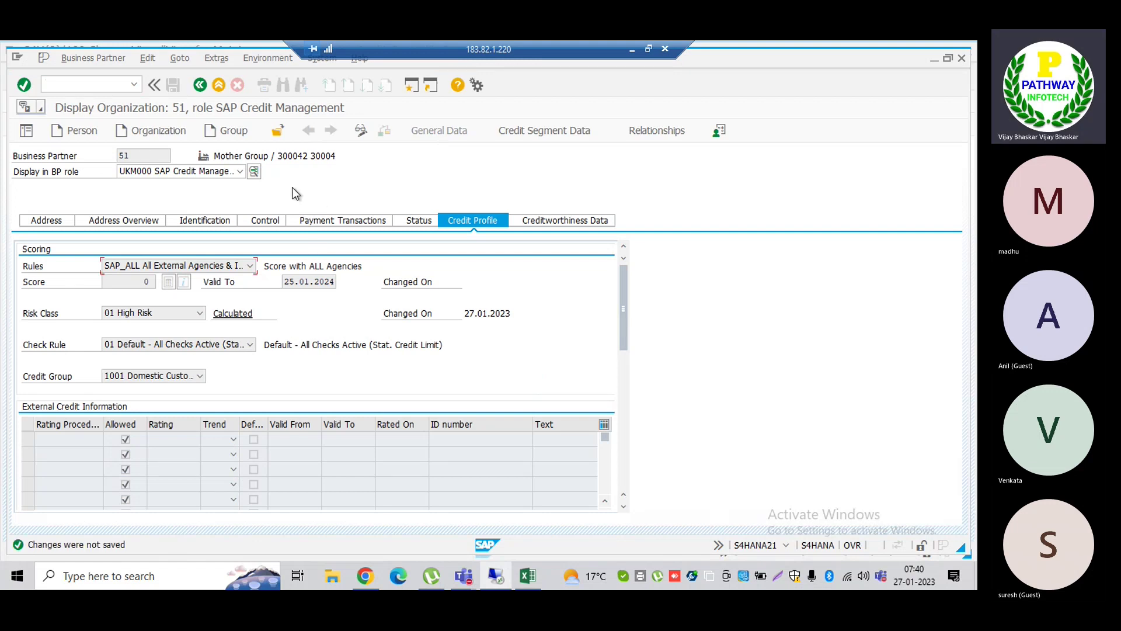
# Step: Review the BP role list and the scoring rules list, staying with UKM000 SAP Credit Management and SAP_ALL
pyautogui.click(239, 171)
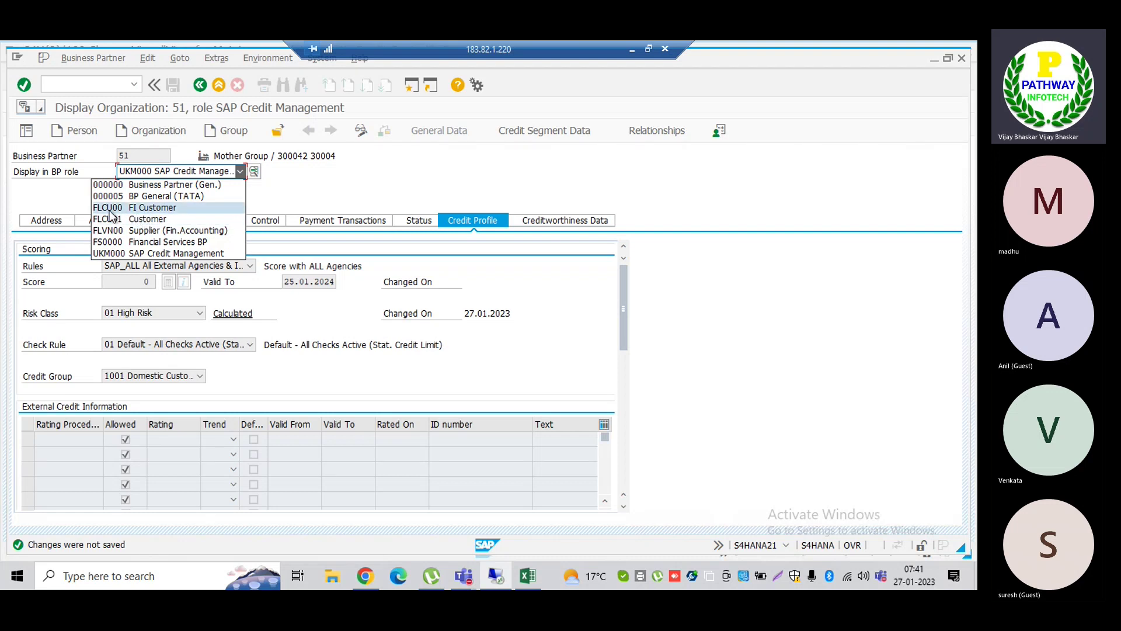
pyautogui.click(136, 256)
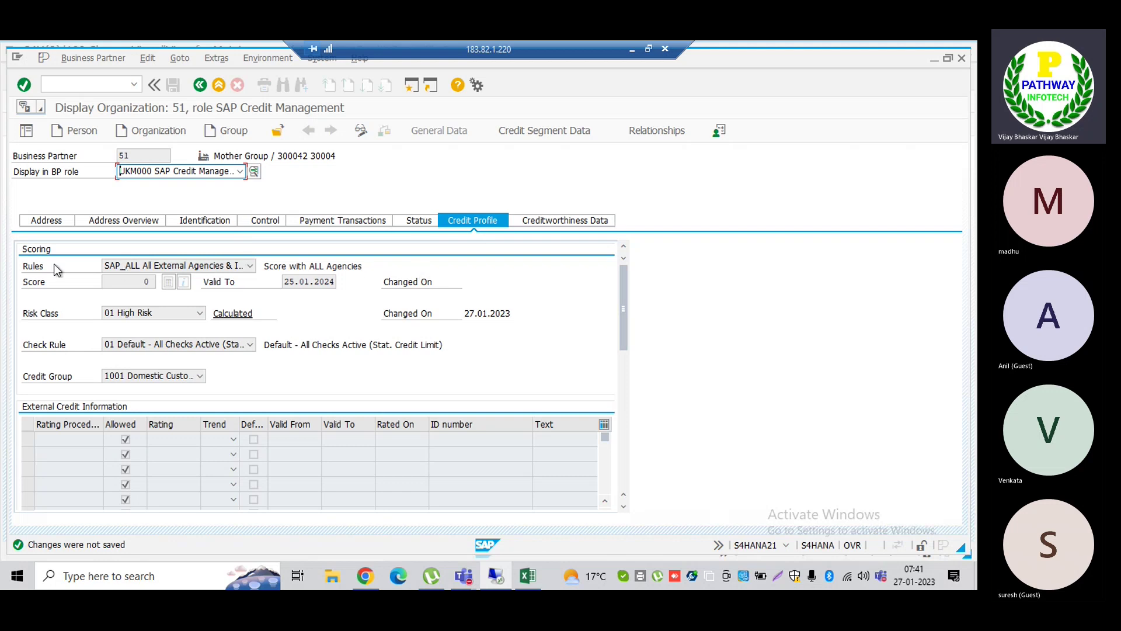
pyautogui.click(251, 267)
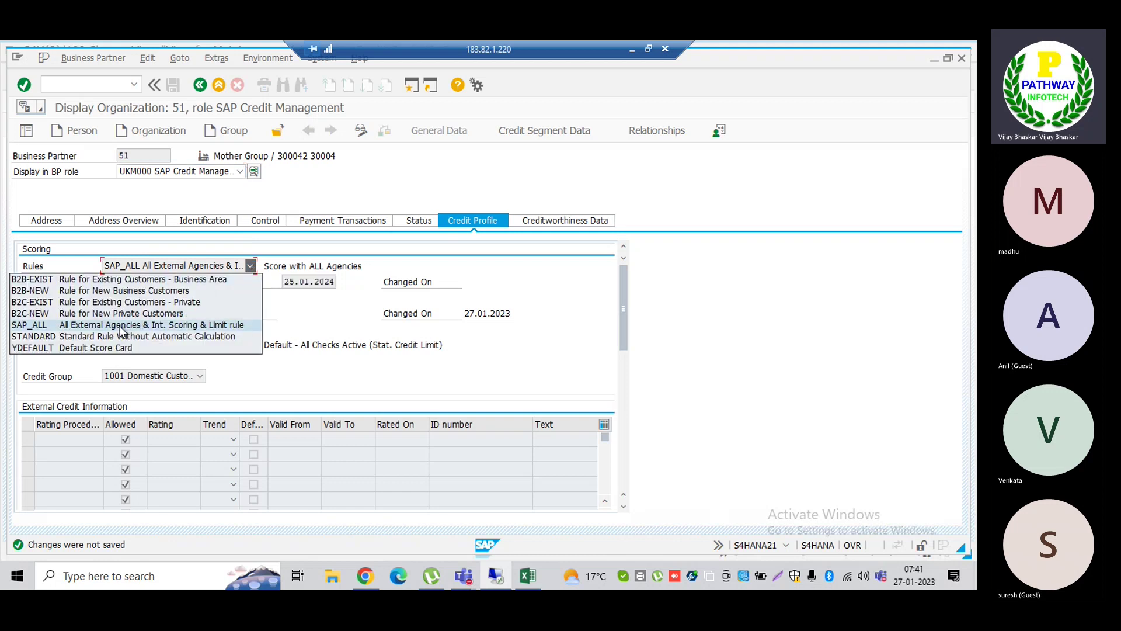
pyautogui.click(307, 303)
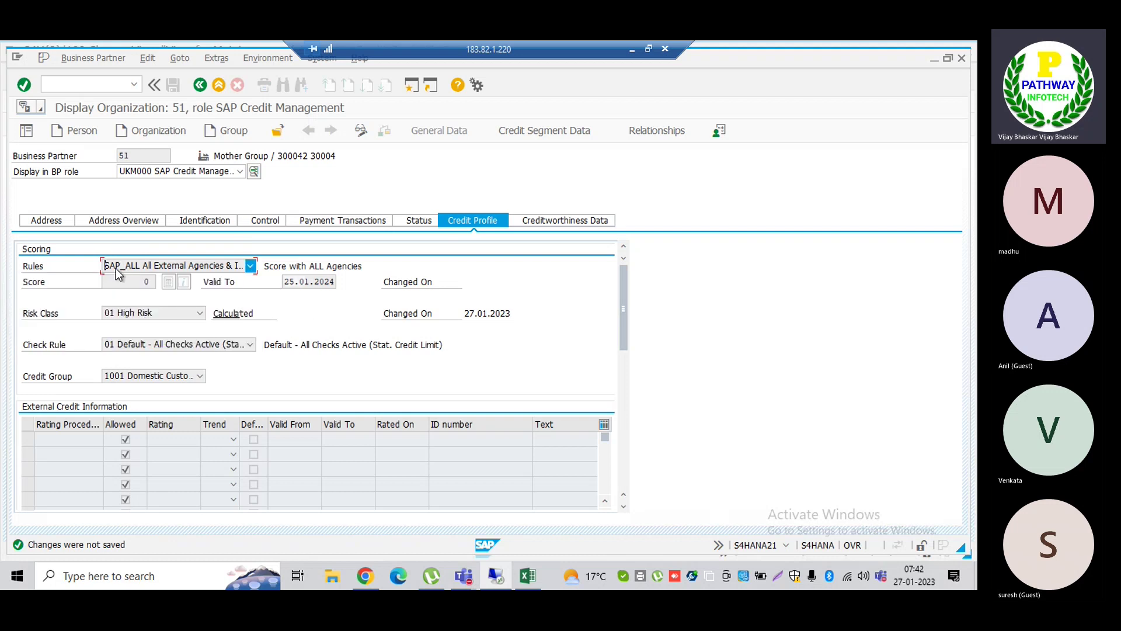
# Step: Examine the Risk Class options and the Check Rule options in the credit profile, keeping 01 High Risk and 01 Default - All Checks Active
pyautogui.click(158, 312)
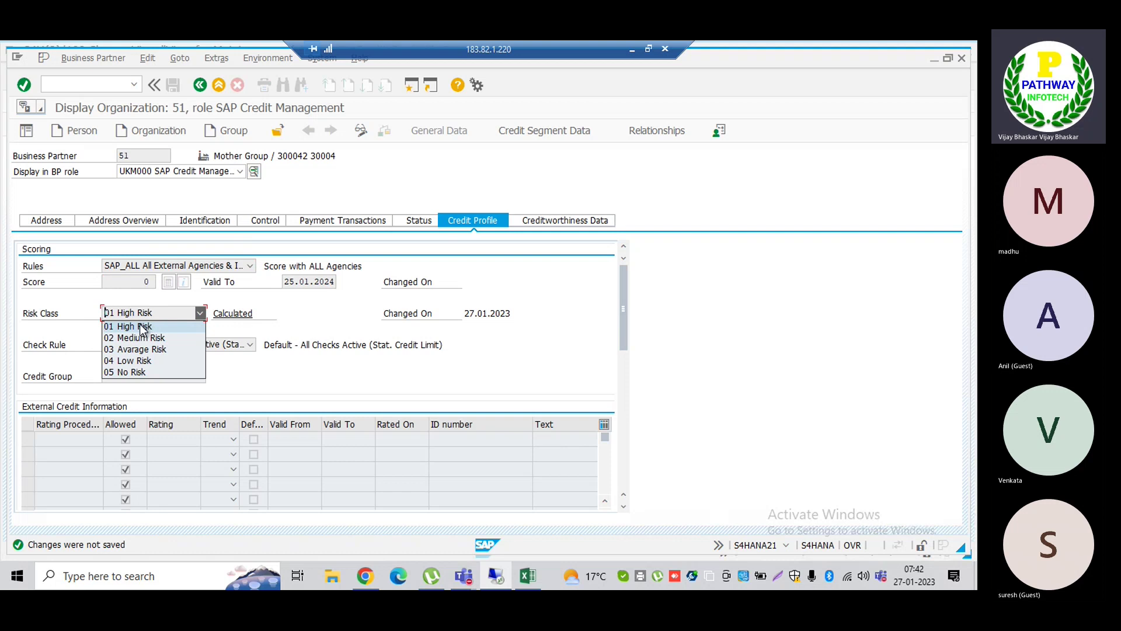
pyautogui.click(148, 325)
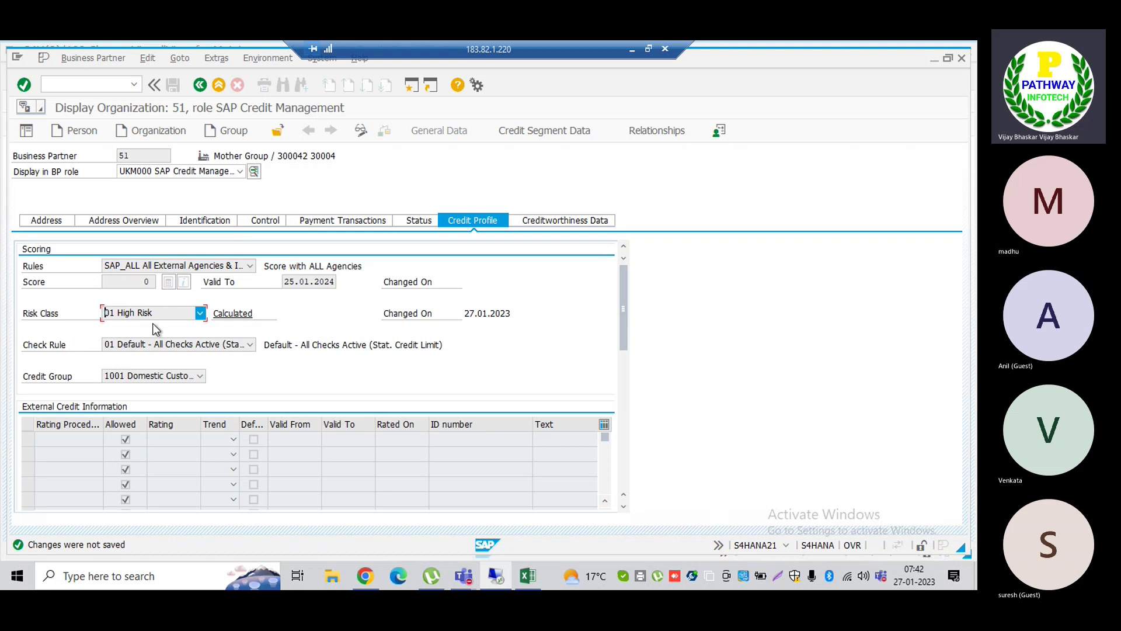
pyautogui.click(225, 344)
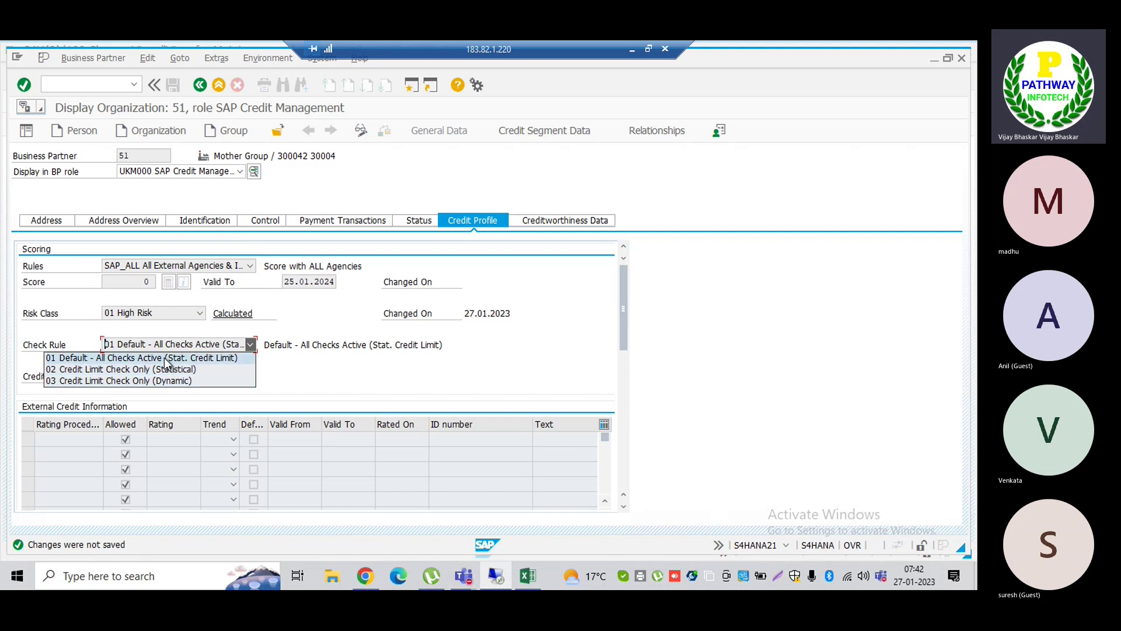
pyautogui.click(166, 358)
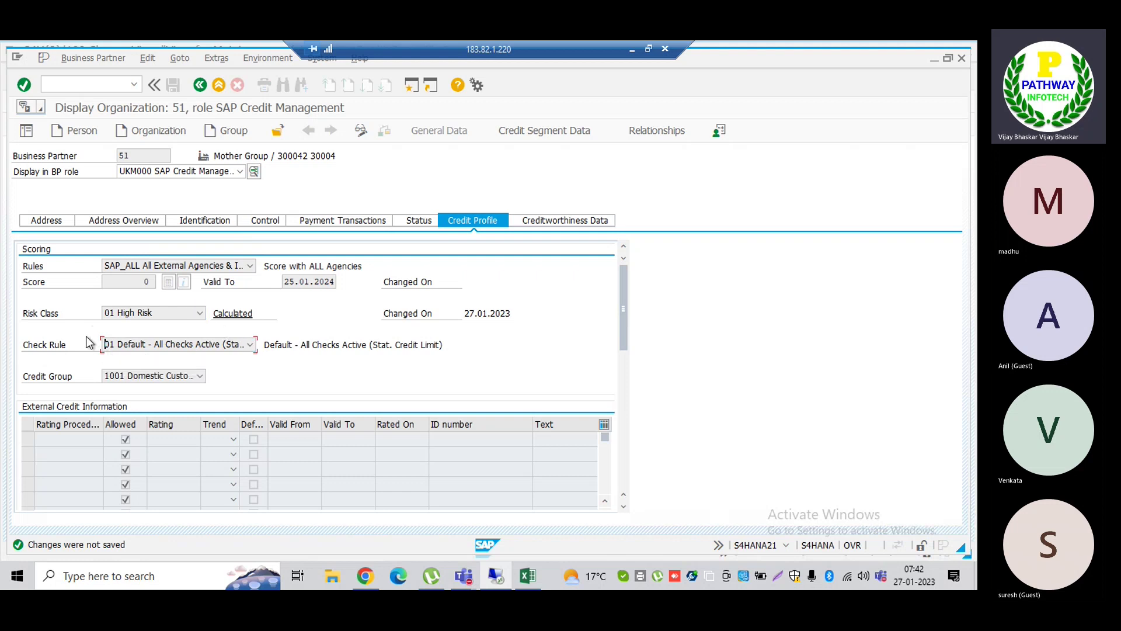
pyautogui.click(216, 349)
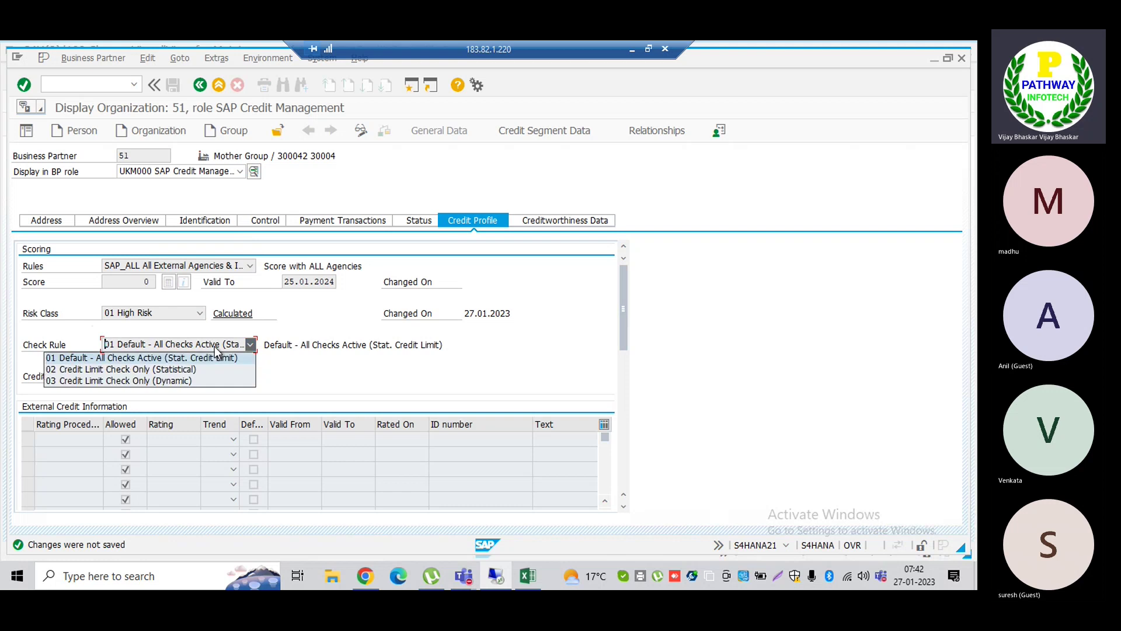
pyautogui.click(314, 376)
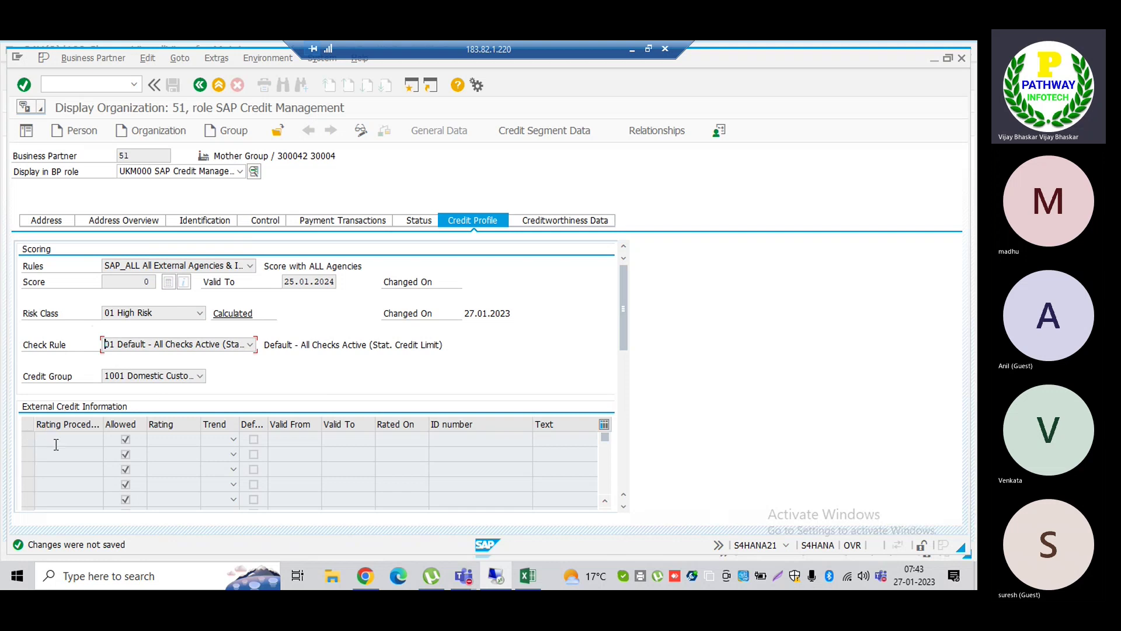
# Step: Open the business partner's credit segment data and view the credit limit and control details for the TRM credit segment
pyautogui.click(538, 131)
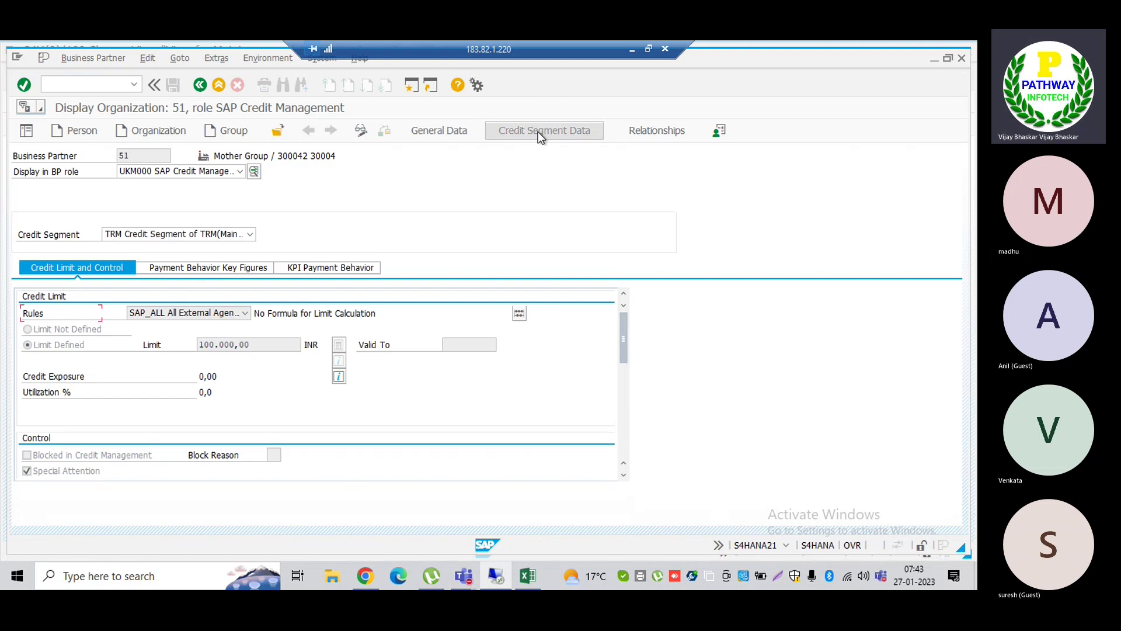
pyautogui.click(220, 235)
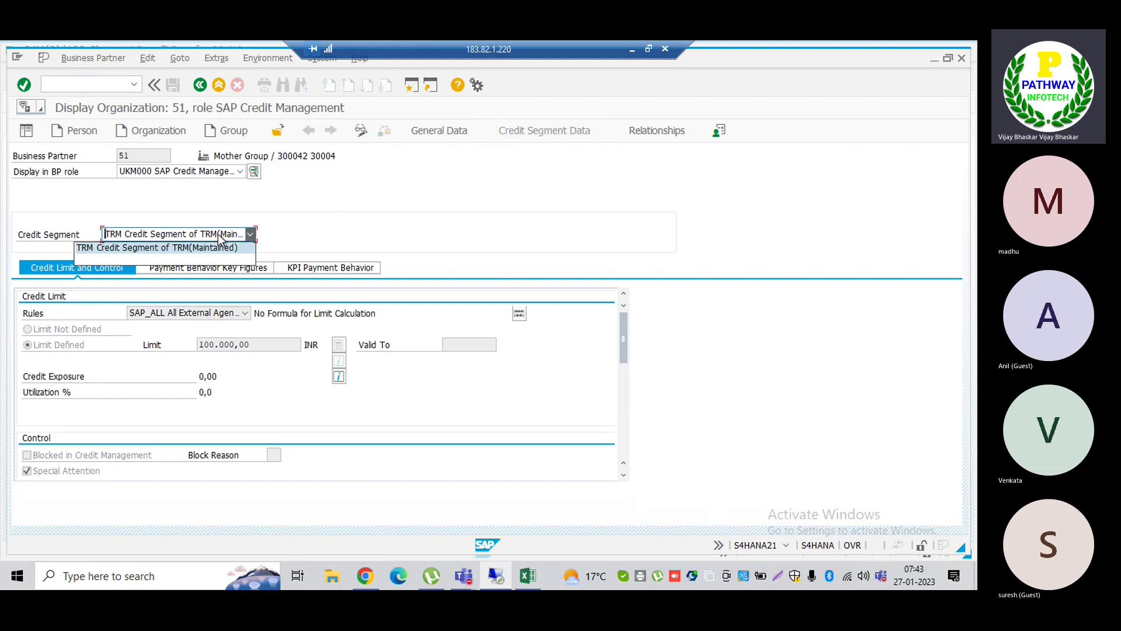
pyautogui.click(180, 248)
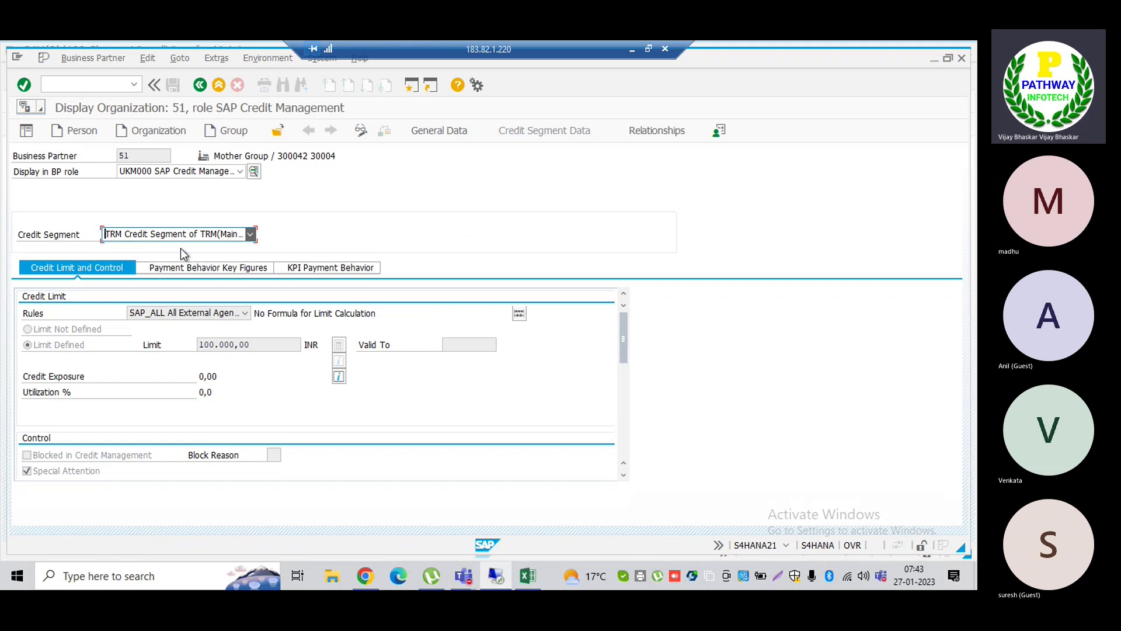
# Step: Examine the credit limit rule options, keeping SAP_ALL, and inspect the defined limit for the TRM credit segment
pyautogui.click(199, 314)
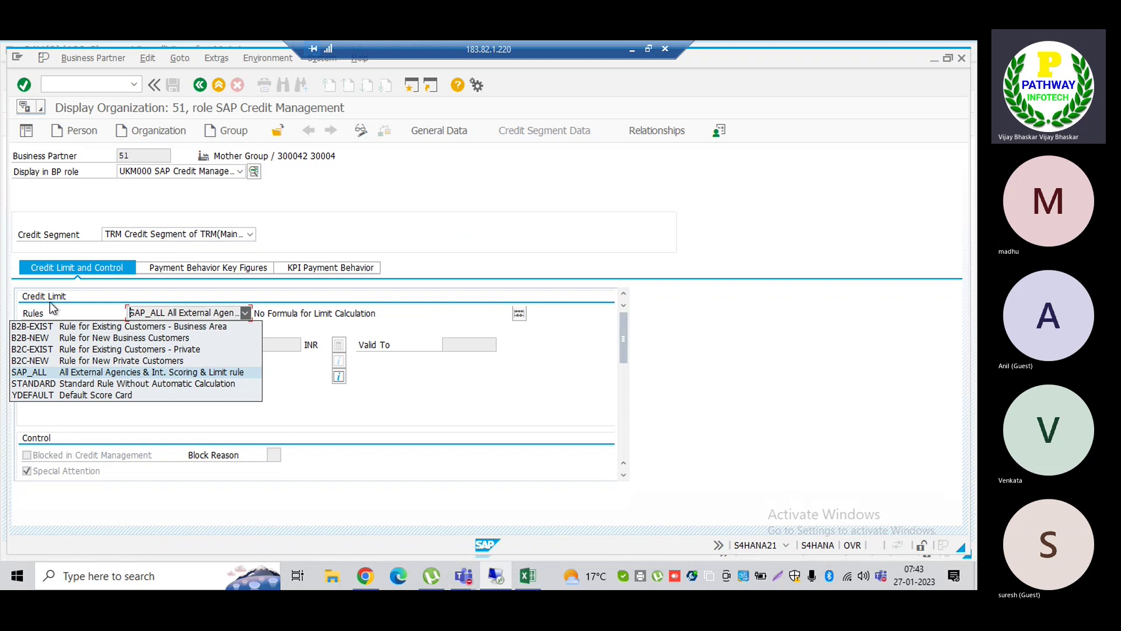
pyautogui.click(104, 375)
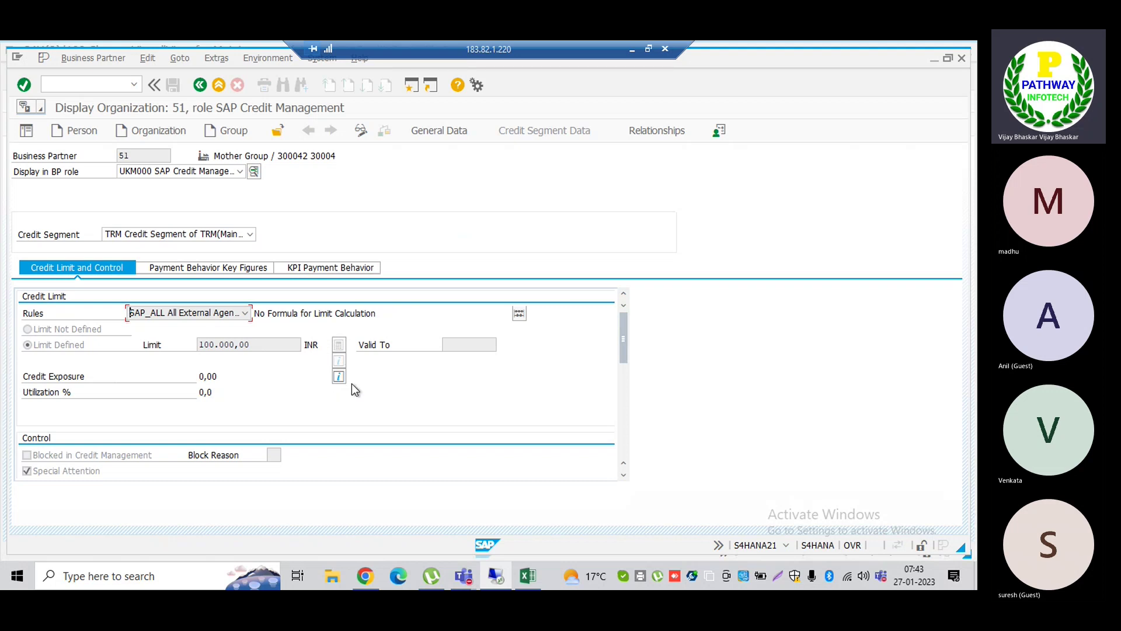
pyautogui.click(265, 344)
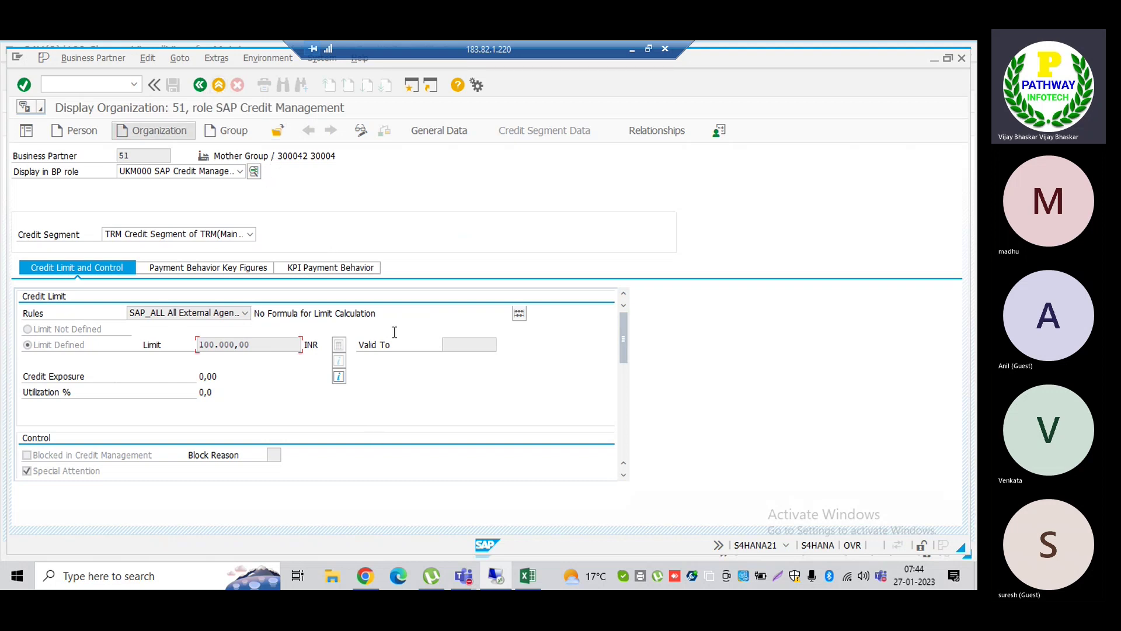
# Step: Open transaction BP in a new session and clear the business partner number from the search criteria
pyautogui.click(97, 83)
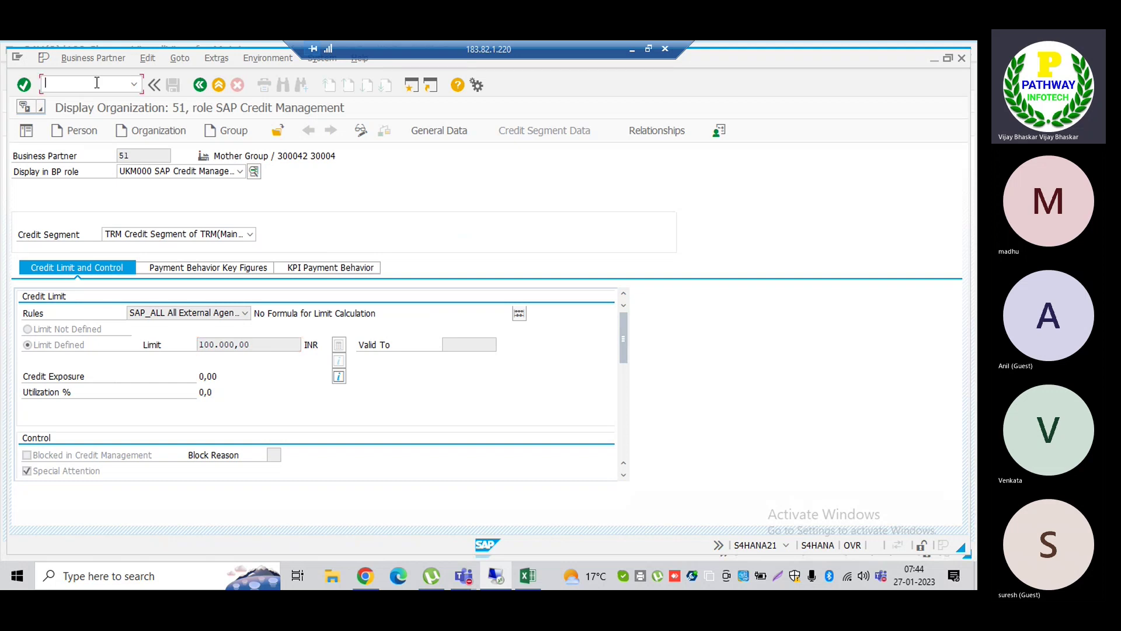
pyautogui.write('/obp')
pyautogui.press('Return')
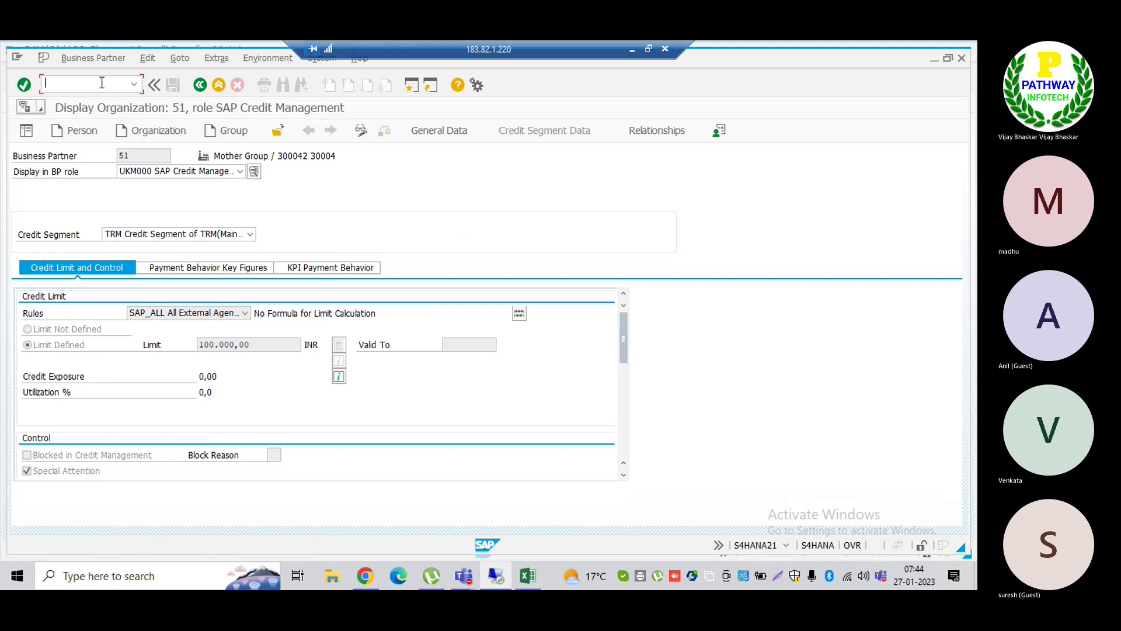
pyautogui.click(412, 85)
pyautogui.hotkey('alt', 'Tab')
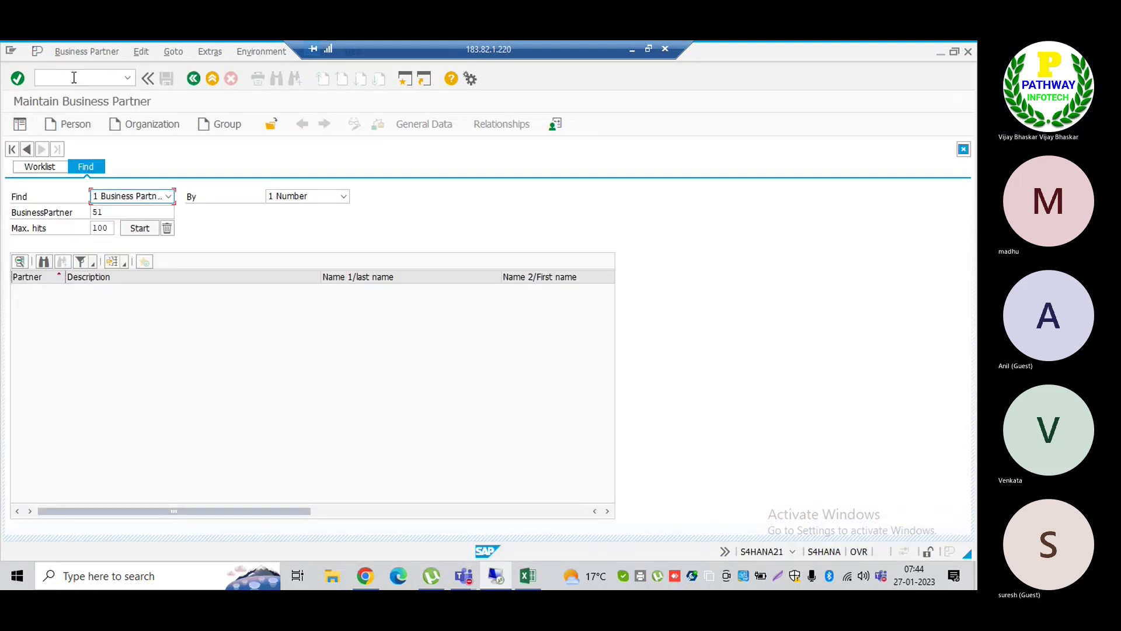
pyautogui.click(130, 208)
pyautogui.press('BackSpace')
pyautogui.press('BackSpace')
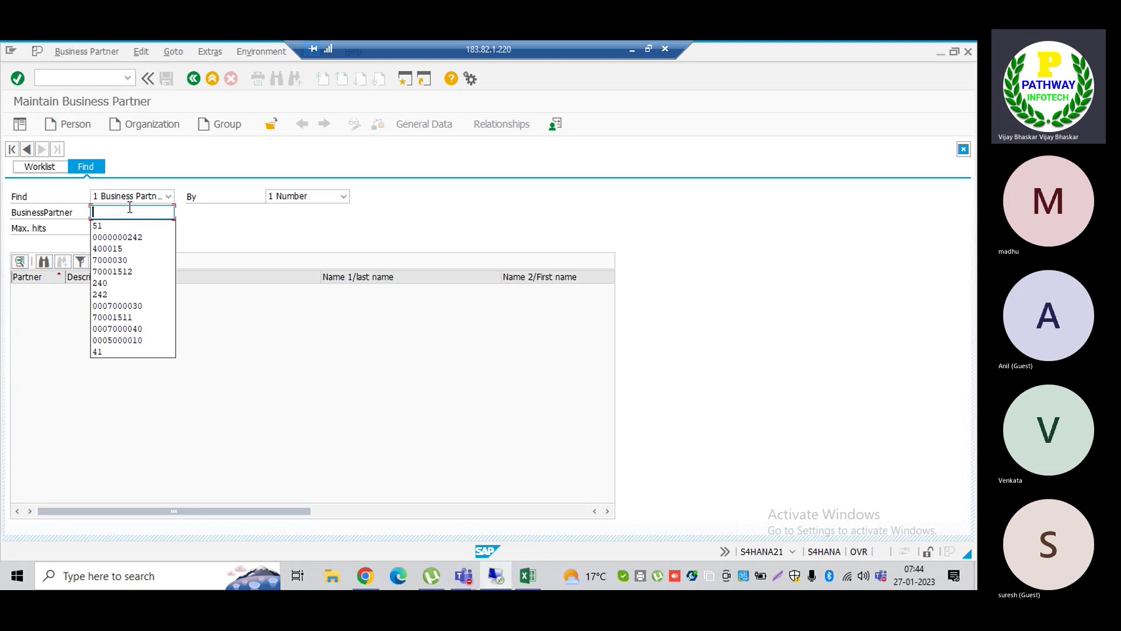
pyautogui.press('Down')
pyautogui.press('Down')
pyautogui.press('Down')
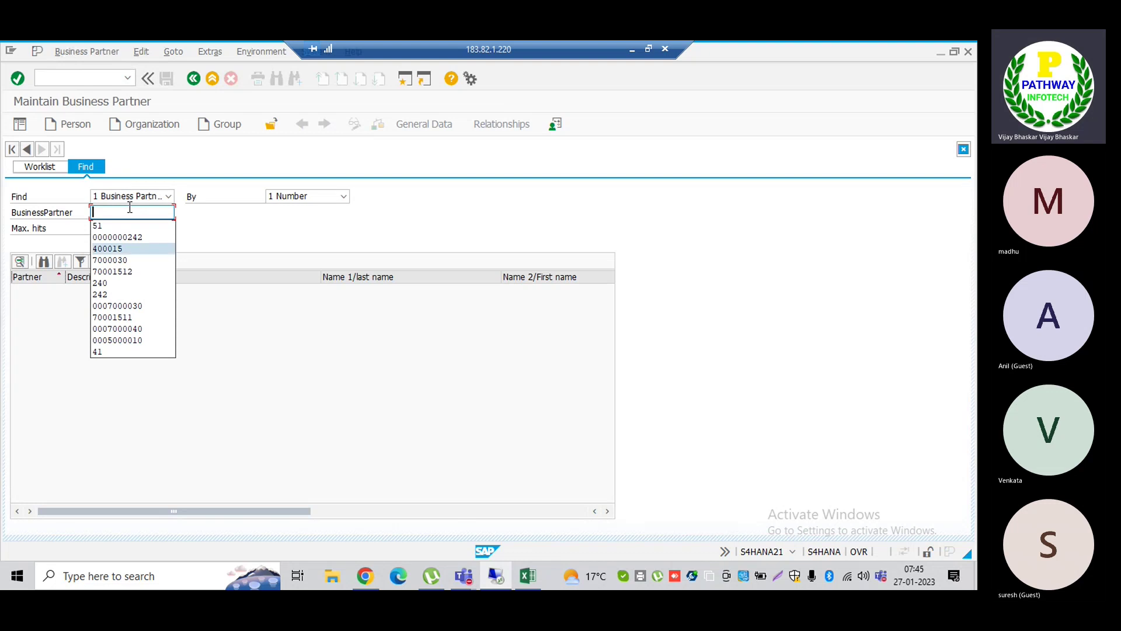
pyautogui.press('Return')
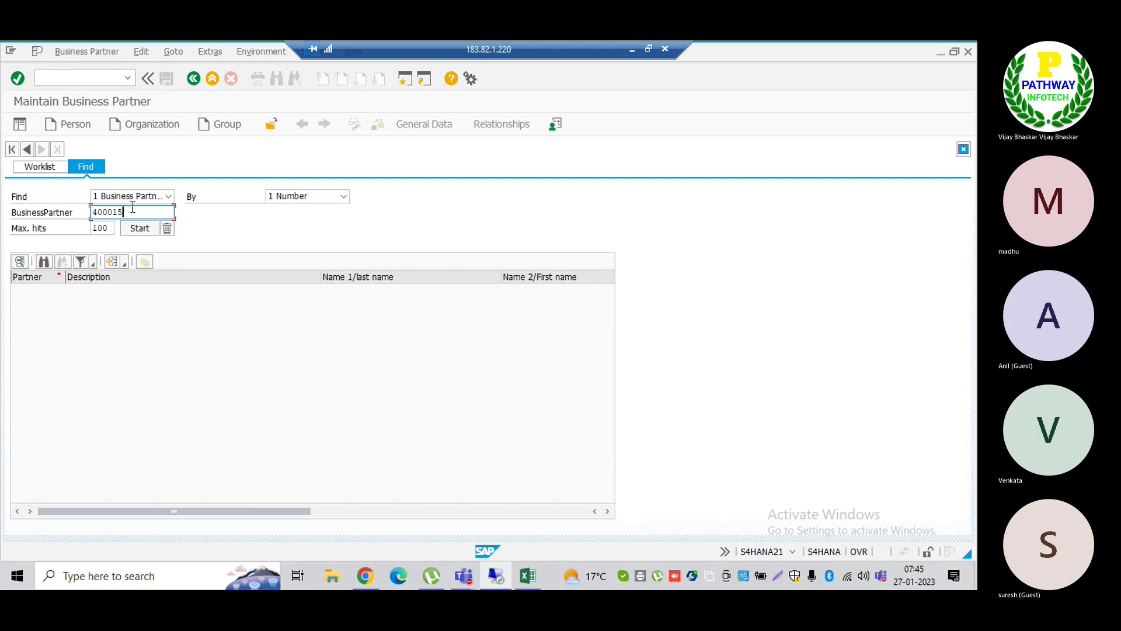
pyautogui.press('BackSpace')
pyautogui.press('BackSpace')
pyautogui.press('BackSpace')
pyautogui.press('BackSpace')
pyautogui.press('BackSpace')
pyautogui.press('BackSpace')
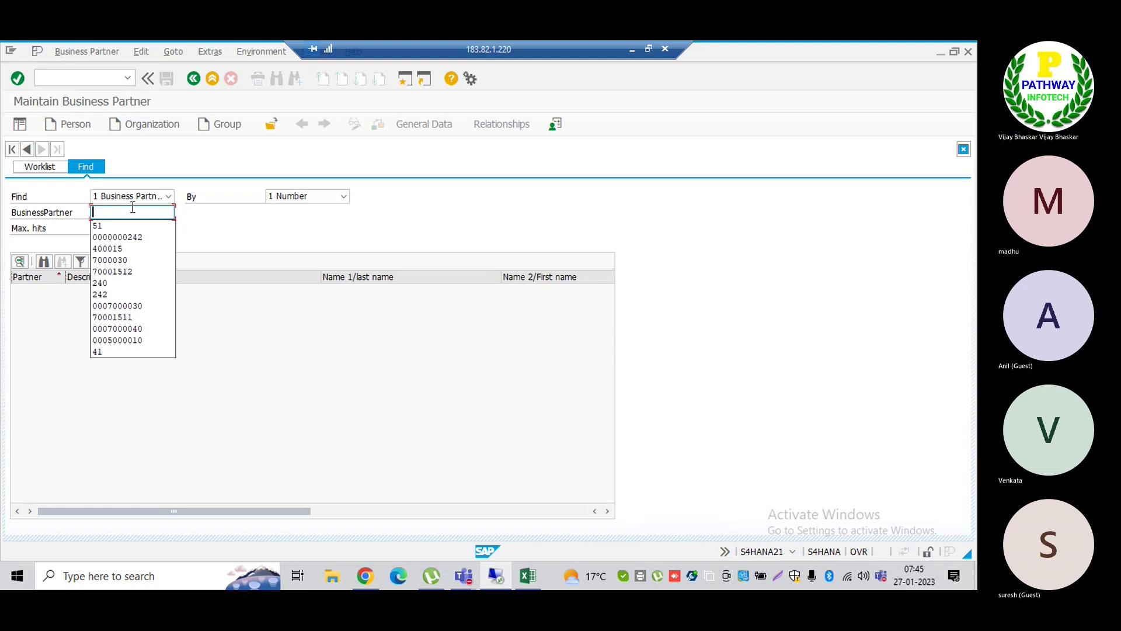
# Step: Find the SONY business partner by its previously used number and open its record
pyautogui.press('Down')
pyautogui.press('Down')
pyautogui.press('Return')
pyautogui.press('Return')
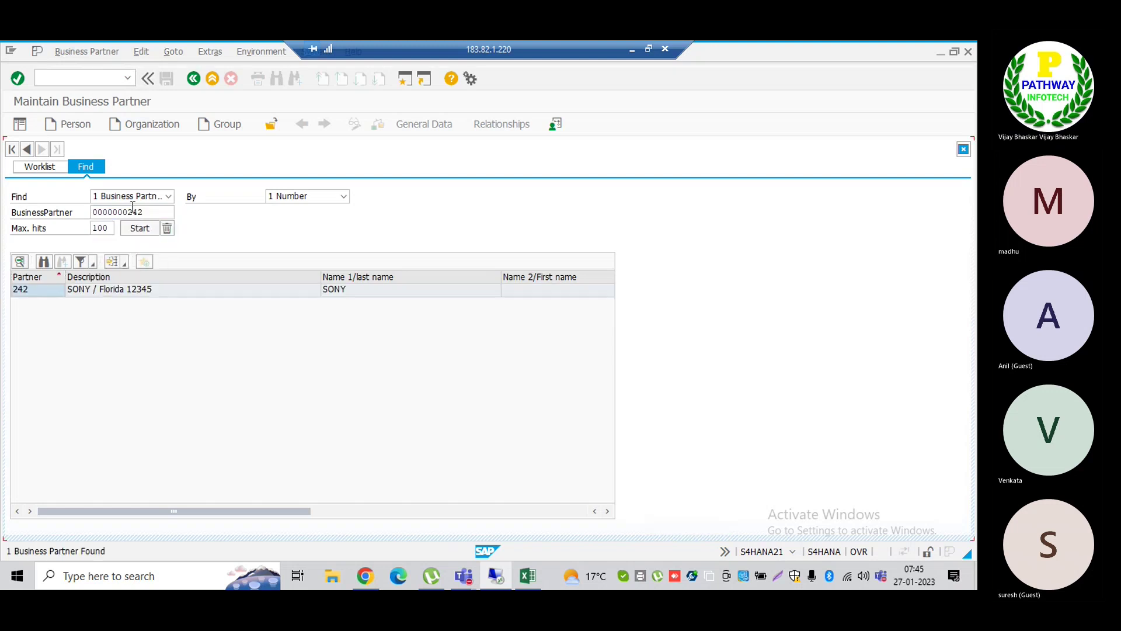
pyautogui.doubleClick(115, 290)
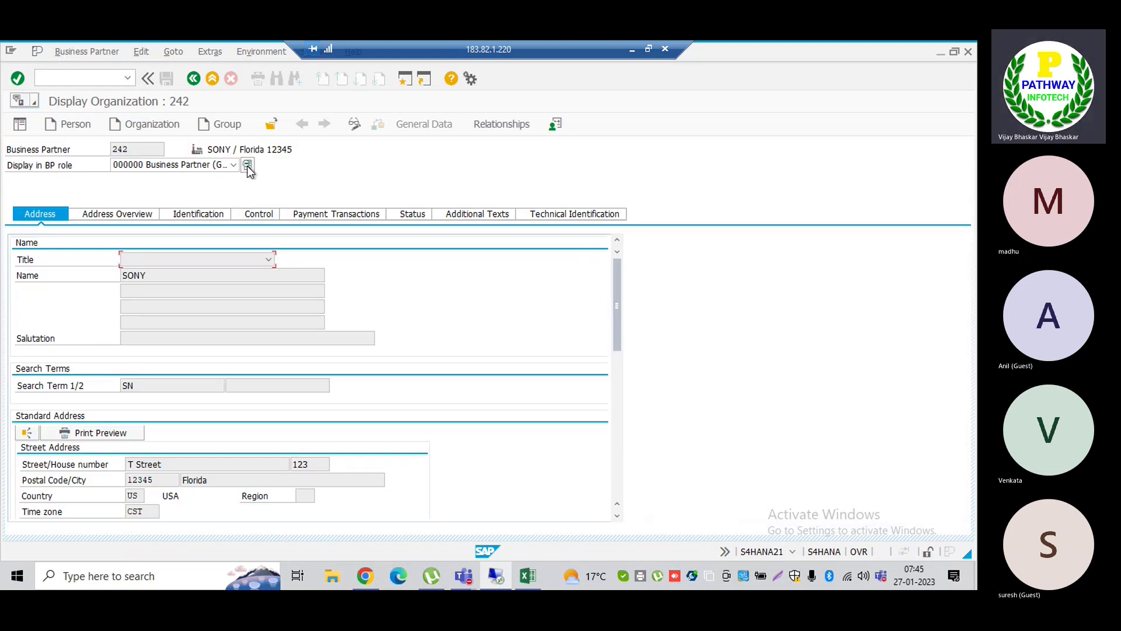
# Step: Switch the SONY business partner to change mode and select the role UKM000 SAP Credit Management
pyautogui.click(354, 123)
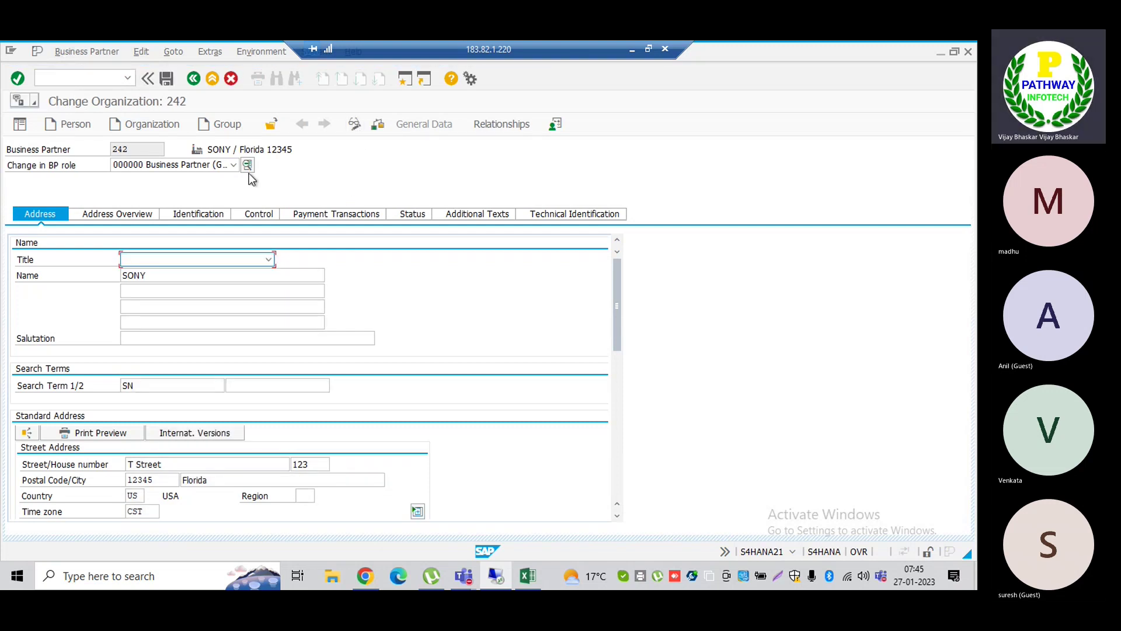
pyautogui.click(234, 165)
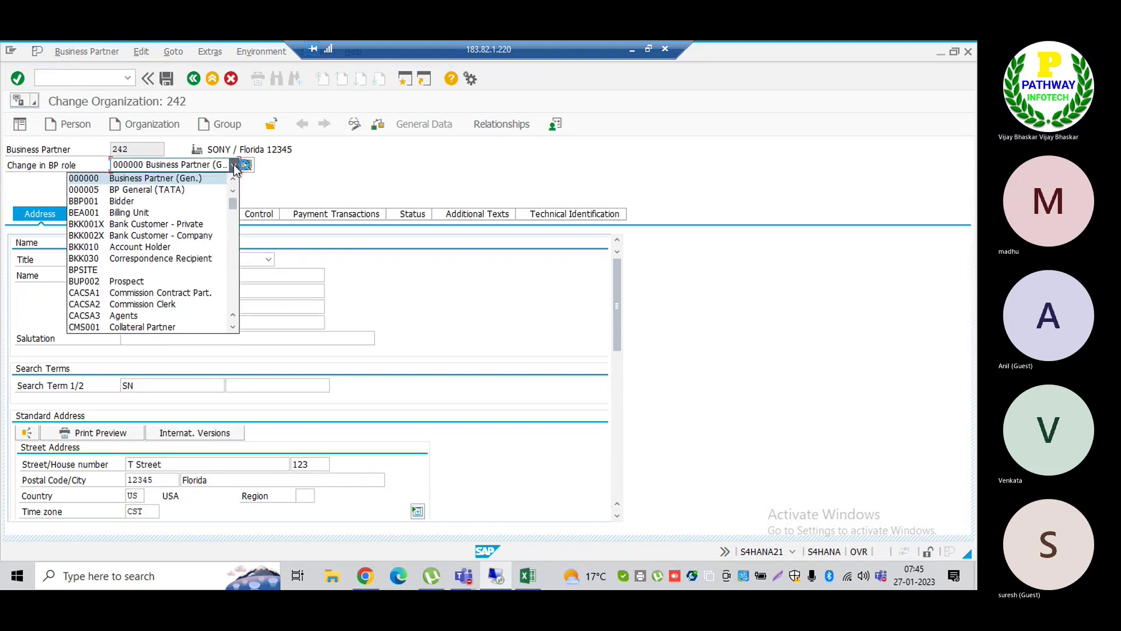
pyautogui.press('u')
pyautogui.press('Down')
pyautogui.press('Down')
pyautogui.press('Up')
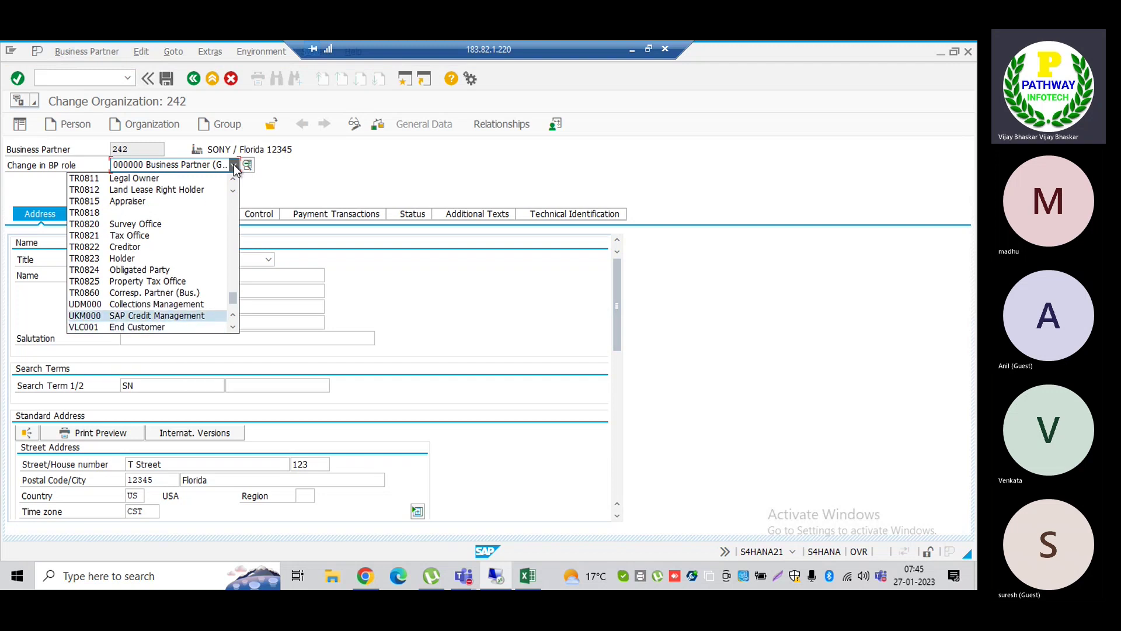
pyautogui.press('Return')
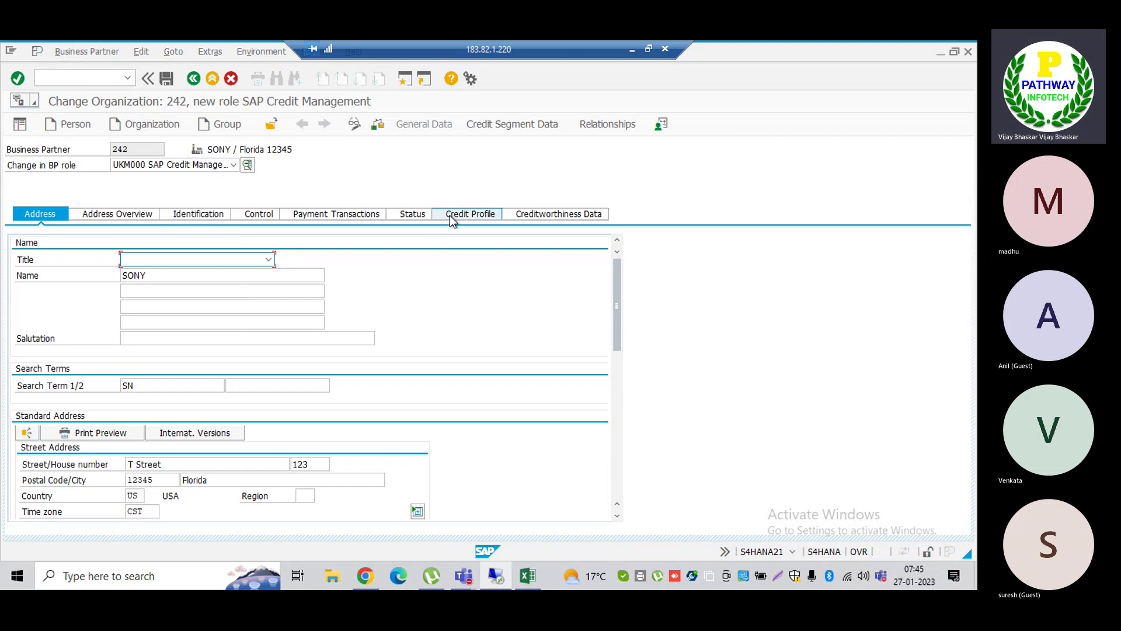
# Step: Fill the credit profile with rule SAP_ALL, risk class 01 High Risk, check rule 01 Default - All Checks Active and credit group 1001 Domestic Customers
pyautogui.click(468, 215)
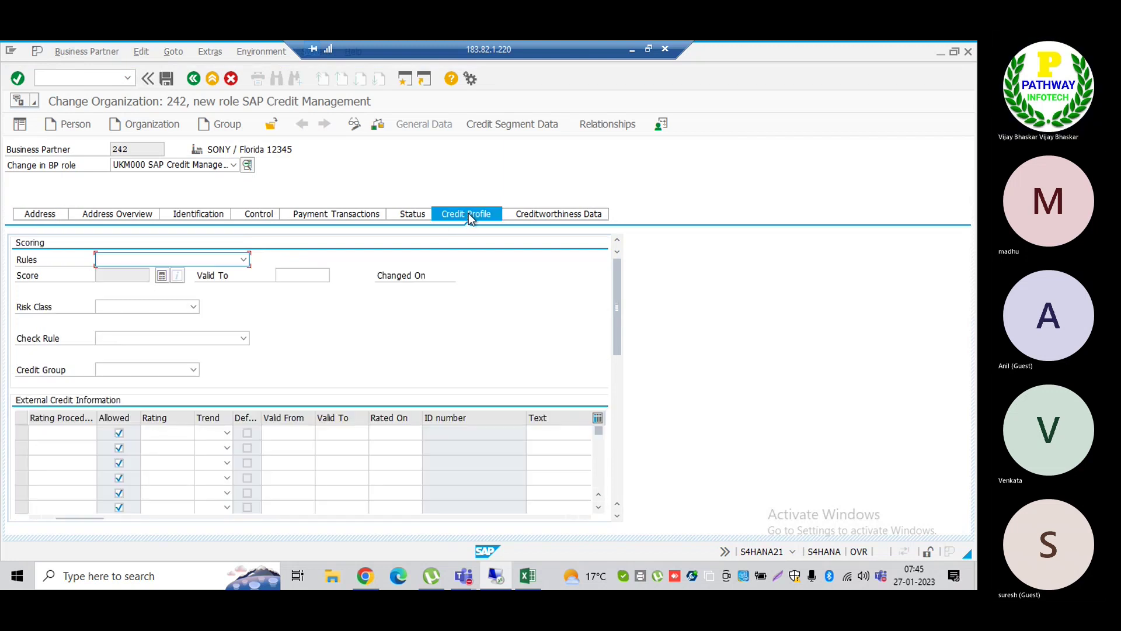
pyautogui.click(209, 261)
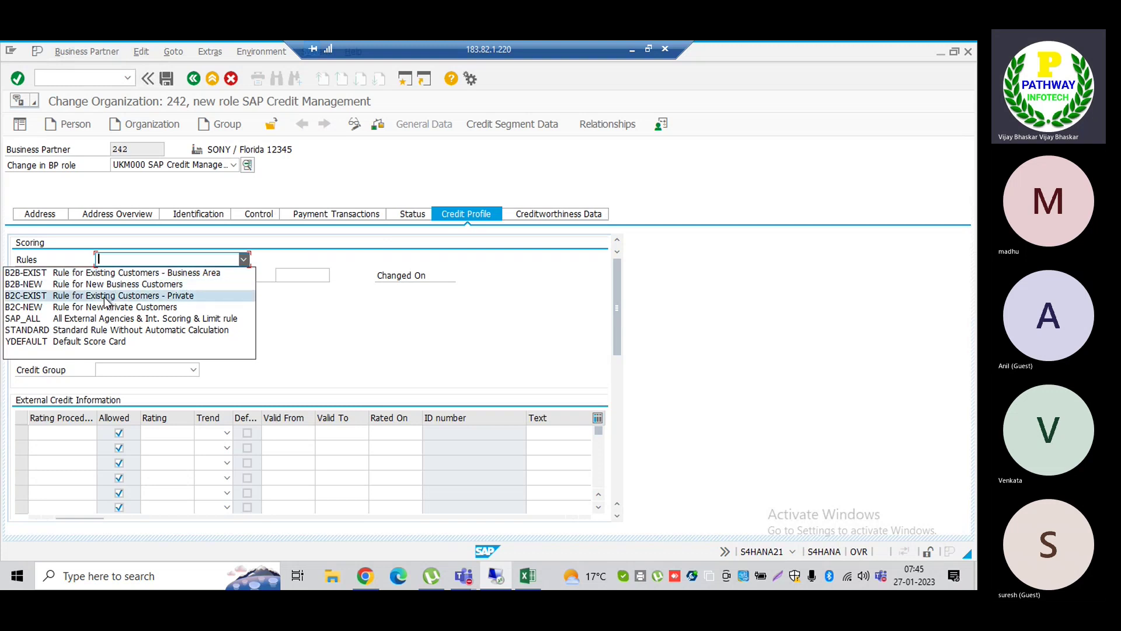
pyautogui.click(96, 319)
pyautogui.click(128, 306)
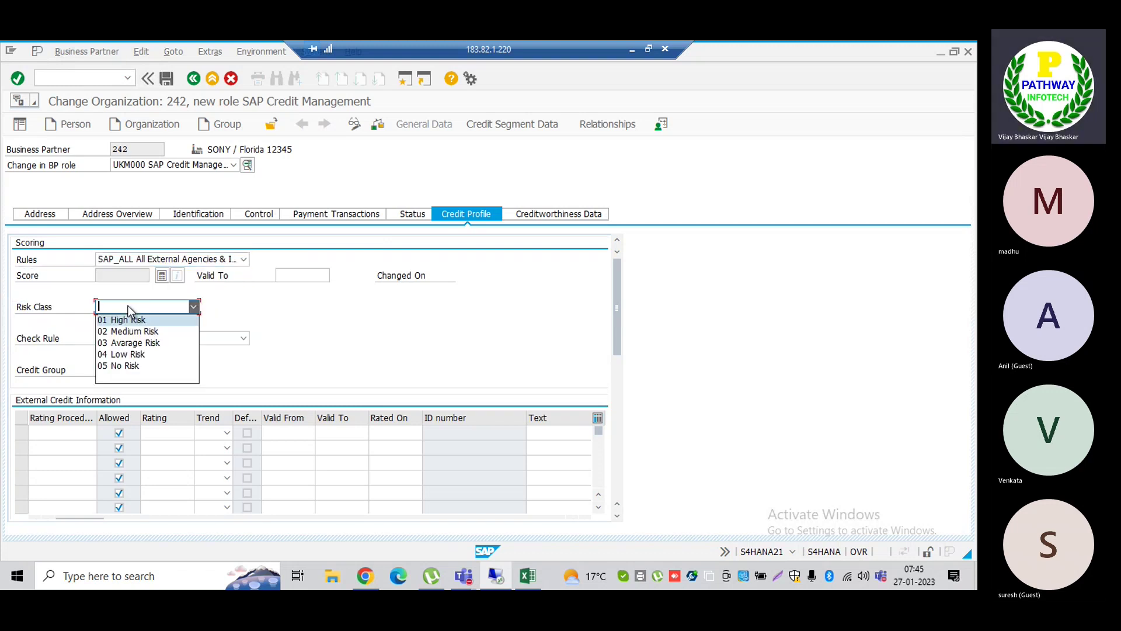
pyautogui.click(126, 319)
pyautogui.click(125, 338)
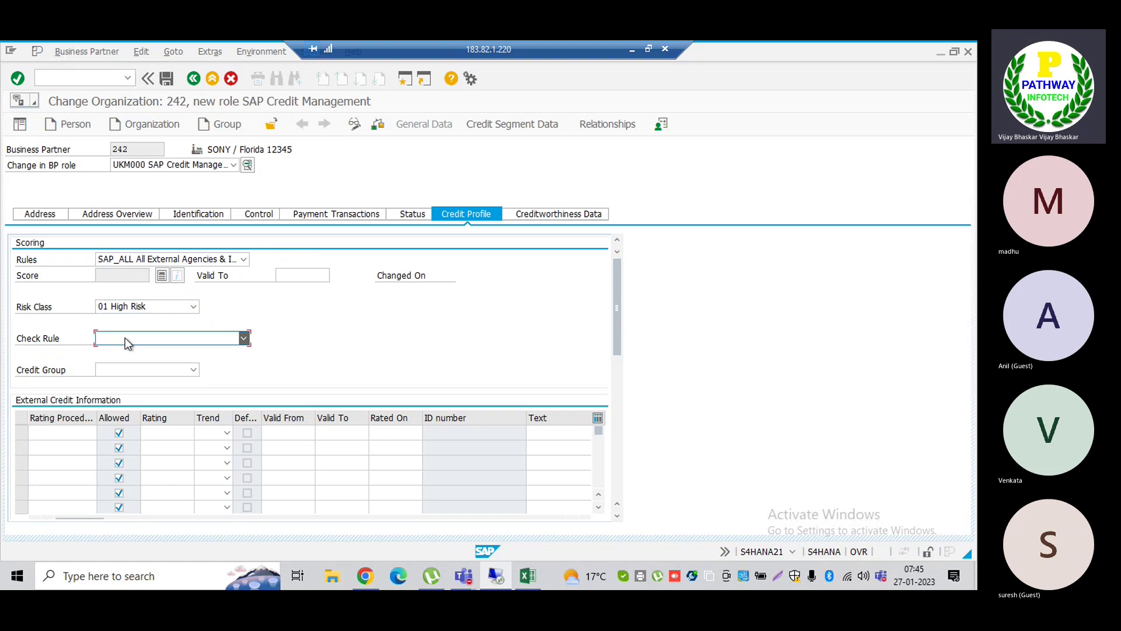
pyautogui.click(117, 356)
pyautogui.click(193, 369)
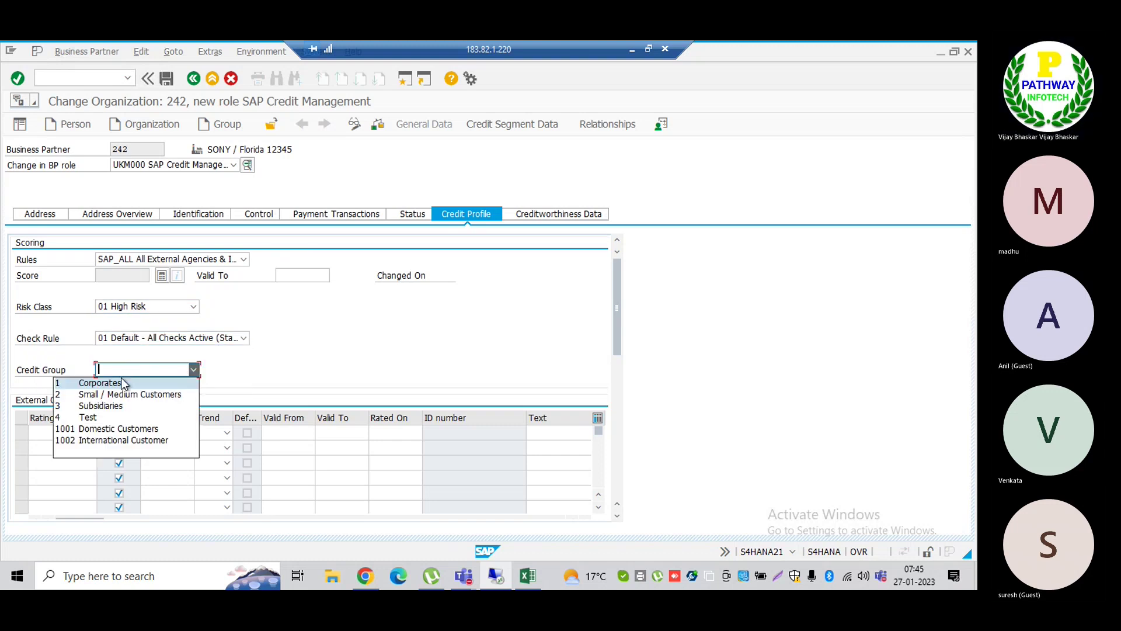
pyautogui.click(108, 429)
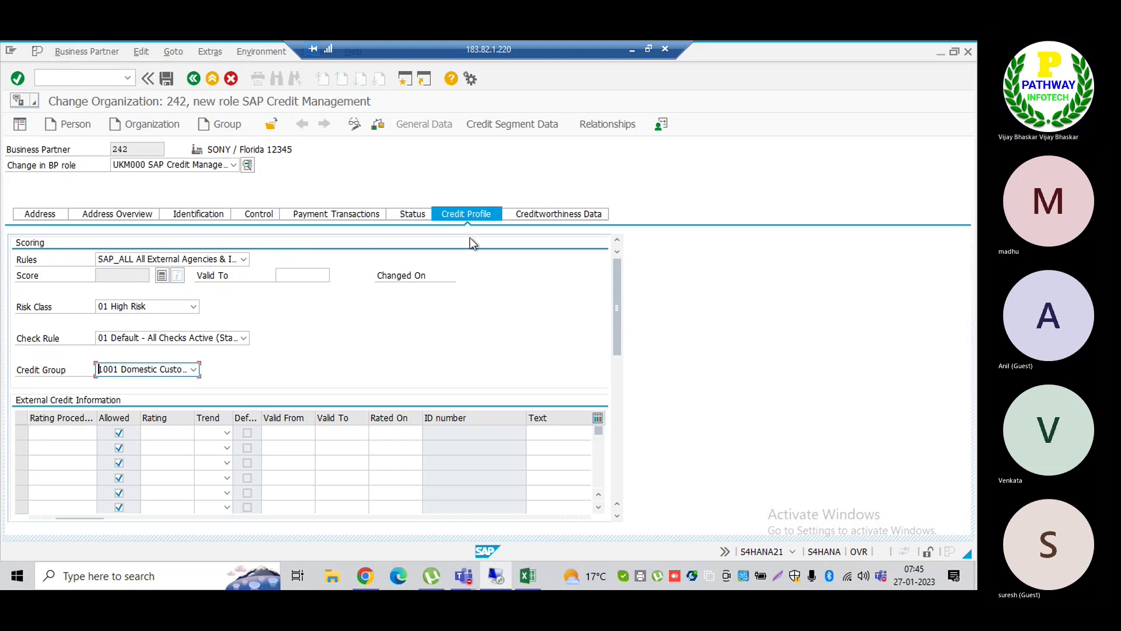
pyautogui.press('Return')
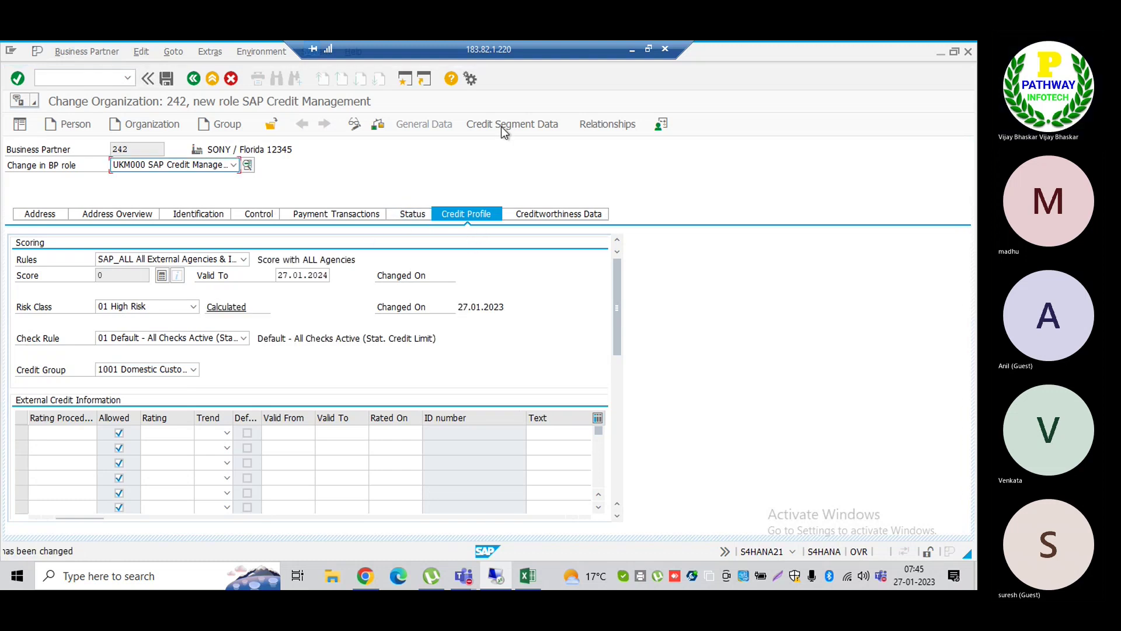
# Step: In the credit segment data, choose the TRM segment and enter a defined credit limit of 10000 INR
pyautogui.click(501, 125)
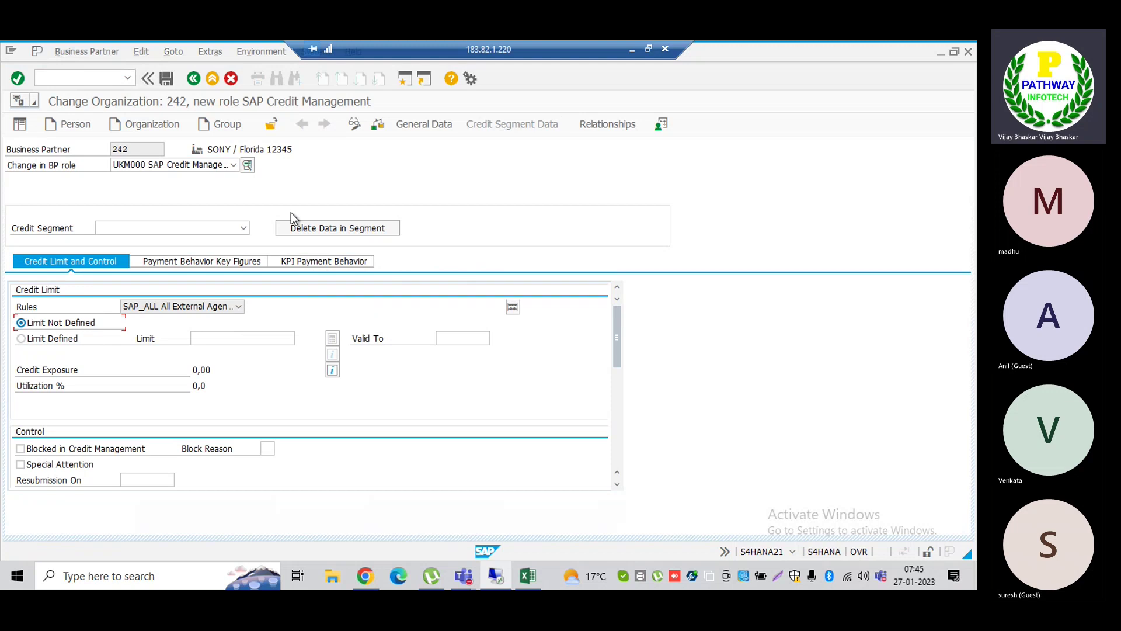
pyautogui.click(244, 229)
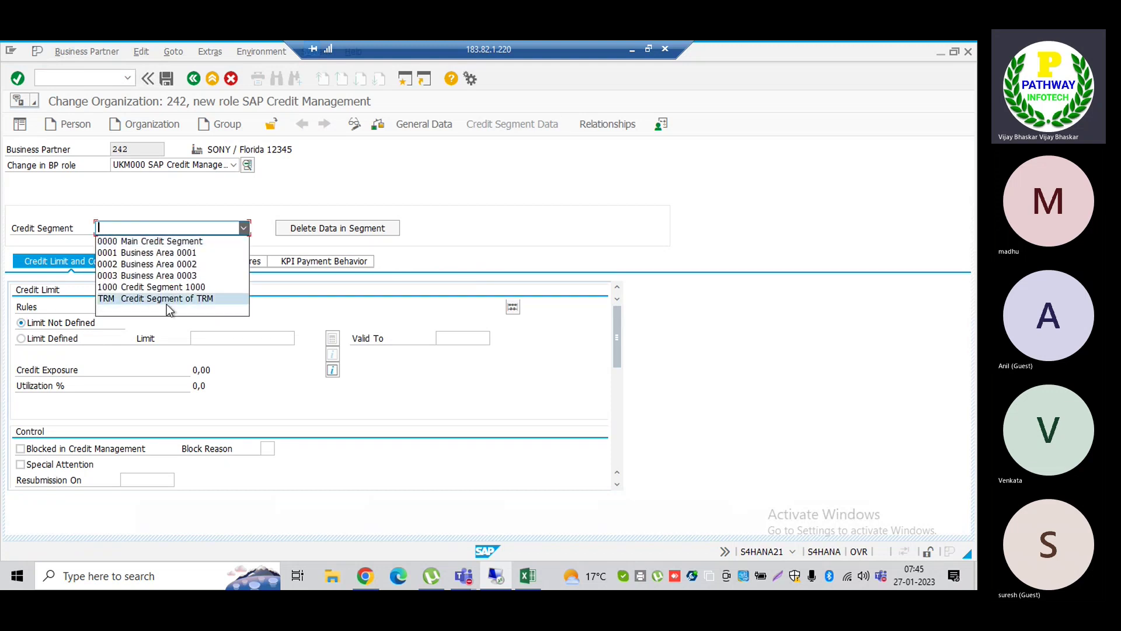
pyautogui.click(165, 302)
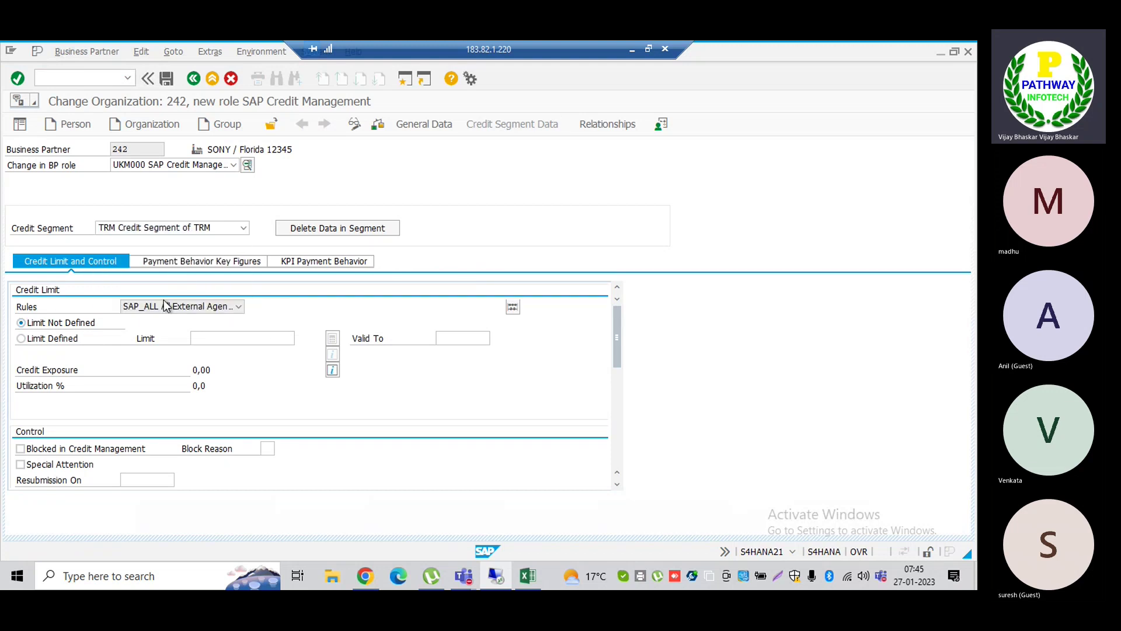
pyautogui.click(25, 343)
pyautogui.click(213, 338)
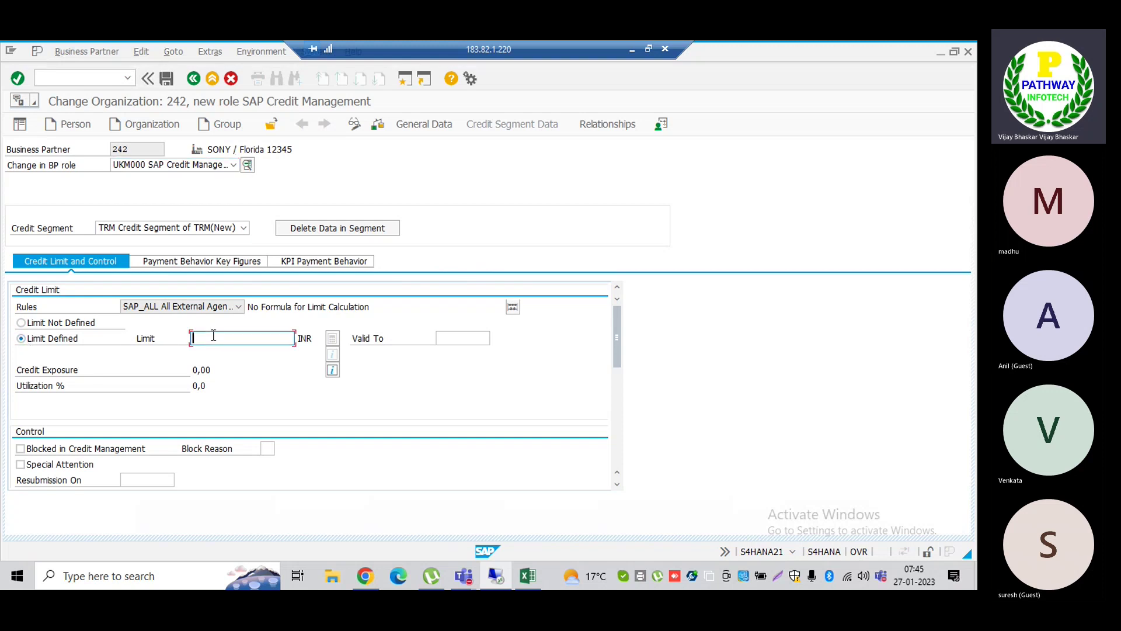
pyautogui.write('10000')
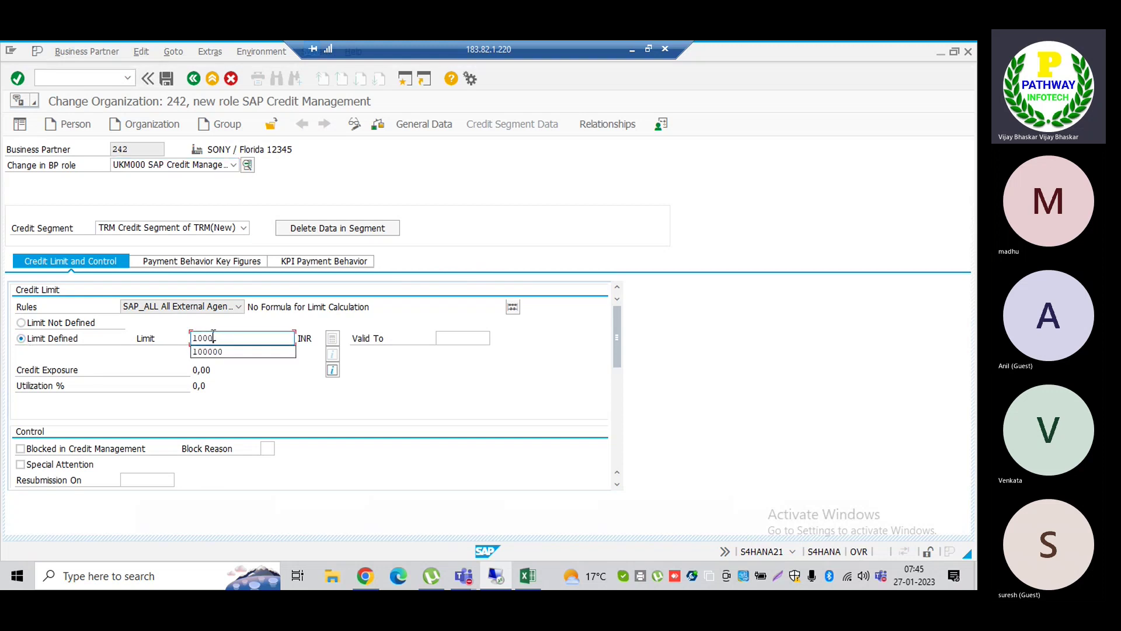
pyautogui.press('Return')
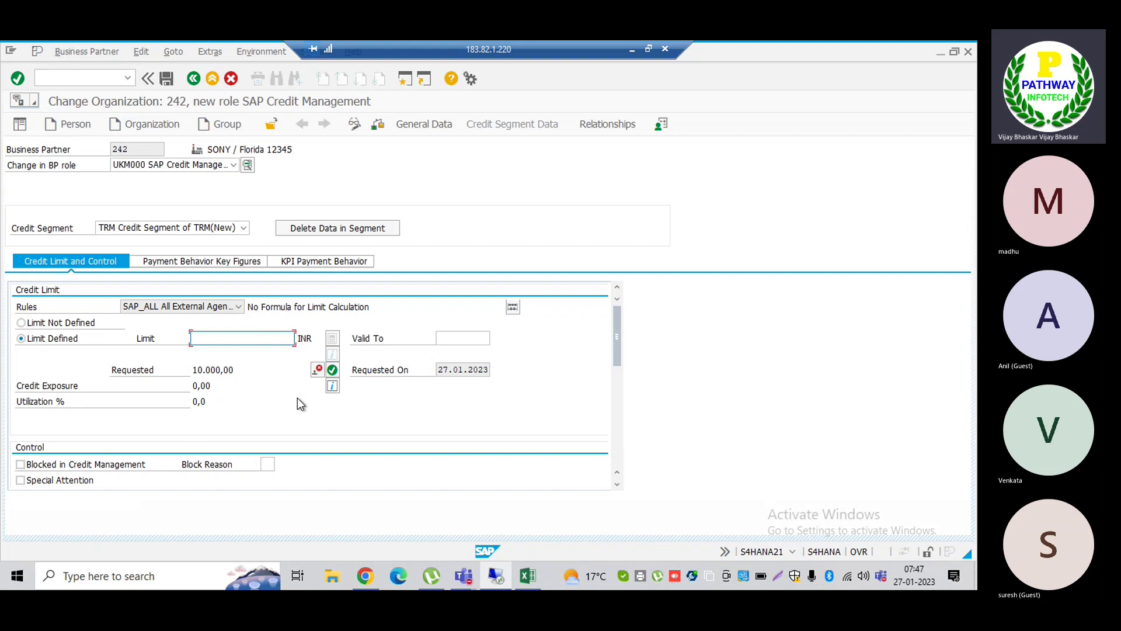
# Step: Cancel the changes to the SONY business partner without saving them
pyautogui.click(232, 80)
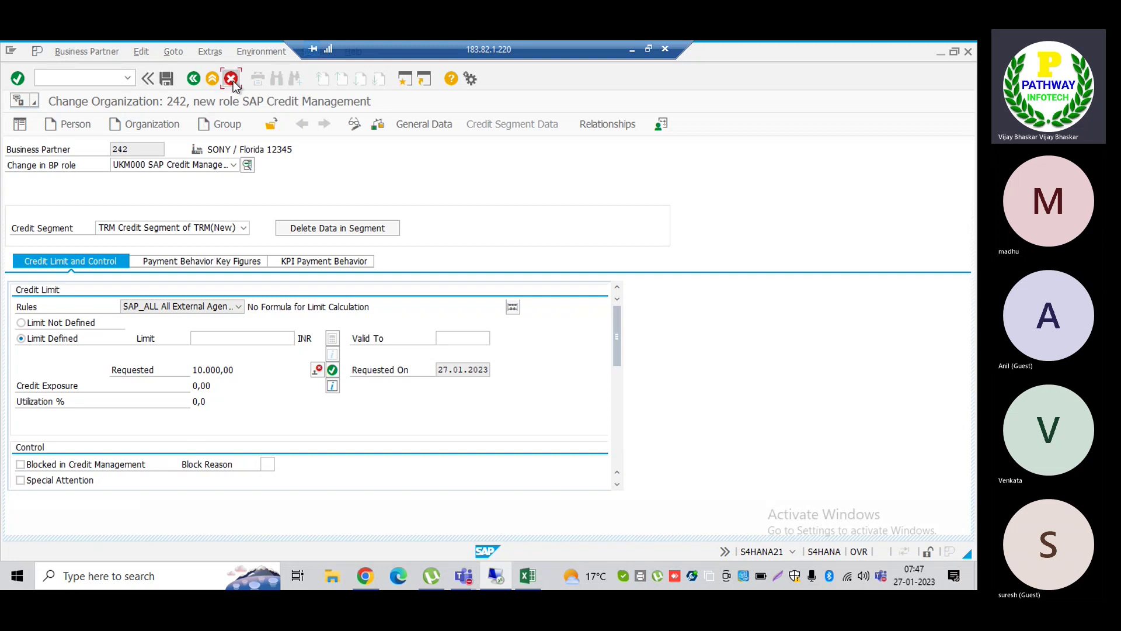
pyautogui.click(412, 376)
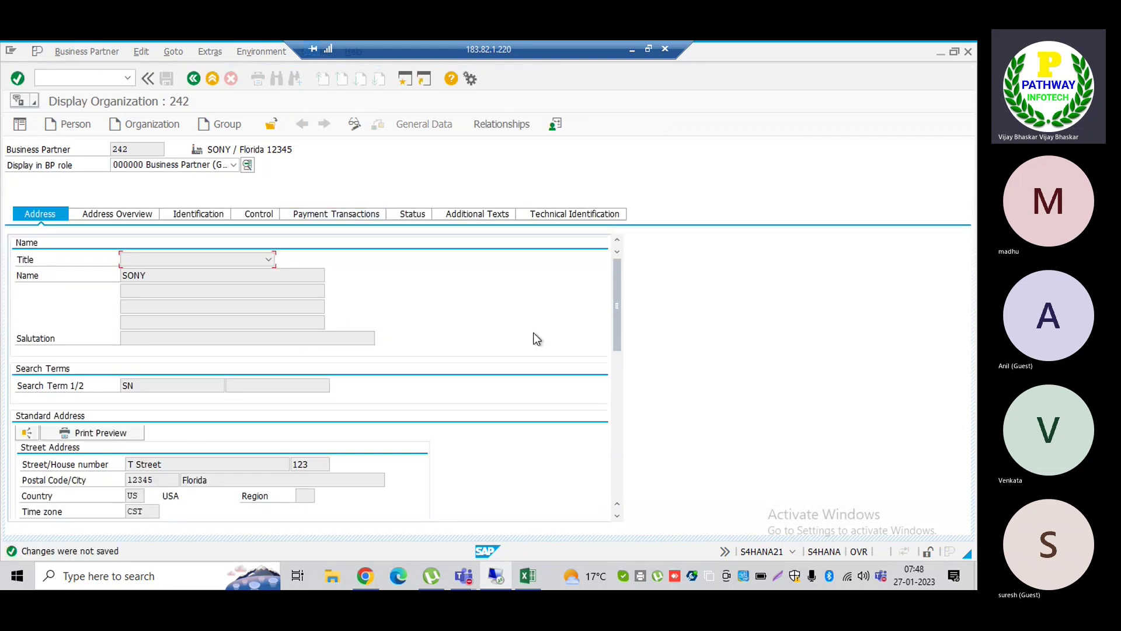
pyautogui.hotkey('alt', 'Tab')
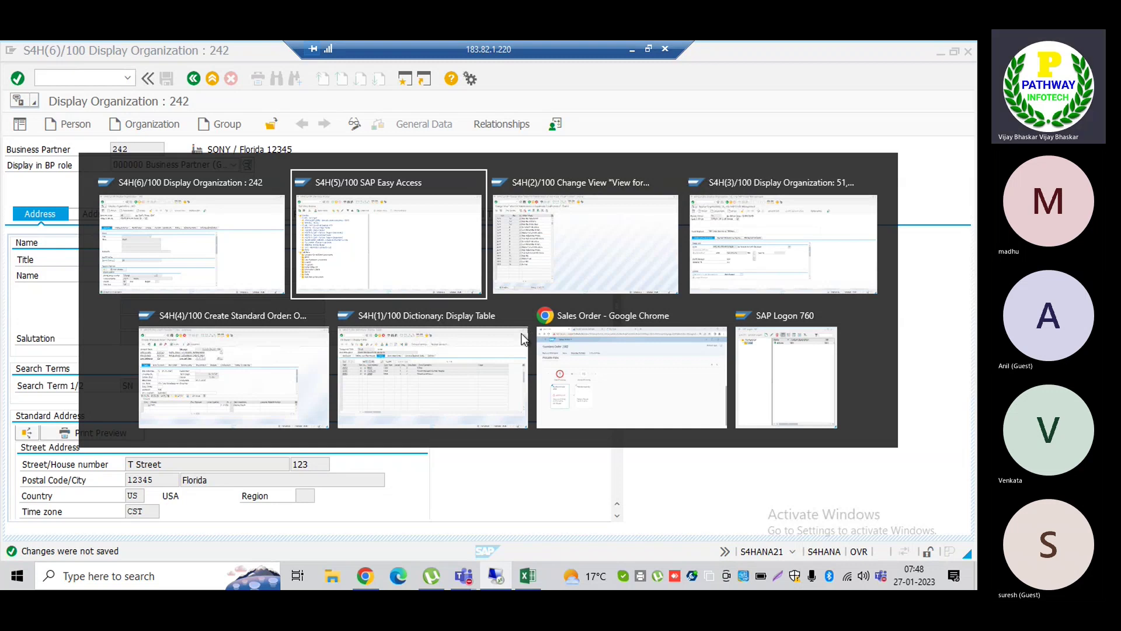
pyautogui.hotkey('alt', 'Tab')
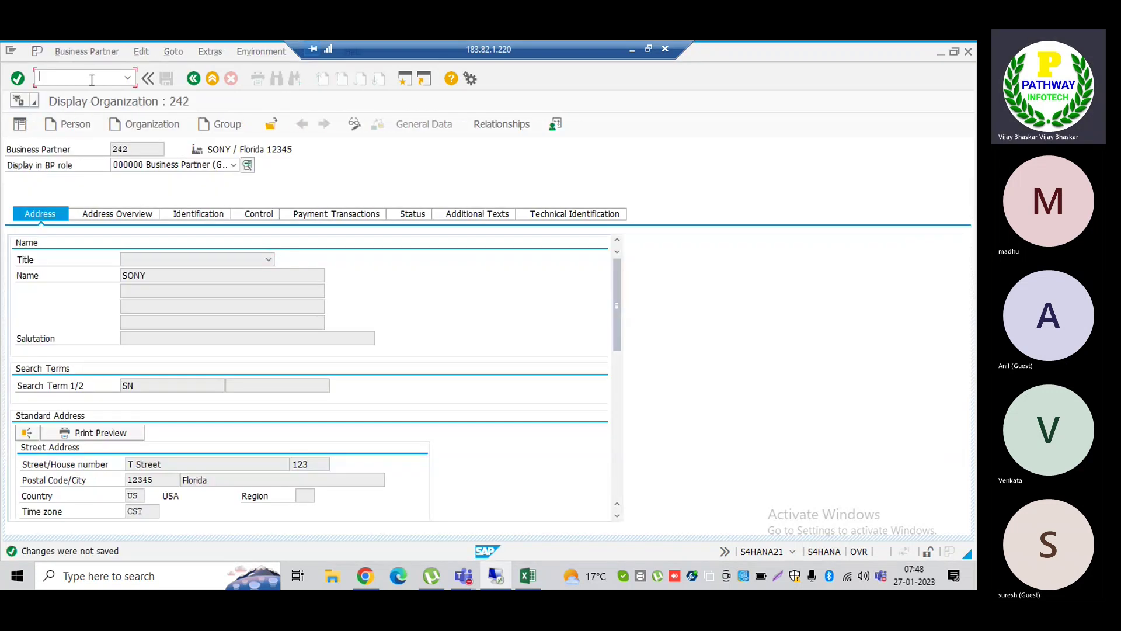
# Step: Start transaction SE16 and open the selection screen for table IBUPACUSTOMER
pyautogui.write('/nse16')
pyautogui.press('Return')
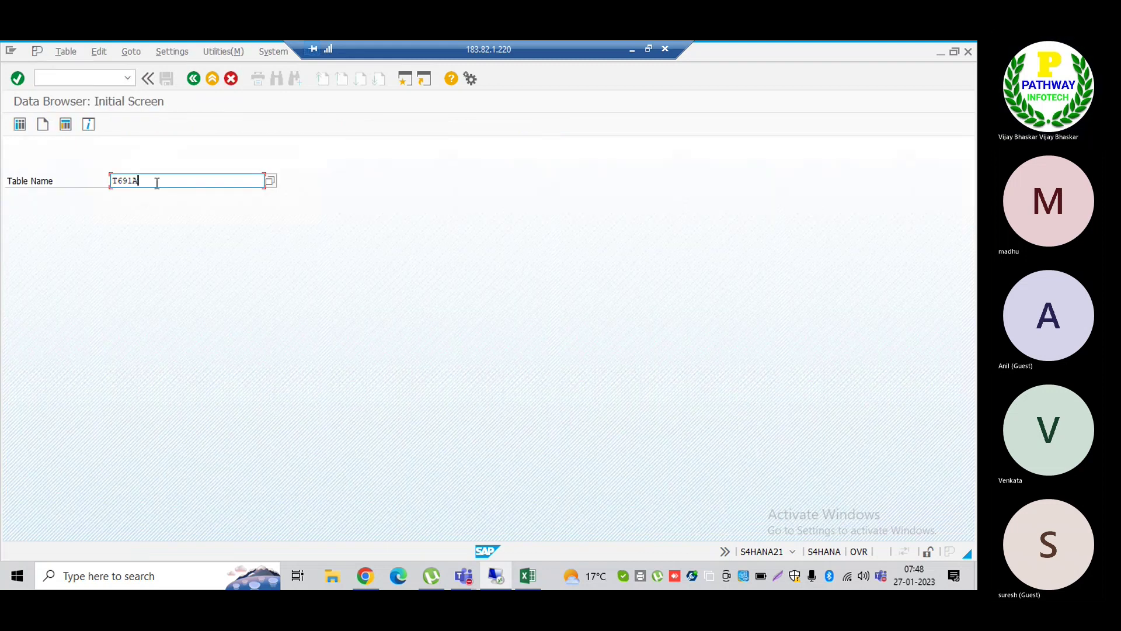
pyautogui.press('BackSpace')
pyautogui.press('BackSpace')
pyautogui.press('BackSpace')
pyautogui.press('BackSpace')
pyautogui.press('BackSpace')
pyautogui.press('Down')
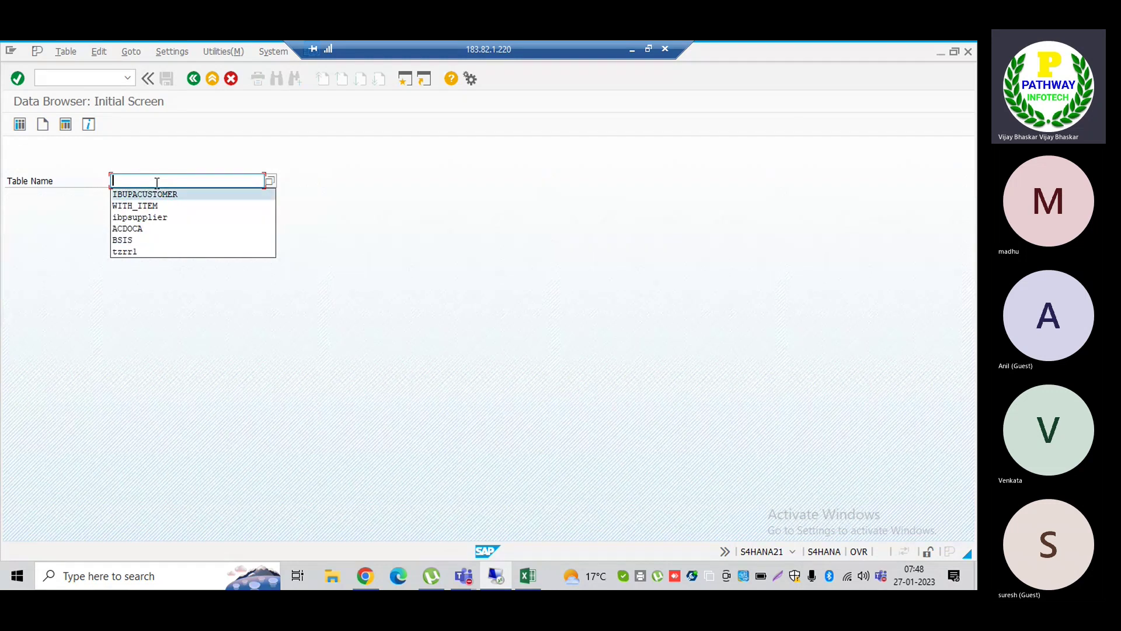
pyautogui.press('Return')
pyautogui.press('Return')
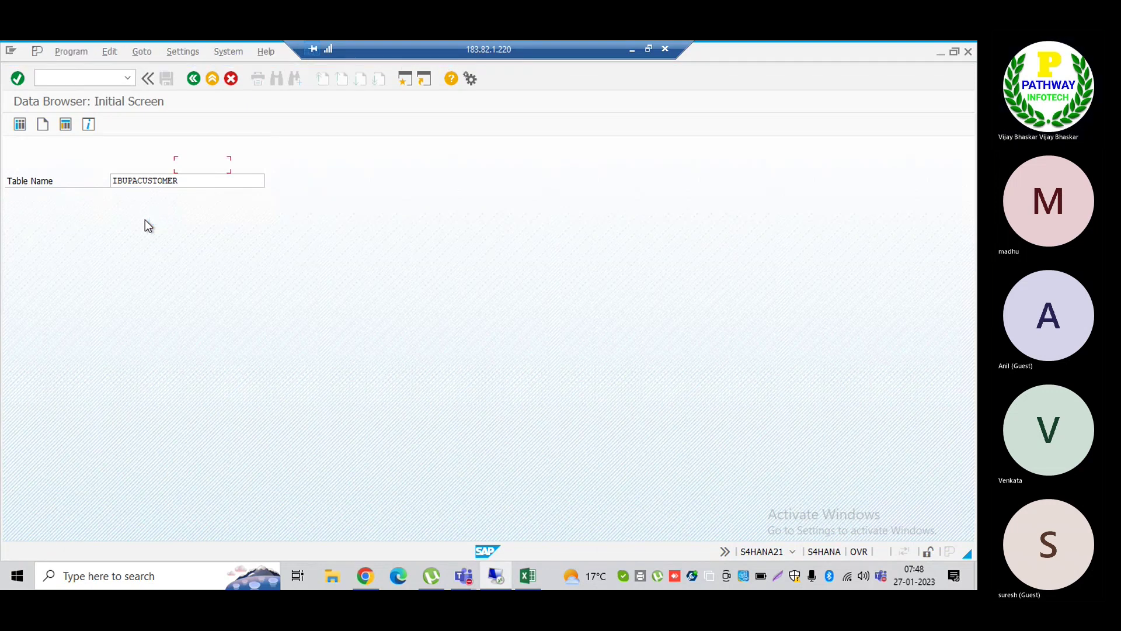
# Step: Look up the IBUPACUSTOMER entry for the Mother Group's business partner number and select its customer value
pyautogui.press('Down')
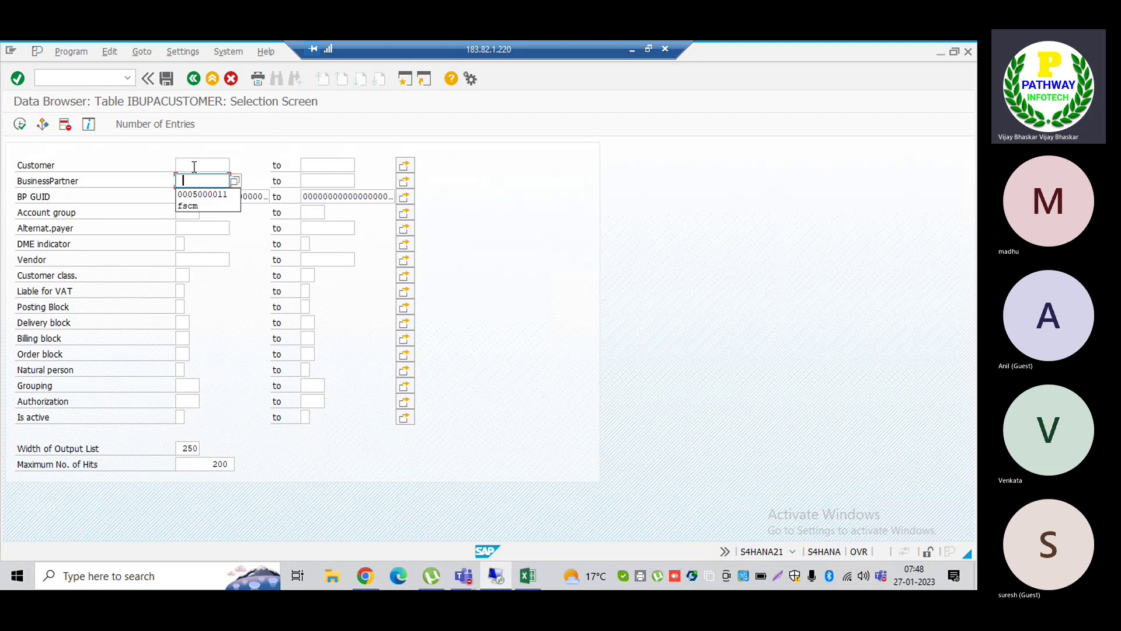
pyautogui.write('51')
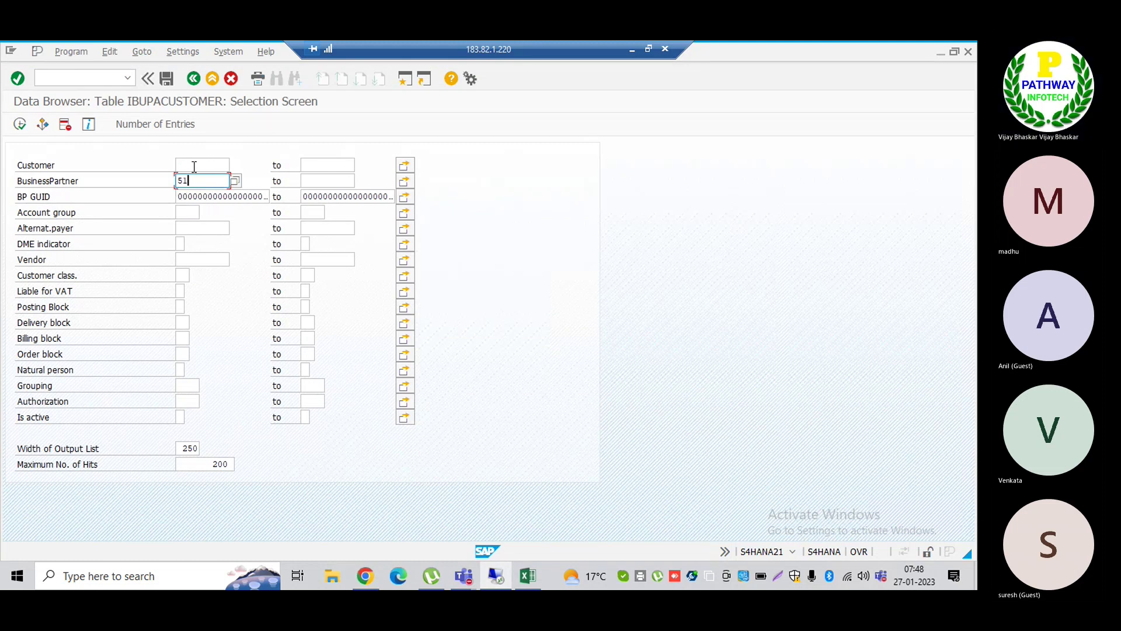
pyautogui.click(19, 124)
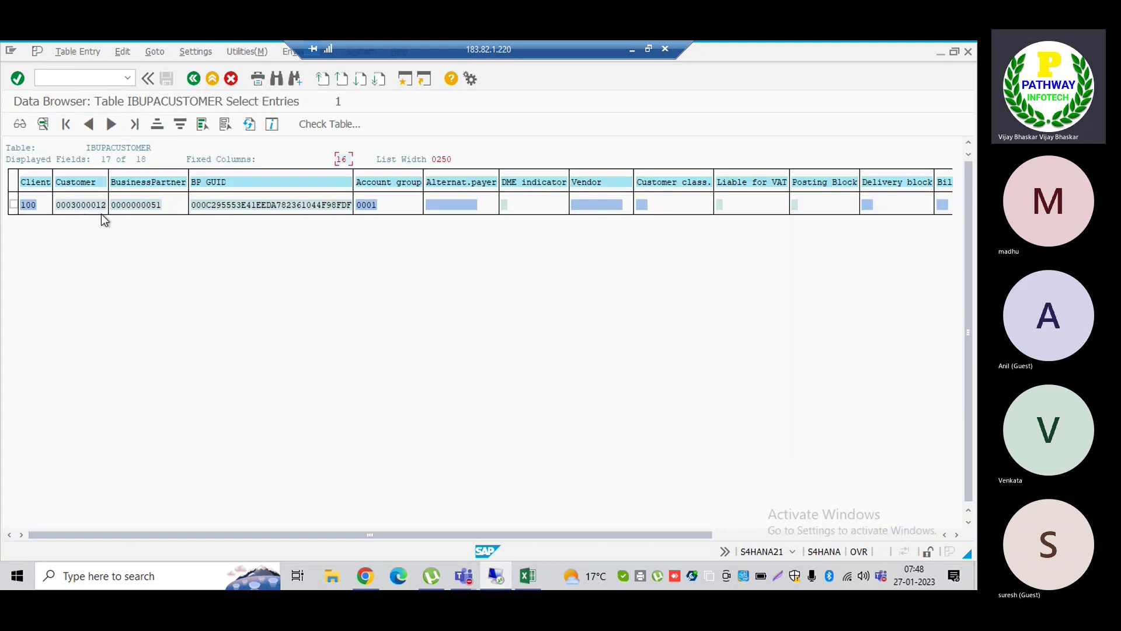
pyautogui.click(57, 205)
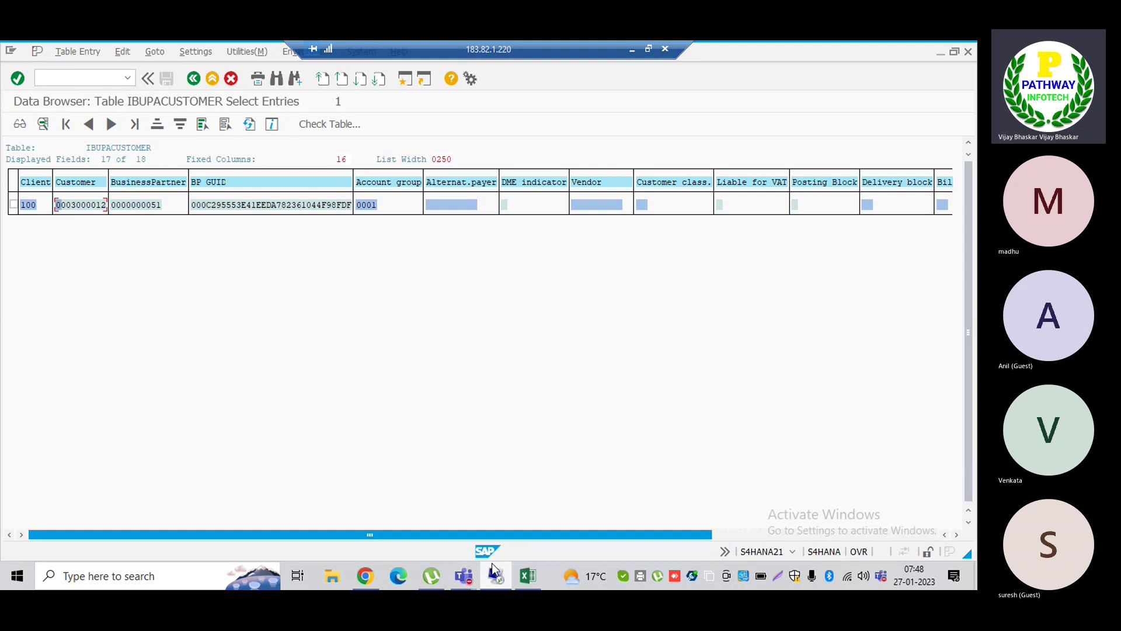
# Step: Bring up the session displaying the Mother Group business partner in role SAP Credit Management
pyautogui.click(496, 581)
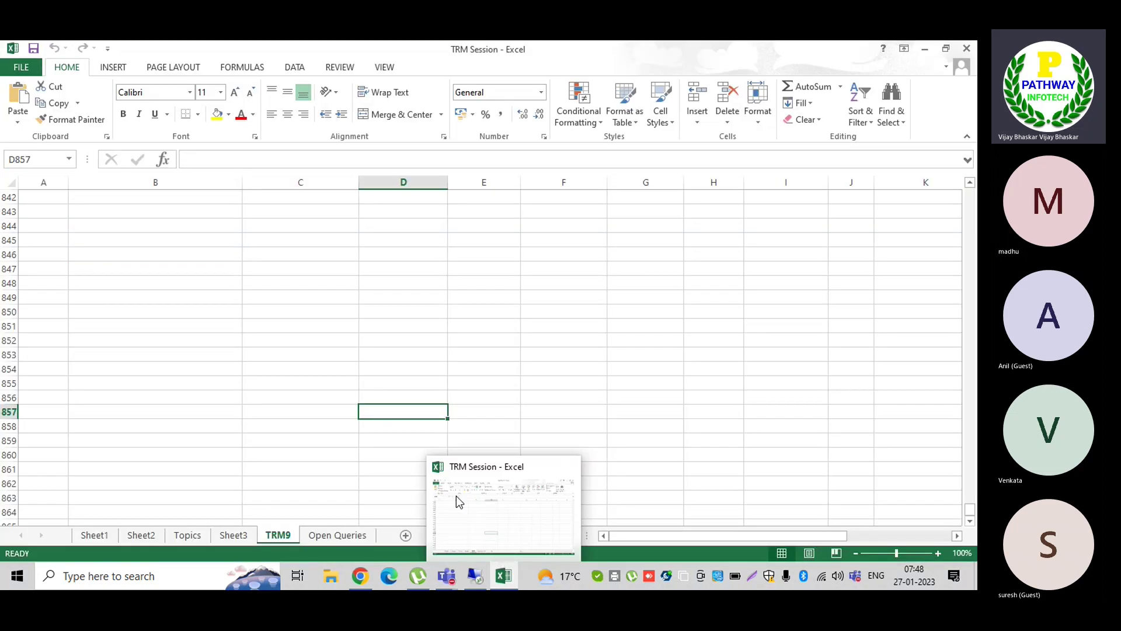
pyautogui.click(476, 581)
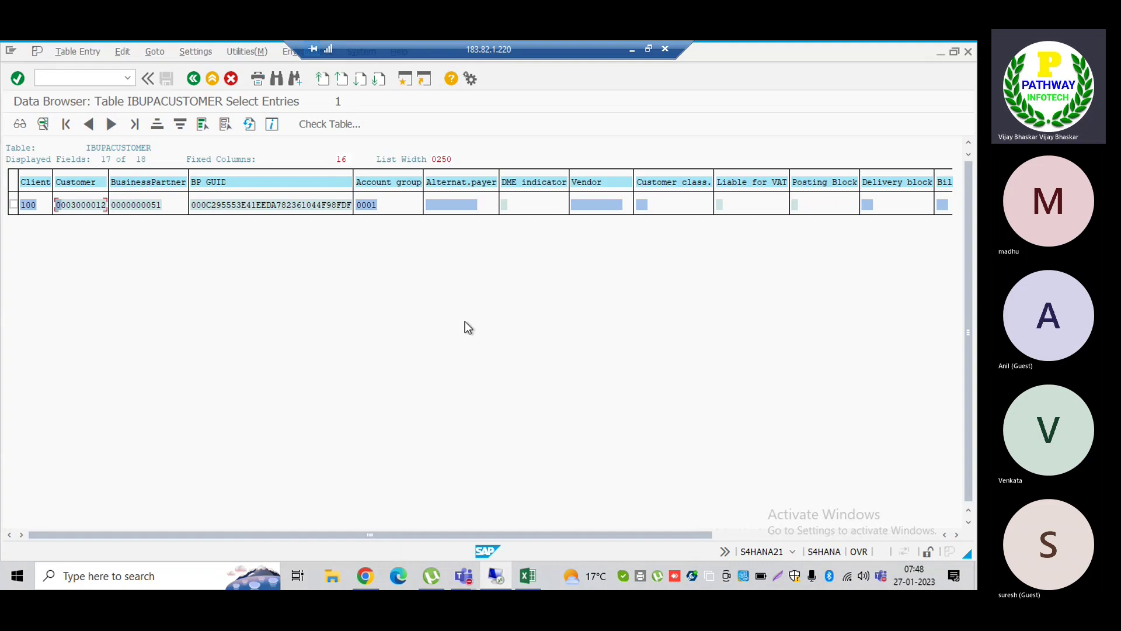
pyautogui.hotkey('alt', 'Tab')
pyautogui.press('Tab')
pyautogui.press('Tab')
pyautogui.press('Tab')
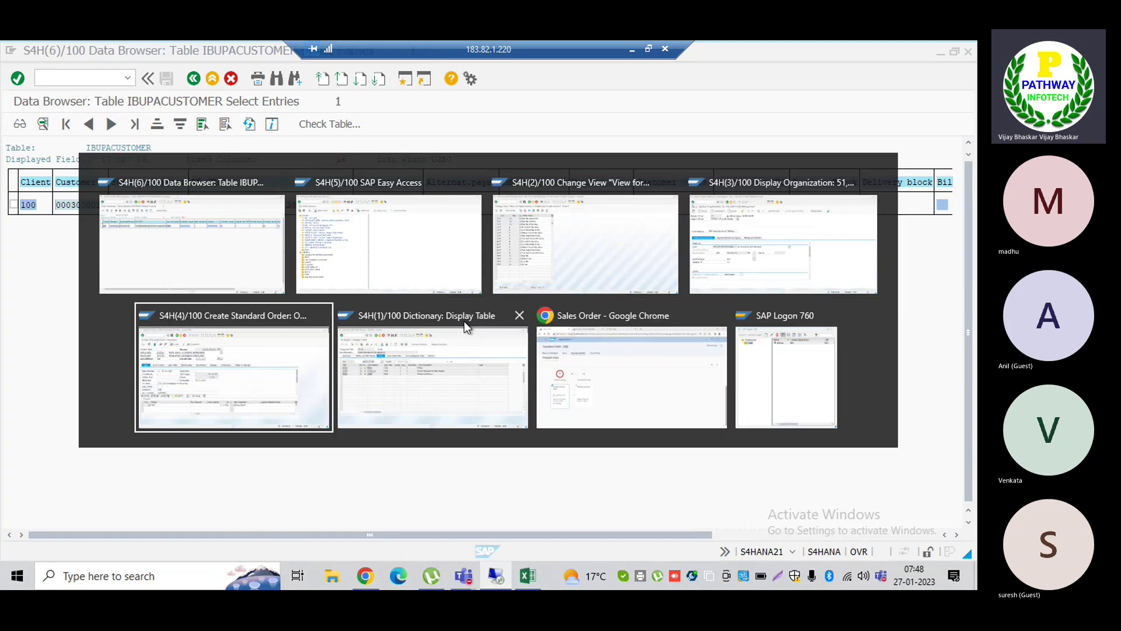
pyautogui.press('Tab')
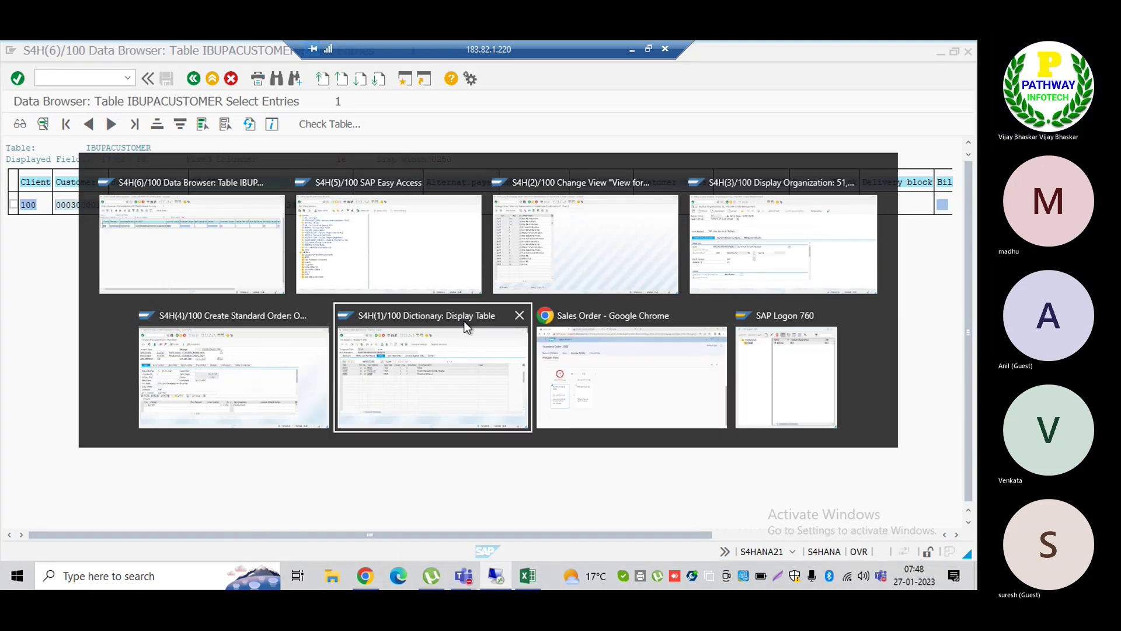
pyautogui.click(467, 327)
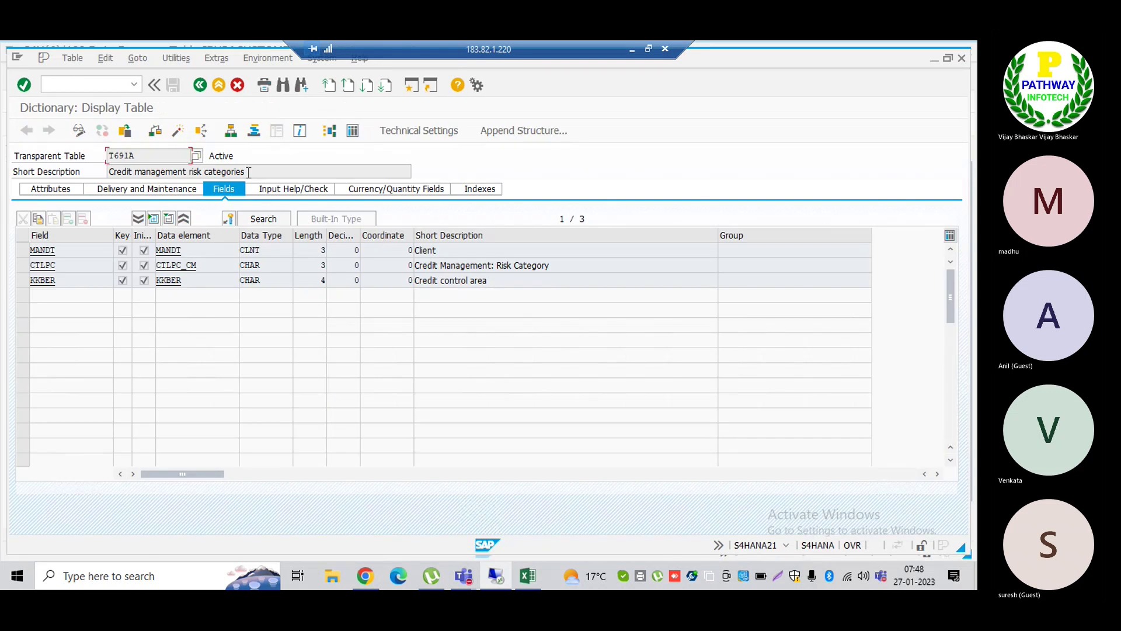
pyautogui.hotkey('alt', 'Tab')
pyautogui.press('Tab')
pyautogui.press('Tab')
pyautogui.press('Tab')
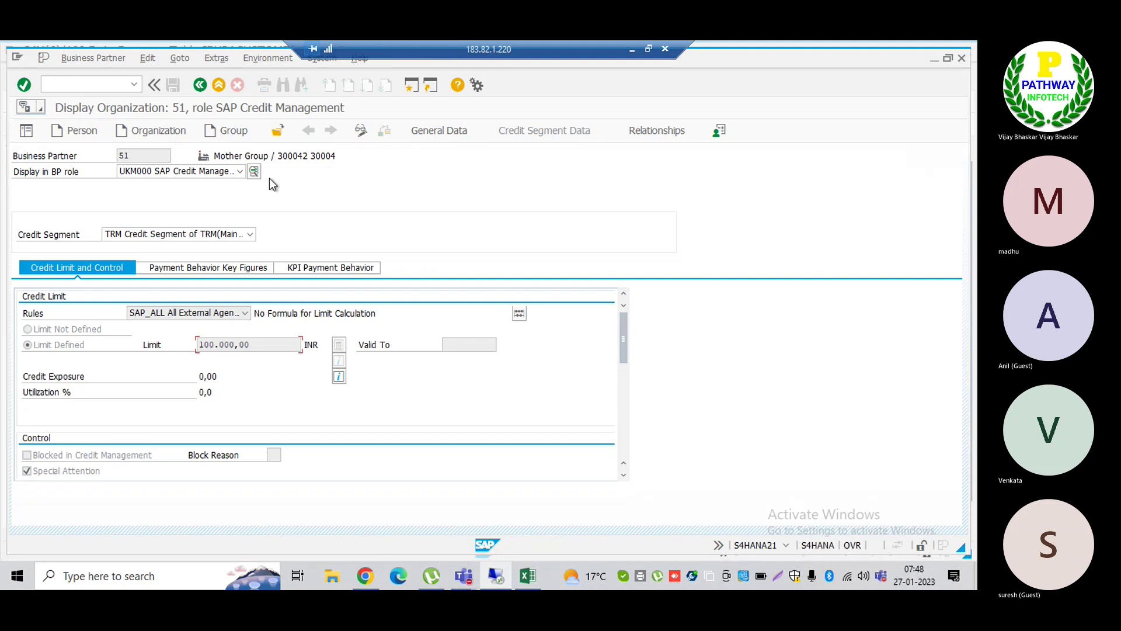
# Step: Switch to the session holding the unsaved Mother Group standard order and close that session
pyautogui.hotkey('alt', 'Tab')
pyautogui.press('Tab')
pyautogui.press('Tab')
pyautogui.press('Tab')
pyautogui.press('Tab')
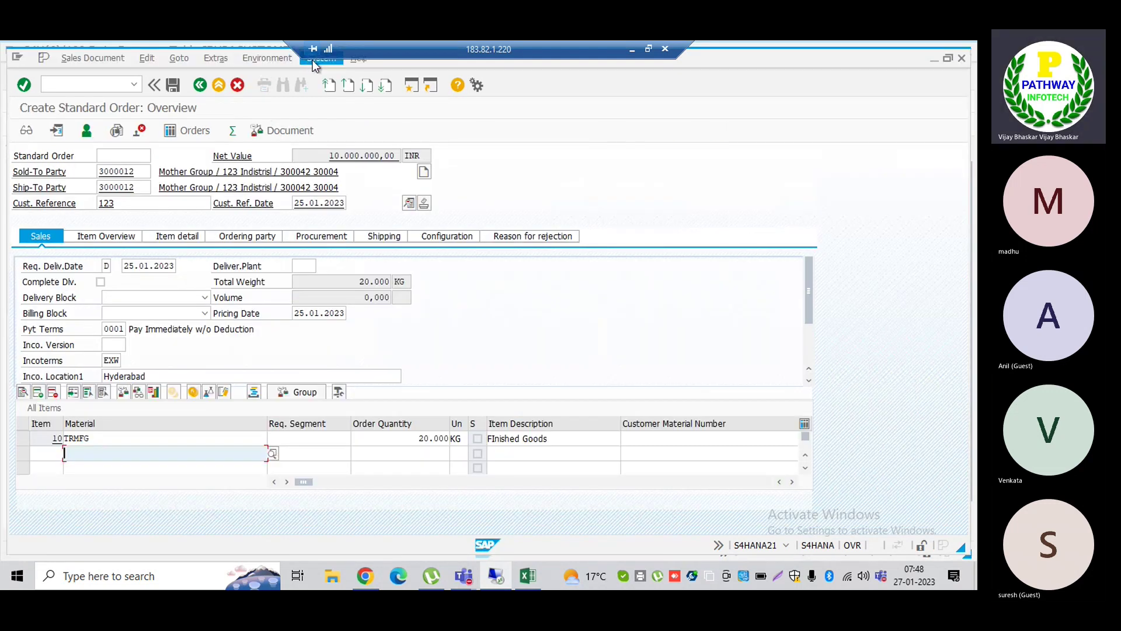
pyautogui.click(313, 61)
pyautogui.click(330, 91)
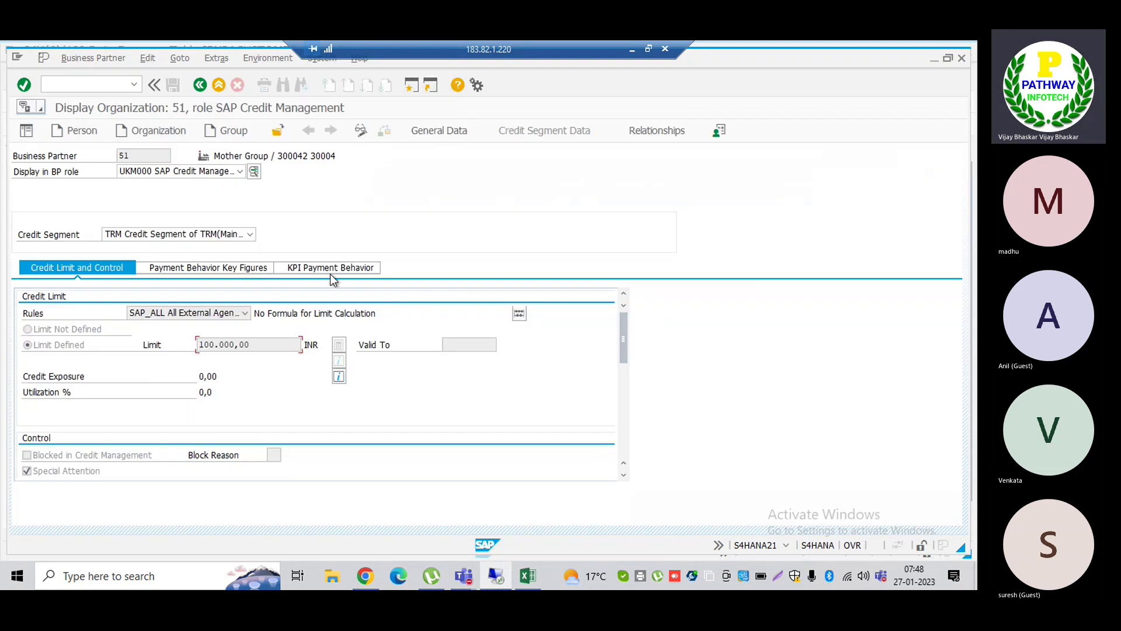
# Step: Return to the IBUPACUSTOMER results and copy the customer number of the Mother Group entry
pyautogui.hotkey('alt', 'Tab')
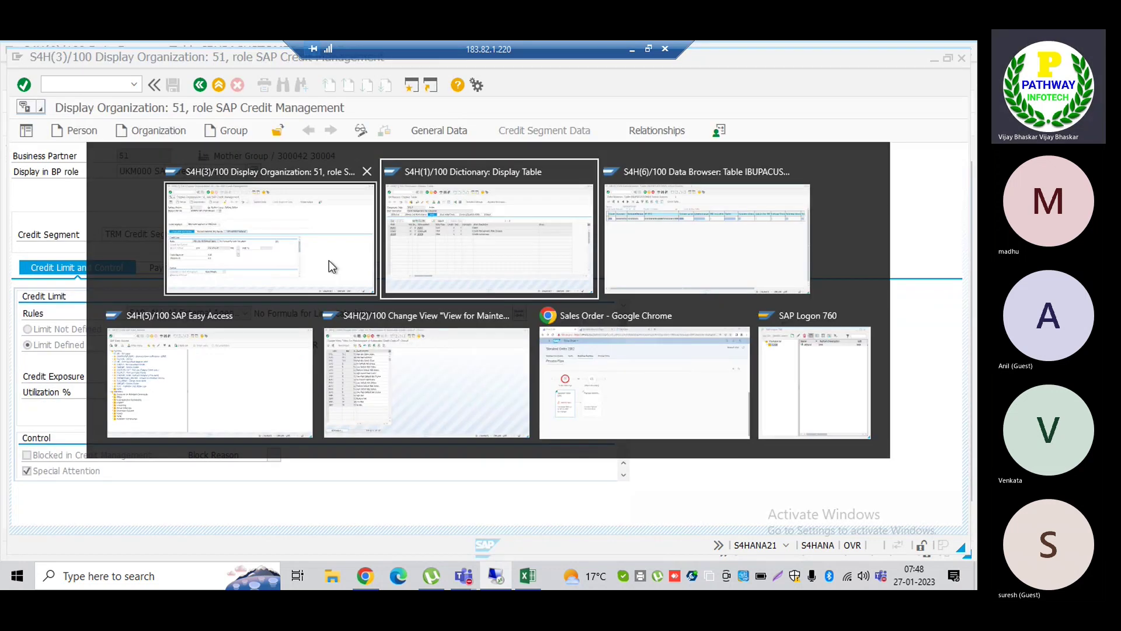
pyautogui.hotkey('alt', 'Tab')
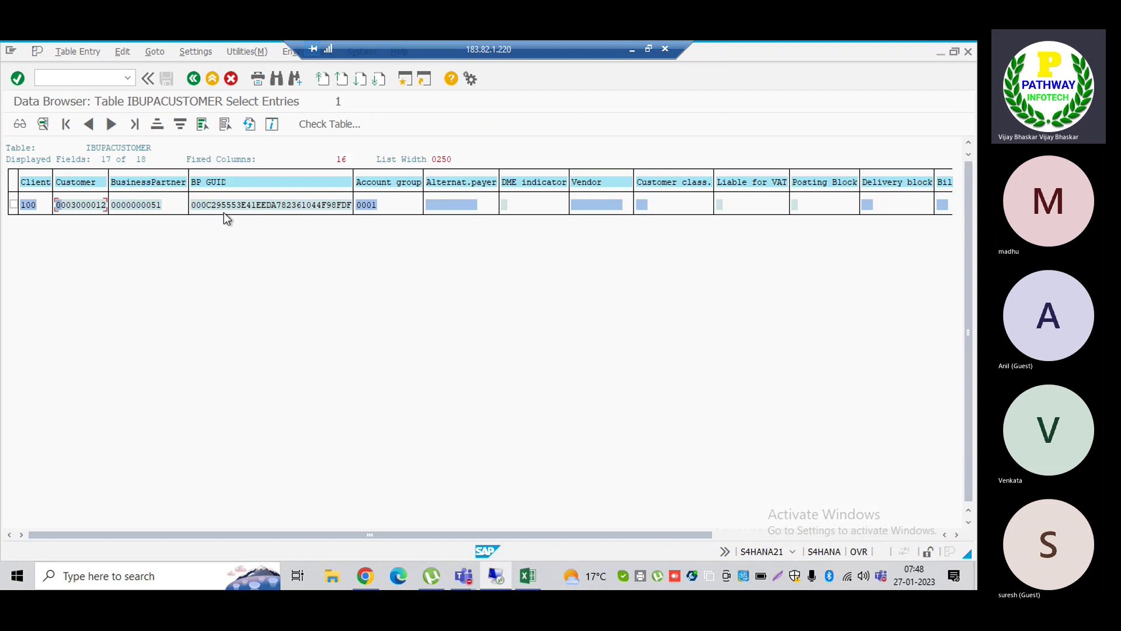
pyautogui.moveTo(58, 205); pyautogui.dragTo(108, 214)
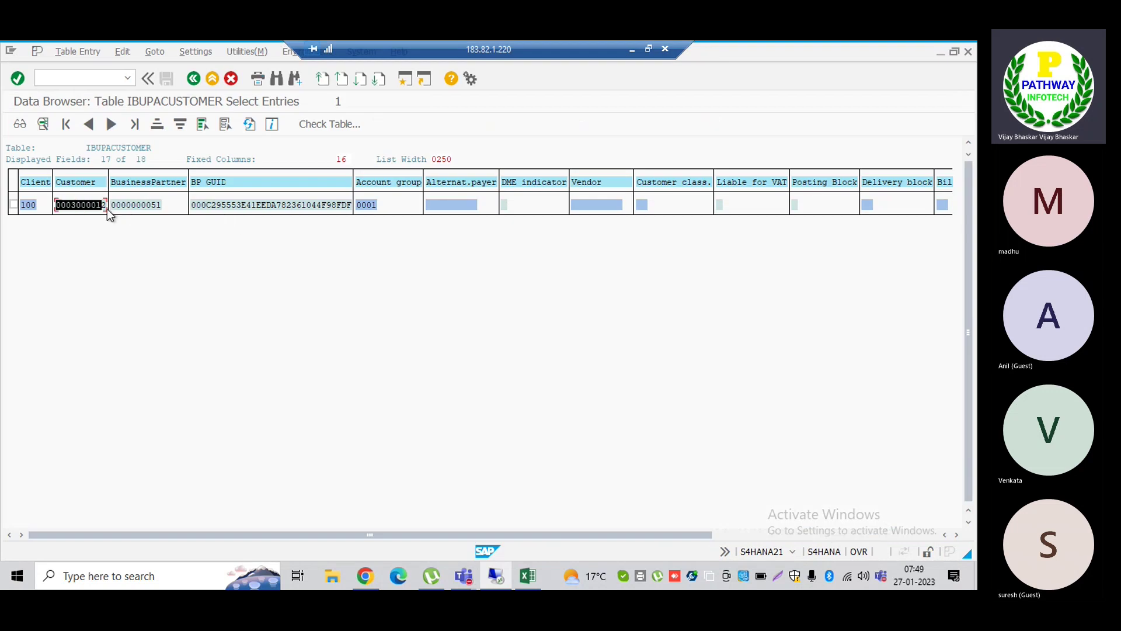
pyautogui.click(107, 208)
pyautogui.click(110, 208)
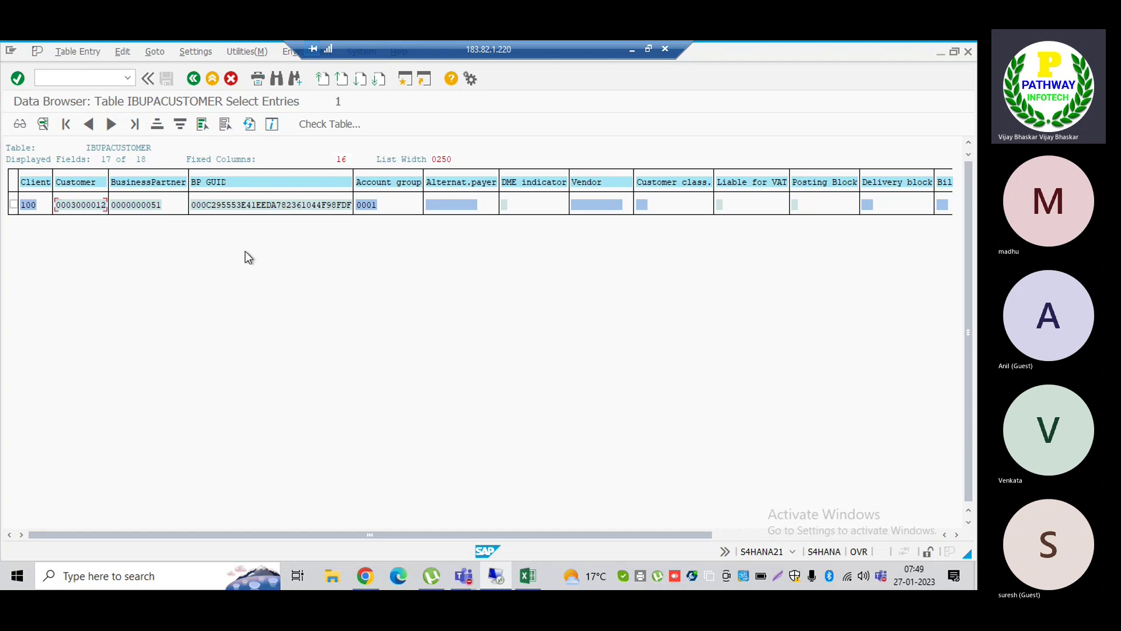
pyautogui.hotkey('alt', 'Tab')
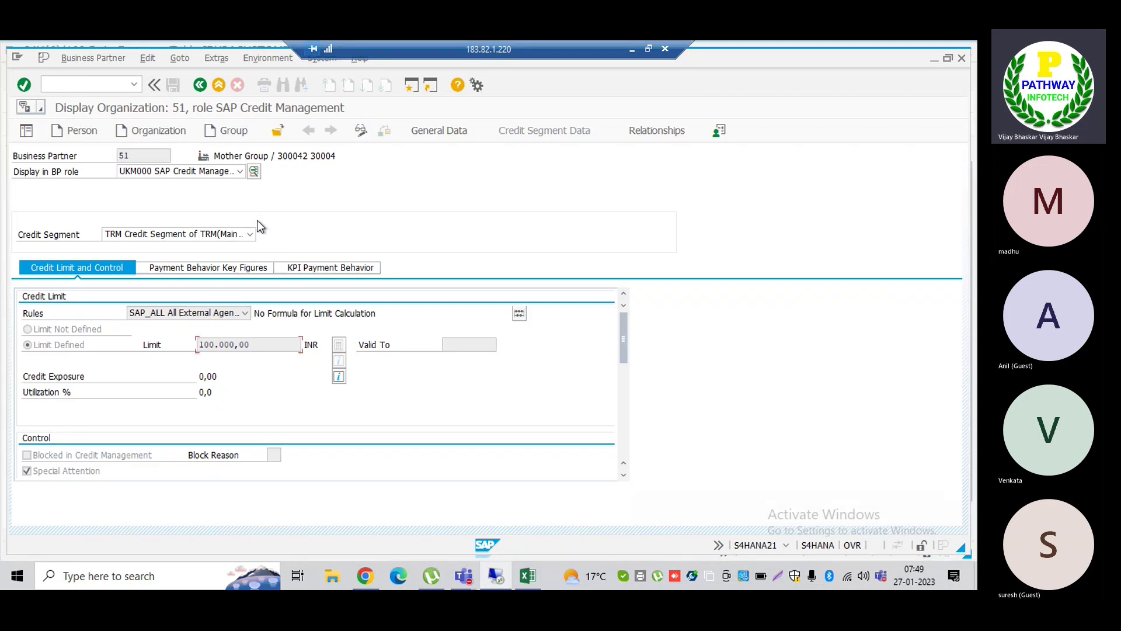
pyautogui.hotkey('alt', 'Tab')
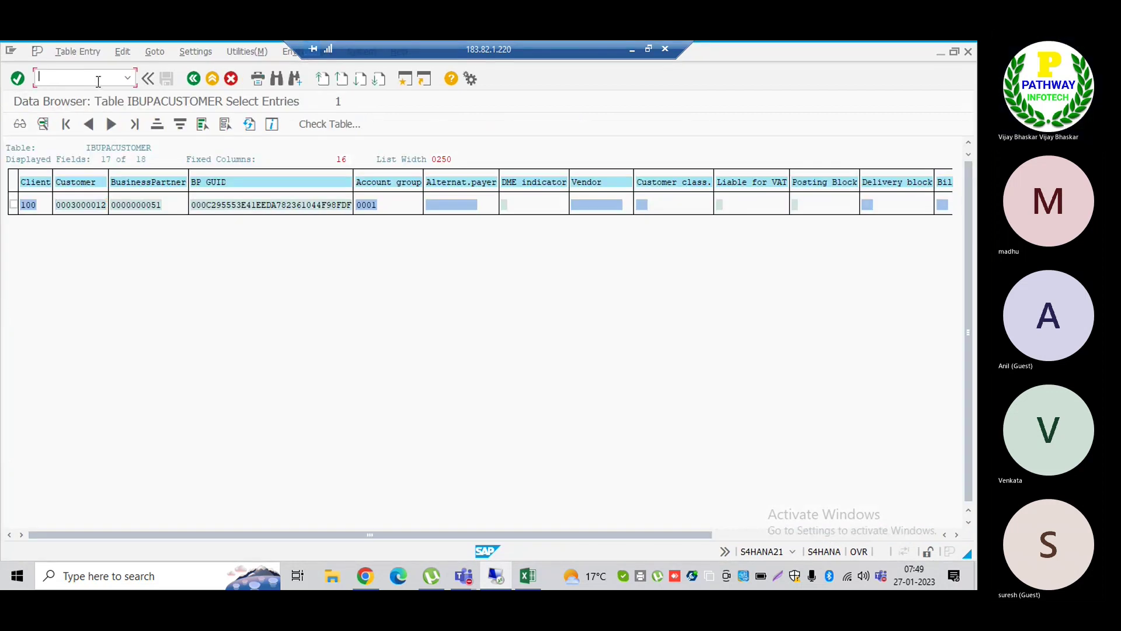
# Step: Open sales document creation and start a standard order OR for sales organization TRM5, distribution channel TR and division TR
pyautogui.write('/n')
pyautogui.write('se16')
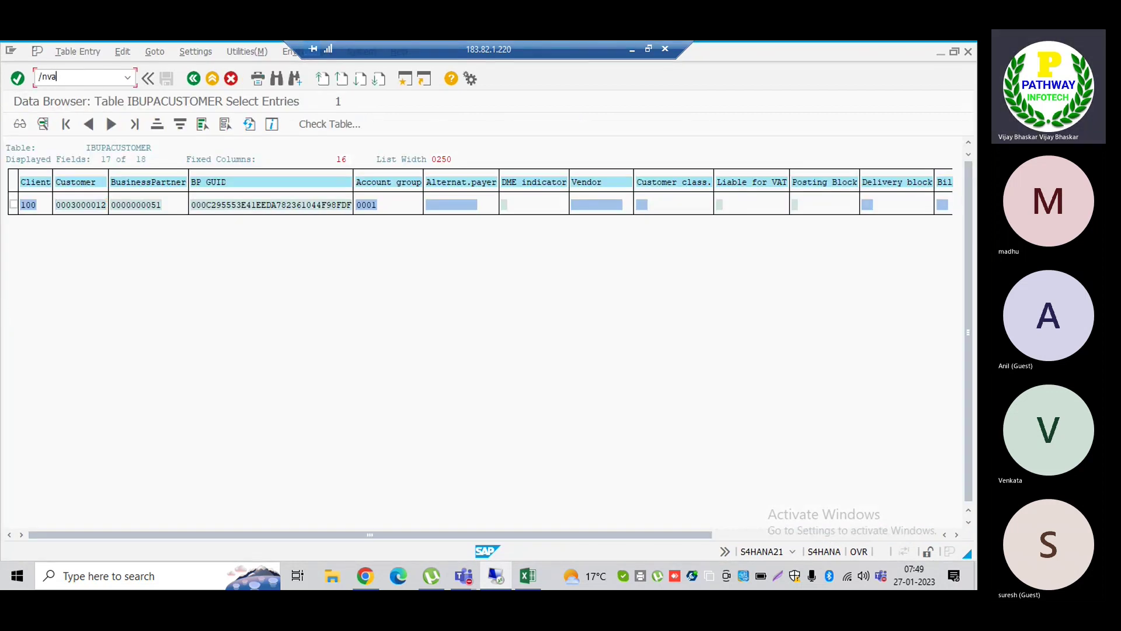
pyautogui.press('Return')
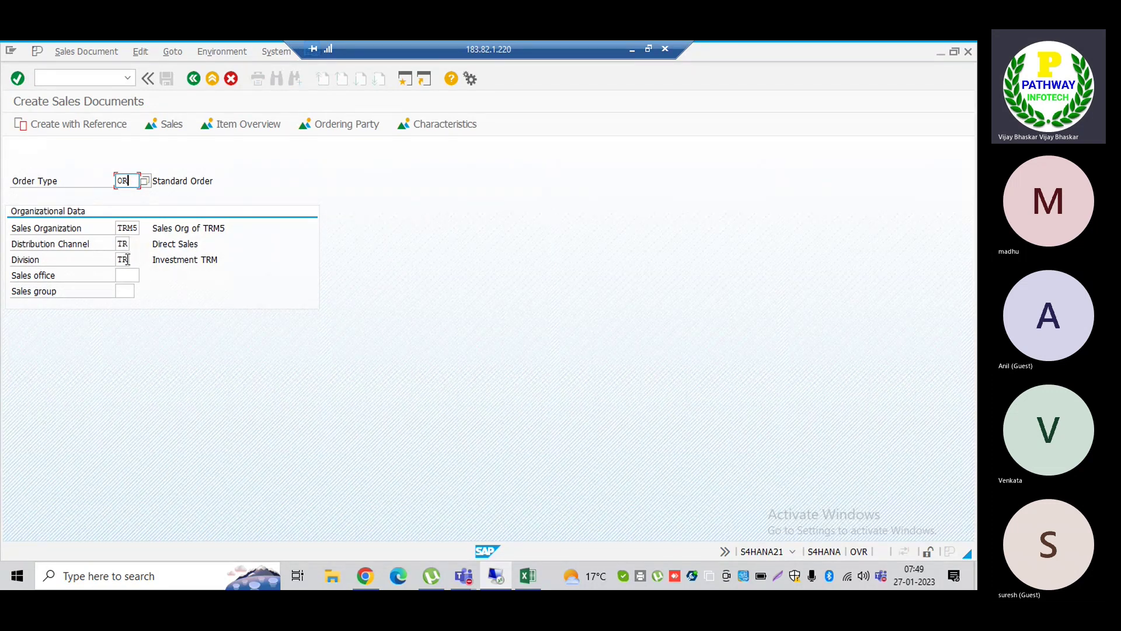
pyautogui.click(132, 276)
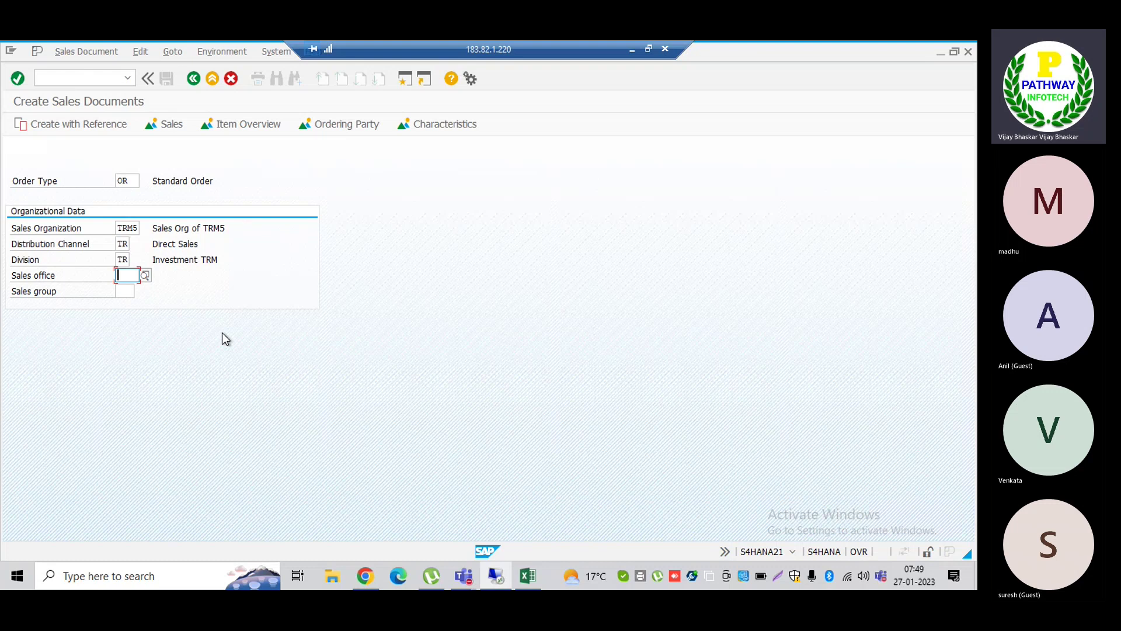
pyautogui.press('Return')
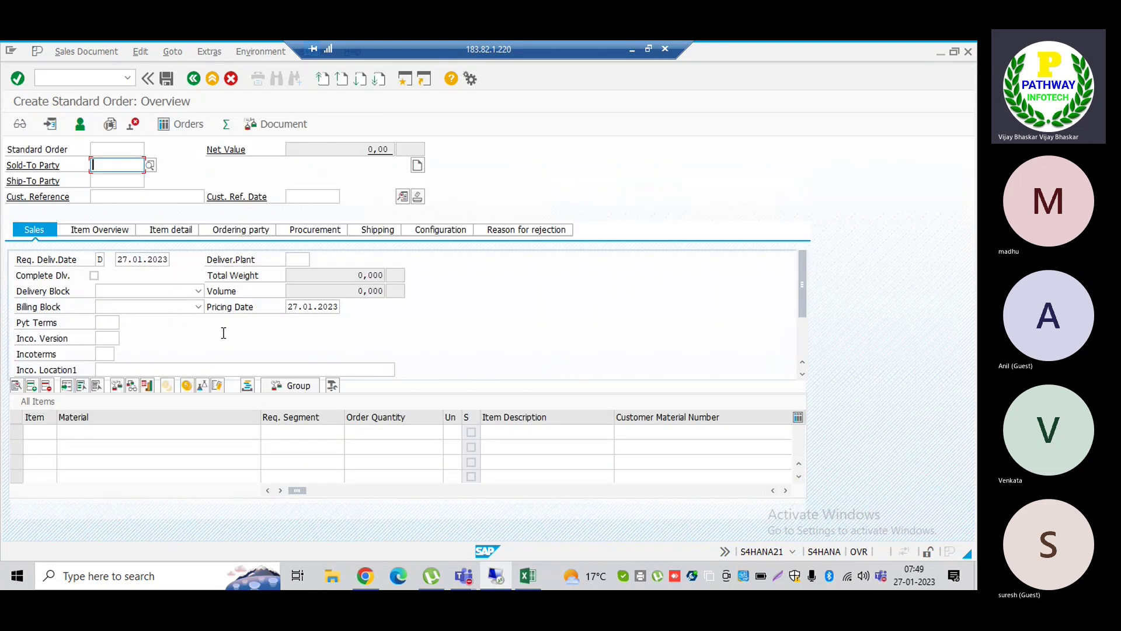
# Step: Paste the copied customer number as both the sold-to party and the ship-to party of the standard order
pyautogui.hotkey('ctrl', 'v')
pyautogui.click(122, 182)
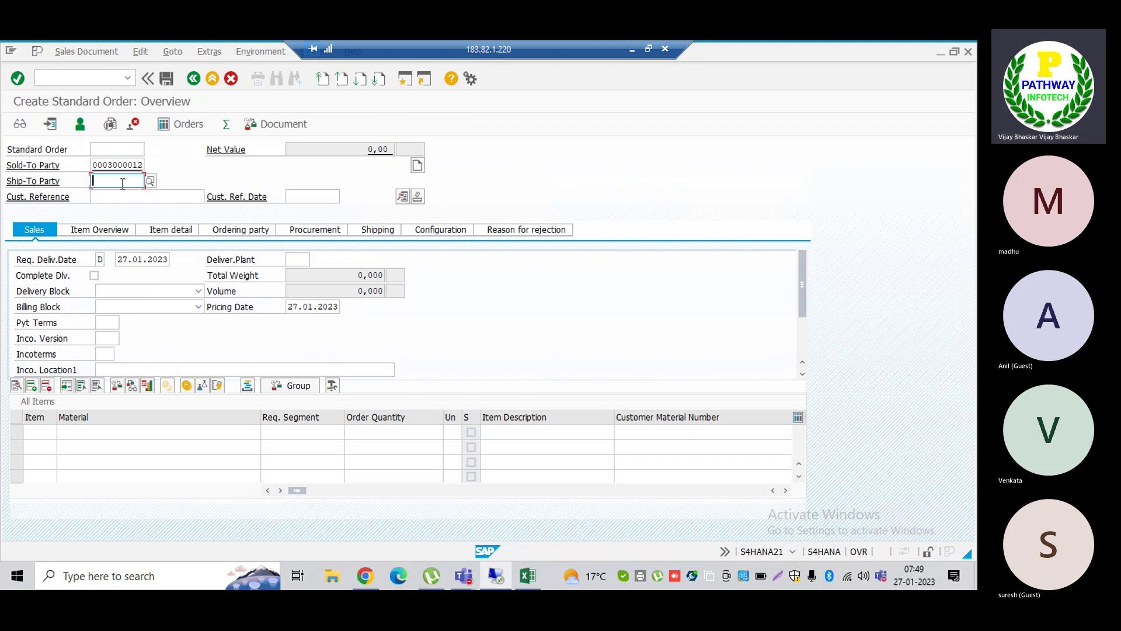
pyautogui.hotkey('ctrl', 'v')
# Step: Enter customer reference 12345 and customer reference date 27.01.2023 in the order header
pyautogui.click(125, 197)
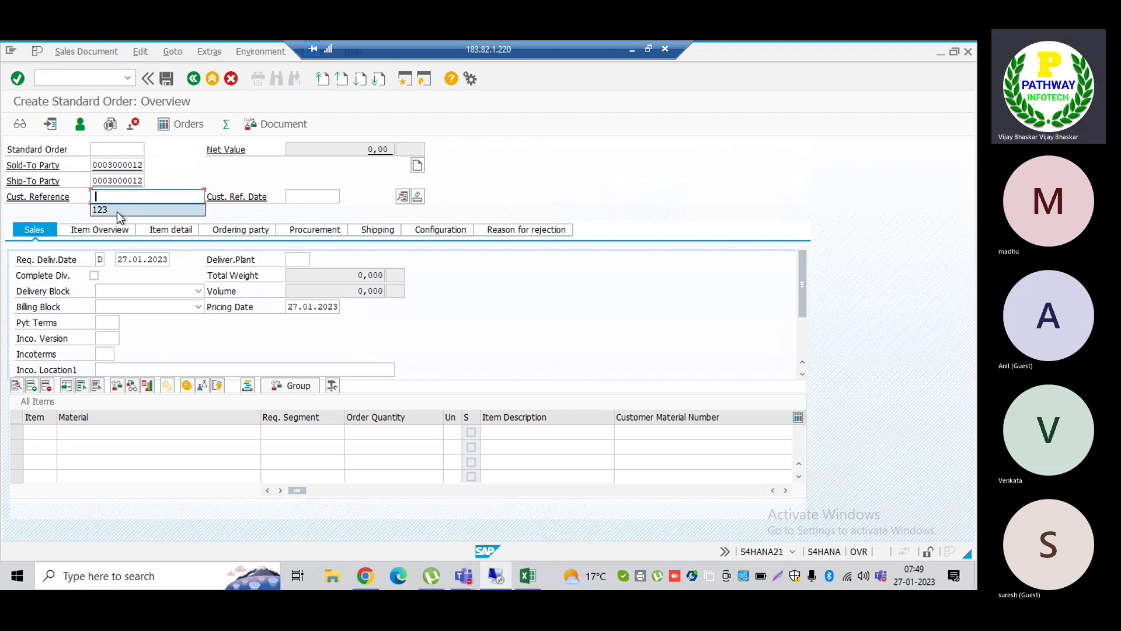
pyautogui.click(117, 211)
pyautogui.write('45')
pyautogui.press('Tab')
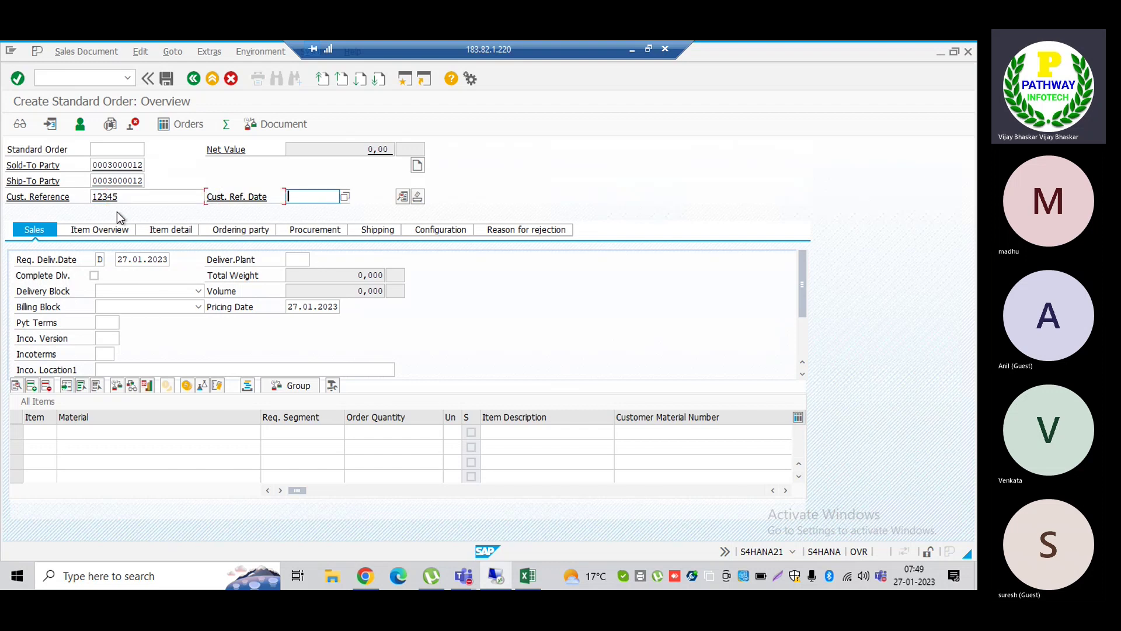
pyautogui.write('27012023')
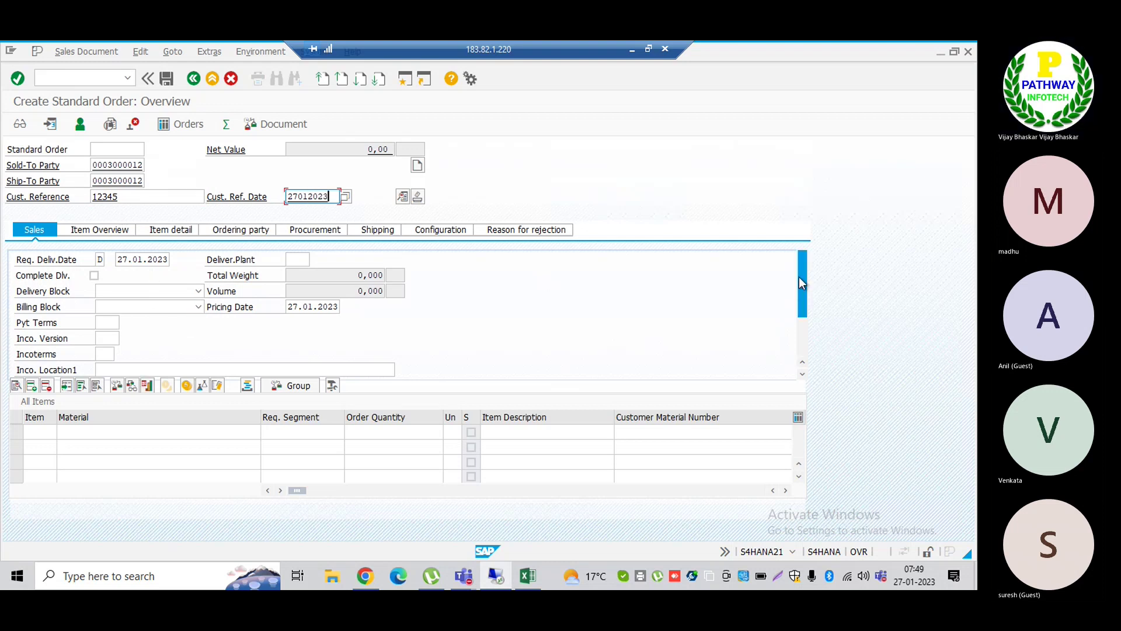
# Step: Review the order's sales area data and enter 10 as the first item number
pyautogui.moveTo(800, 283); pyautogui.dragTo(801, 338)
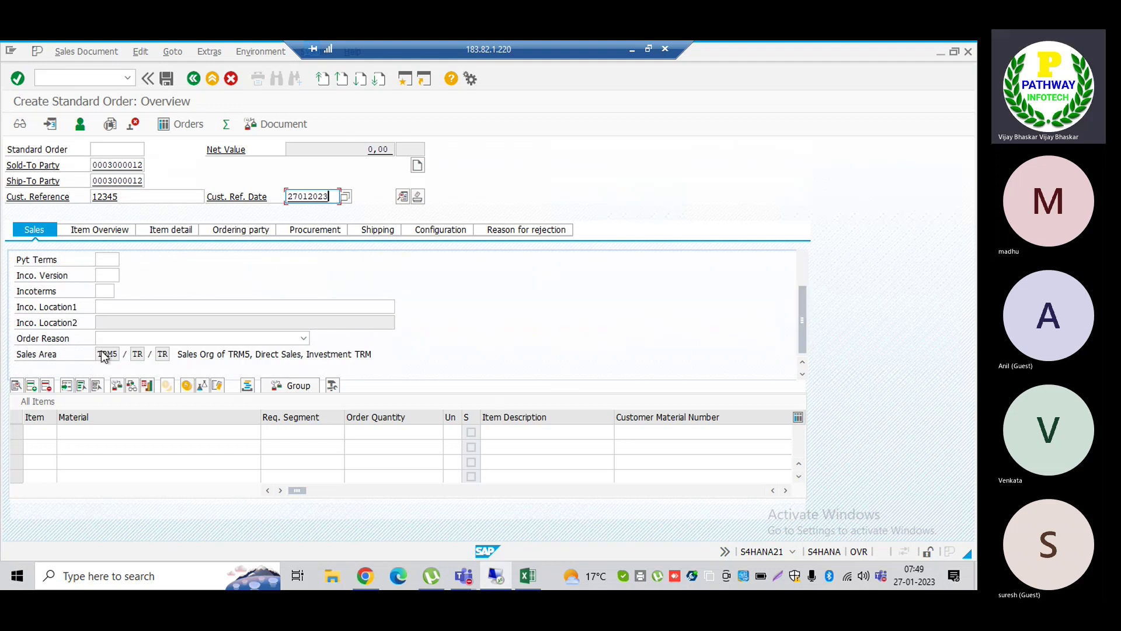
pyautogui.click(42, 432)
pyautogui.write('10')
pyautogui.click(107, 427)
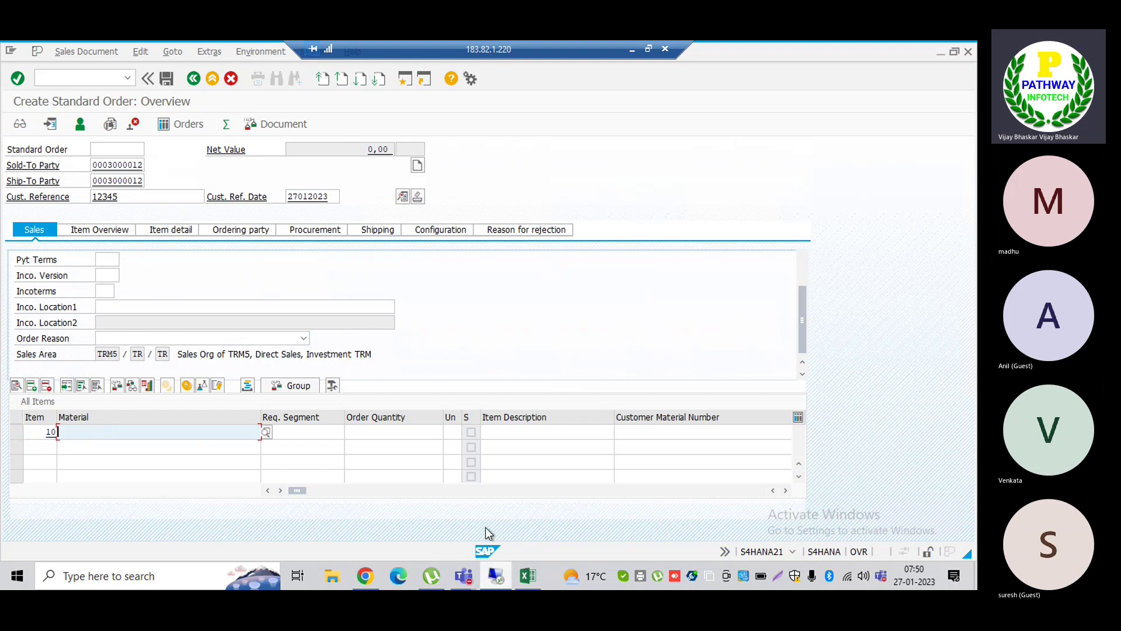
# Step: Check the Mother Group partner's defined credit limit and choose material TRMFG for item 10 of the order
pyautogui.hotkey('alt', 'Tab')
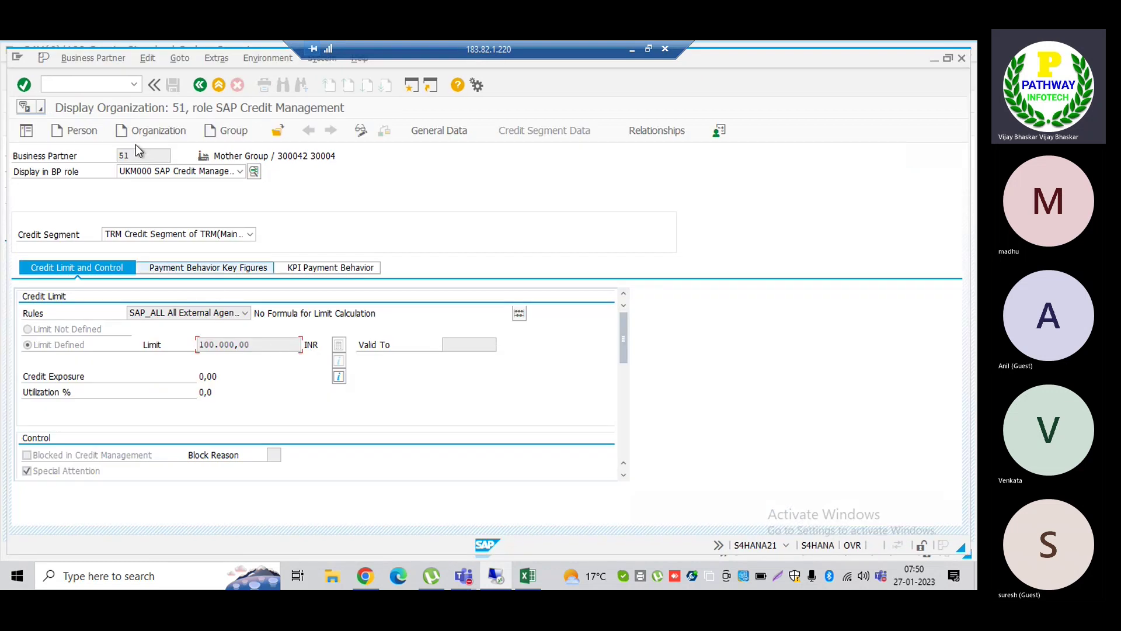
pyautogui.moveTo(255, 344); pyautogui.dragTo(190, 342)
pyautogui.click(191, 344)
pyautogui.hotkey('alt', 'Tab')
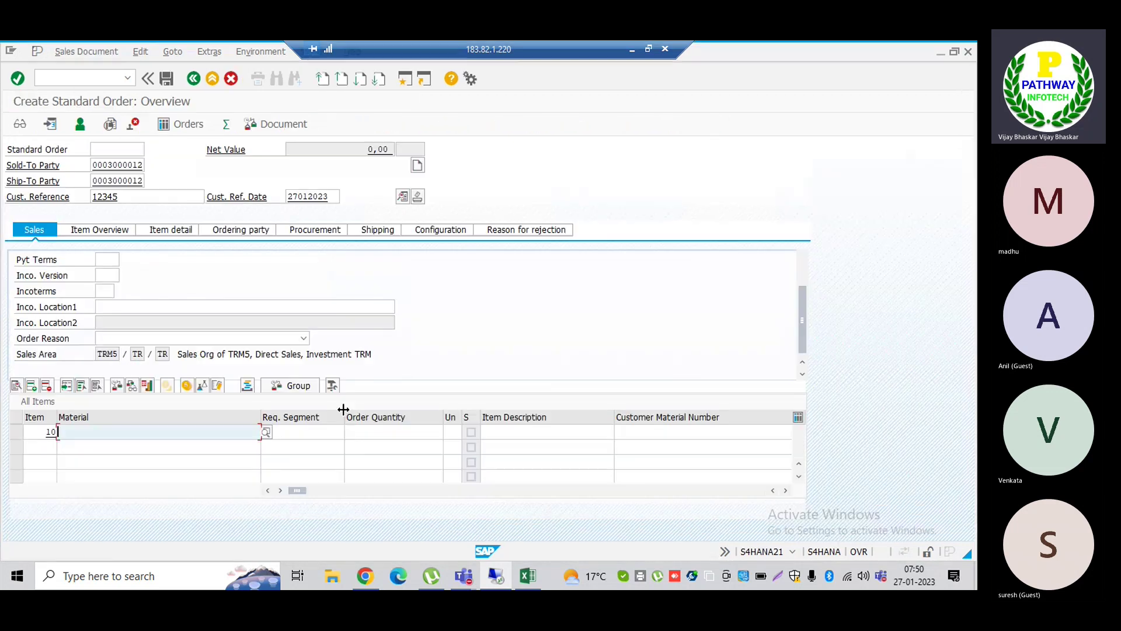
pyautogui.click(136, 432)
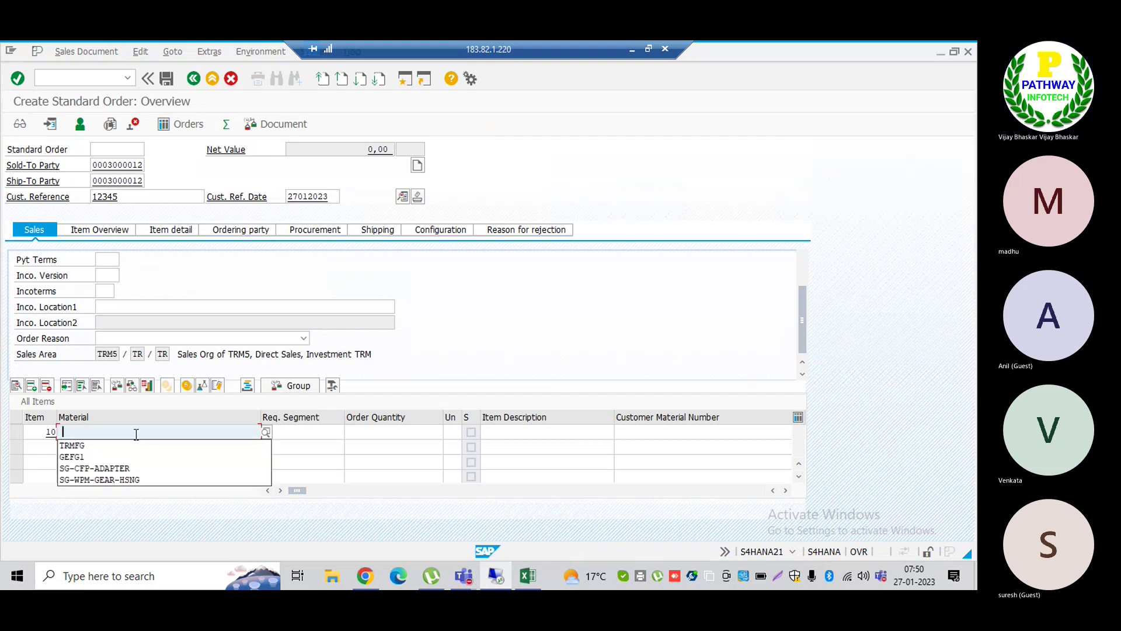
pyautogui.click(87, 446)
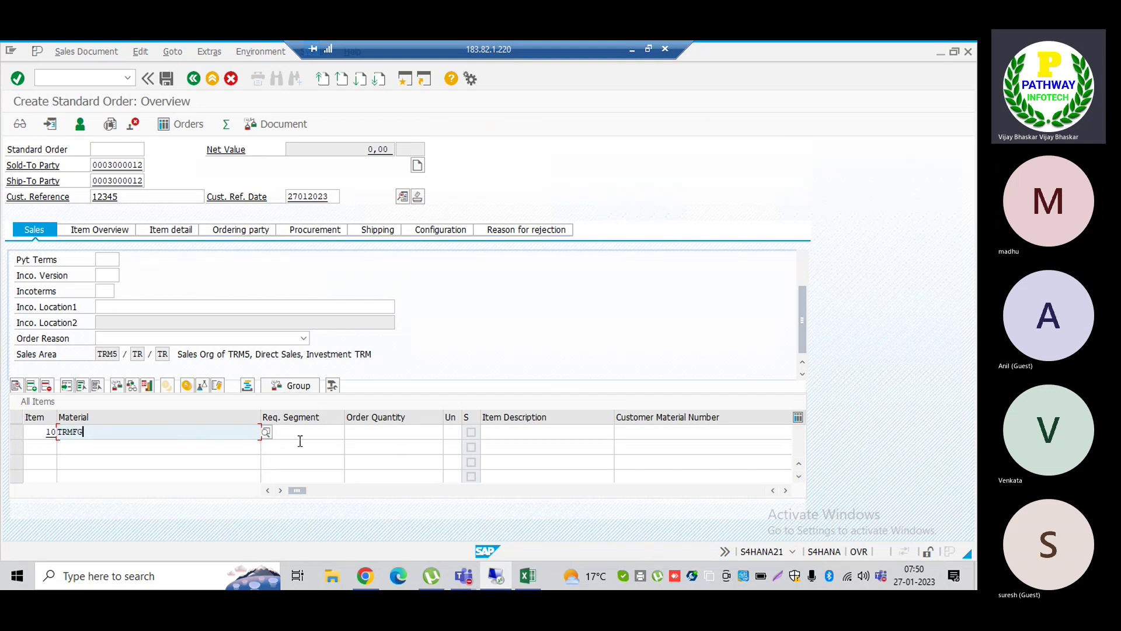
# Step: Set the order quantity of item 10, material TRMFG, to 2500 and submit the item for the credit check
pyautogui.press('Tab')
pyautogui.press('Tab')
pyautogui.press('BackSpace')
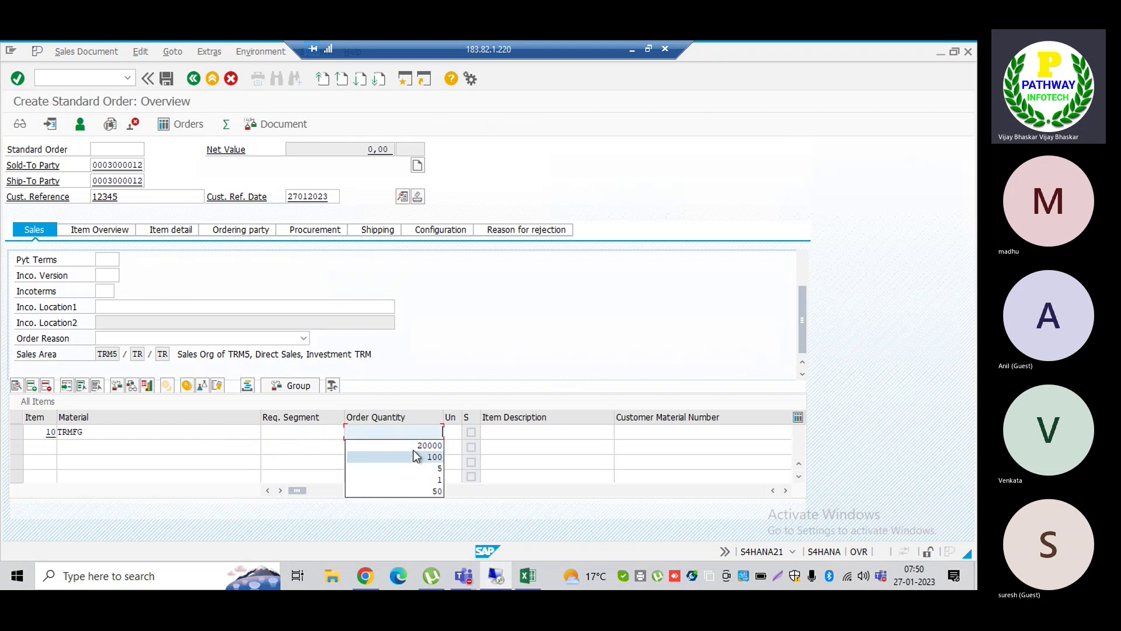
pyautogui.click(413, 449)
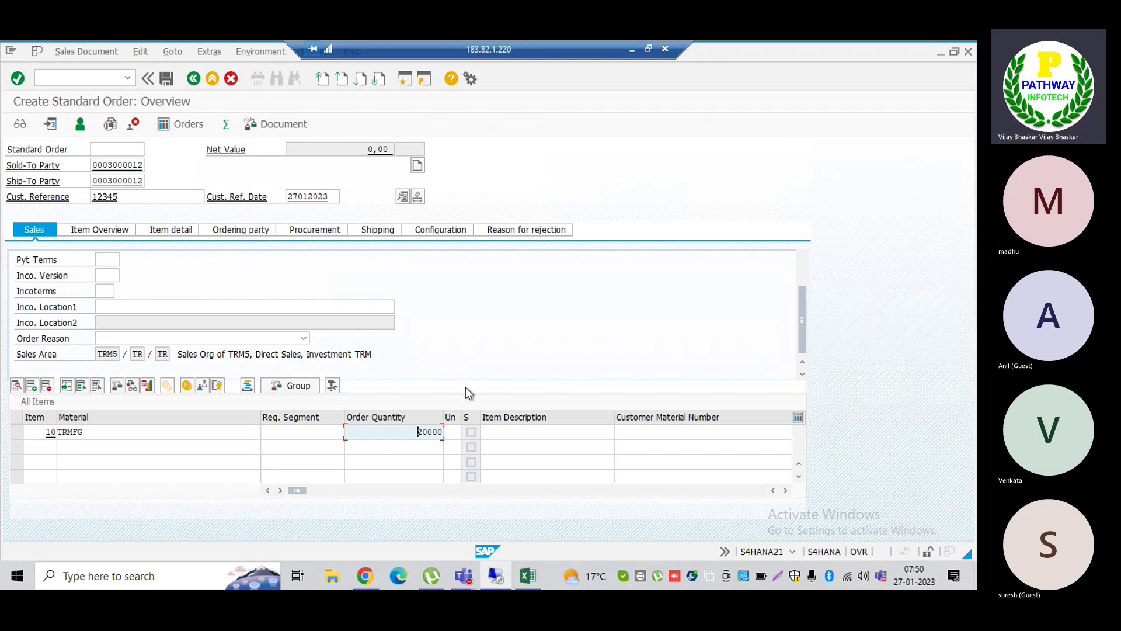
pyautogui.press('Delete')
pyautogui.press('Delete')
pyautogui.press('Delete')
pyautogui.press('Delete')
pyautogui.press('Delete')
pyautogui.write('2500')
pyautogui.press('Return')
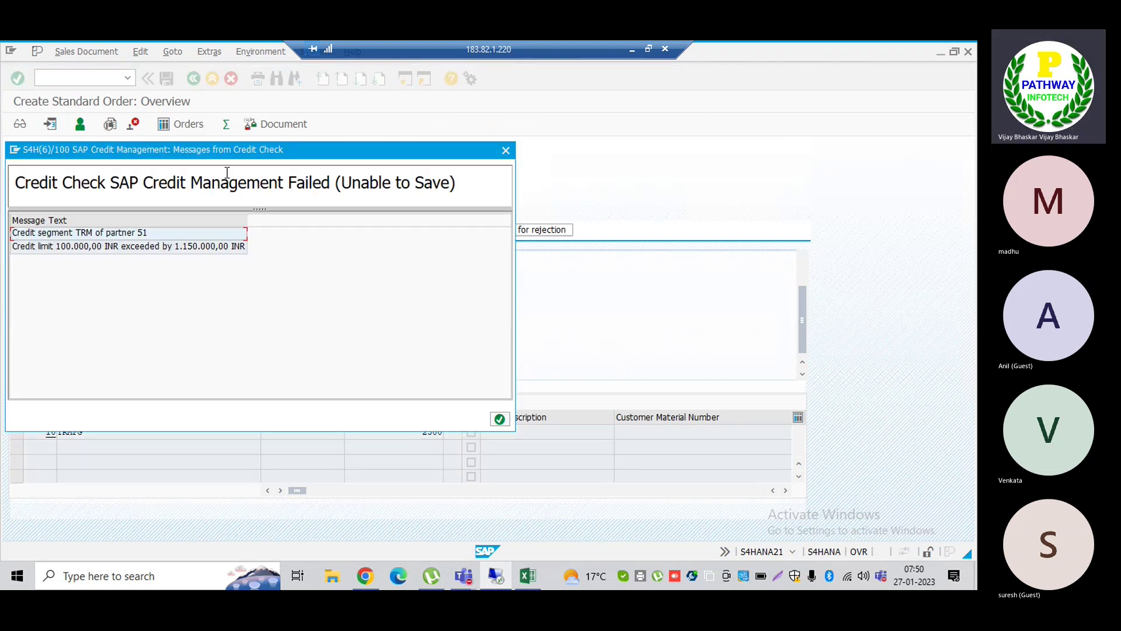
# Step: Move the credit check message window aside and examine its heading and the messages on the credit segment and limit
pyautogui.moveTo(195, 149); pyautogui.dragTo(524, 153)
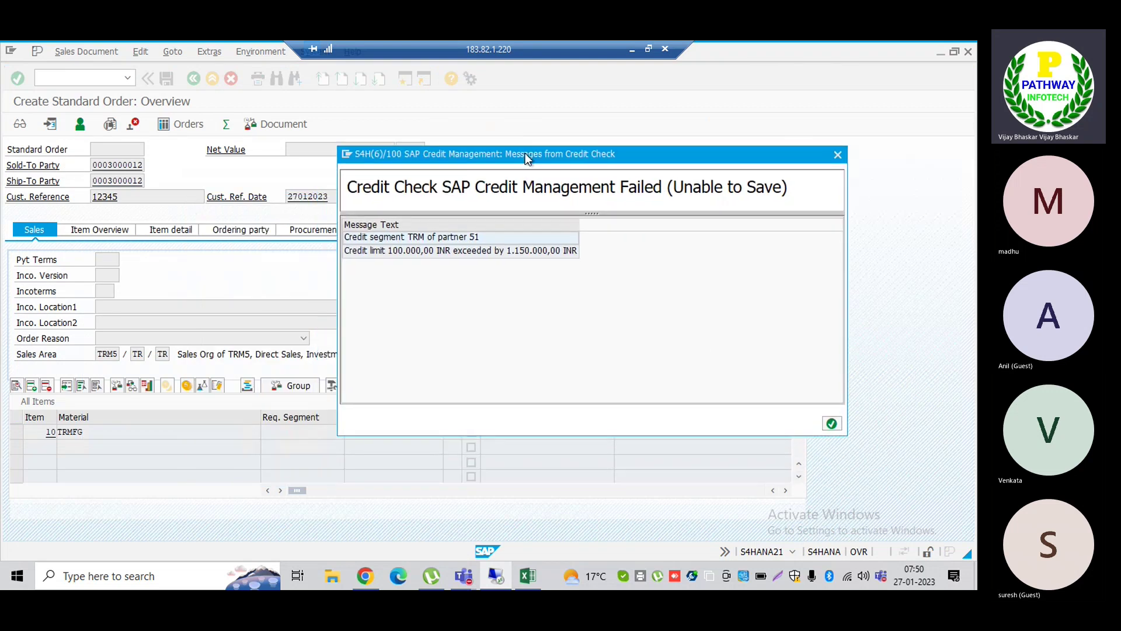
pyautogui.click(390, 241)
pyautogui.moveTo(620, 187); pyautogui.dragTo(664, 191)
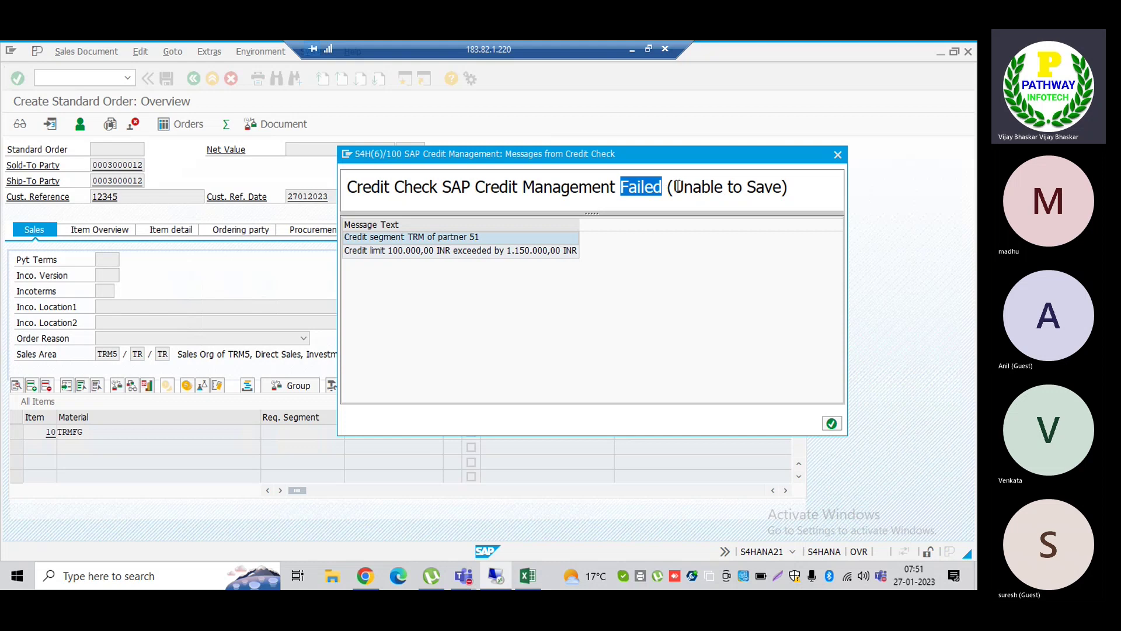
pyautogui.moveTo(675, 187); pyautogui.dragTo(769, 187)
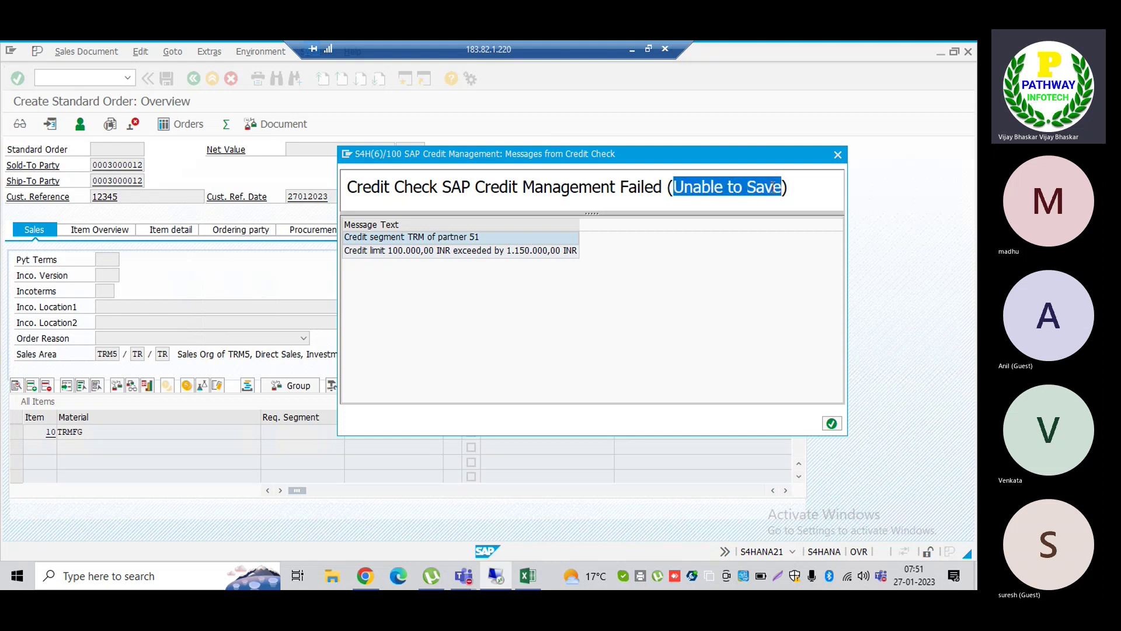